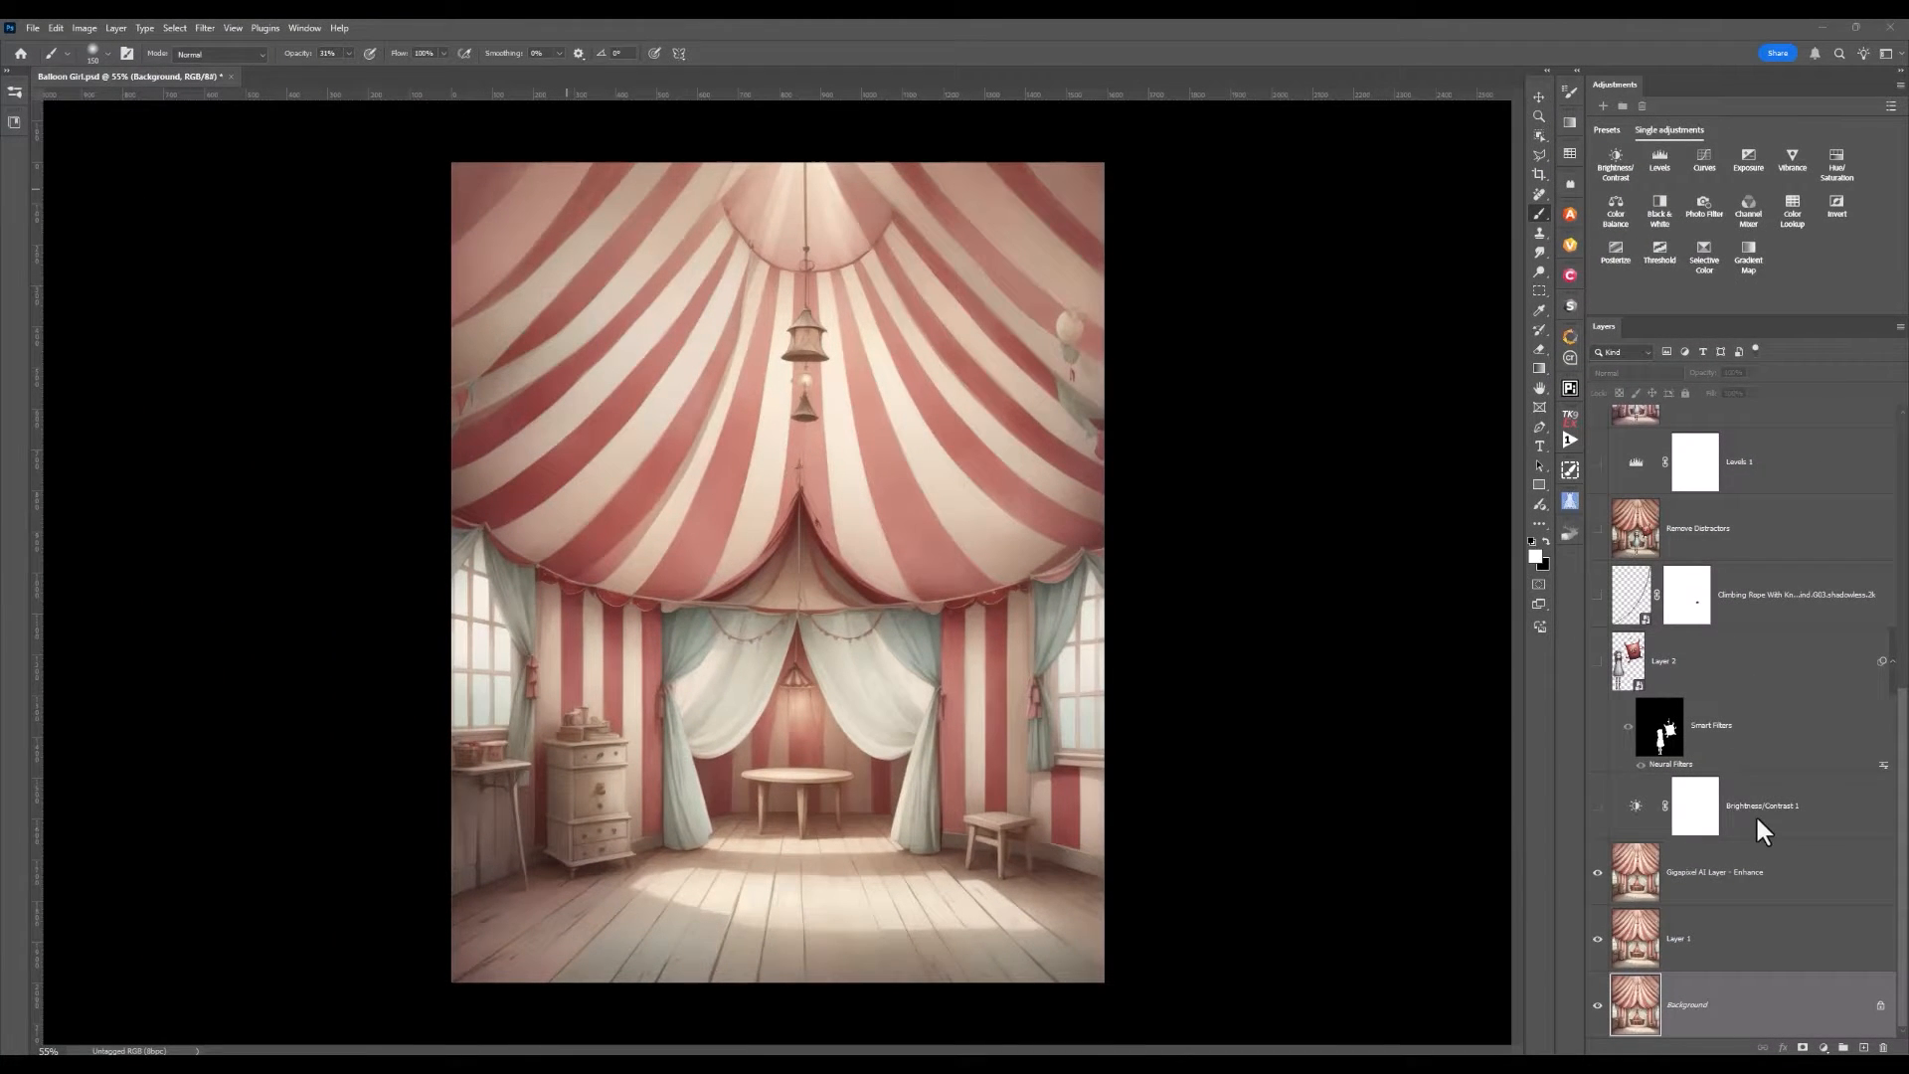
- Turn on the Brightness/Contrast 1 adjustment layer, comparing the tent image with and without it
left_click(1598, 805)
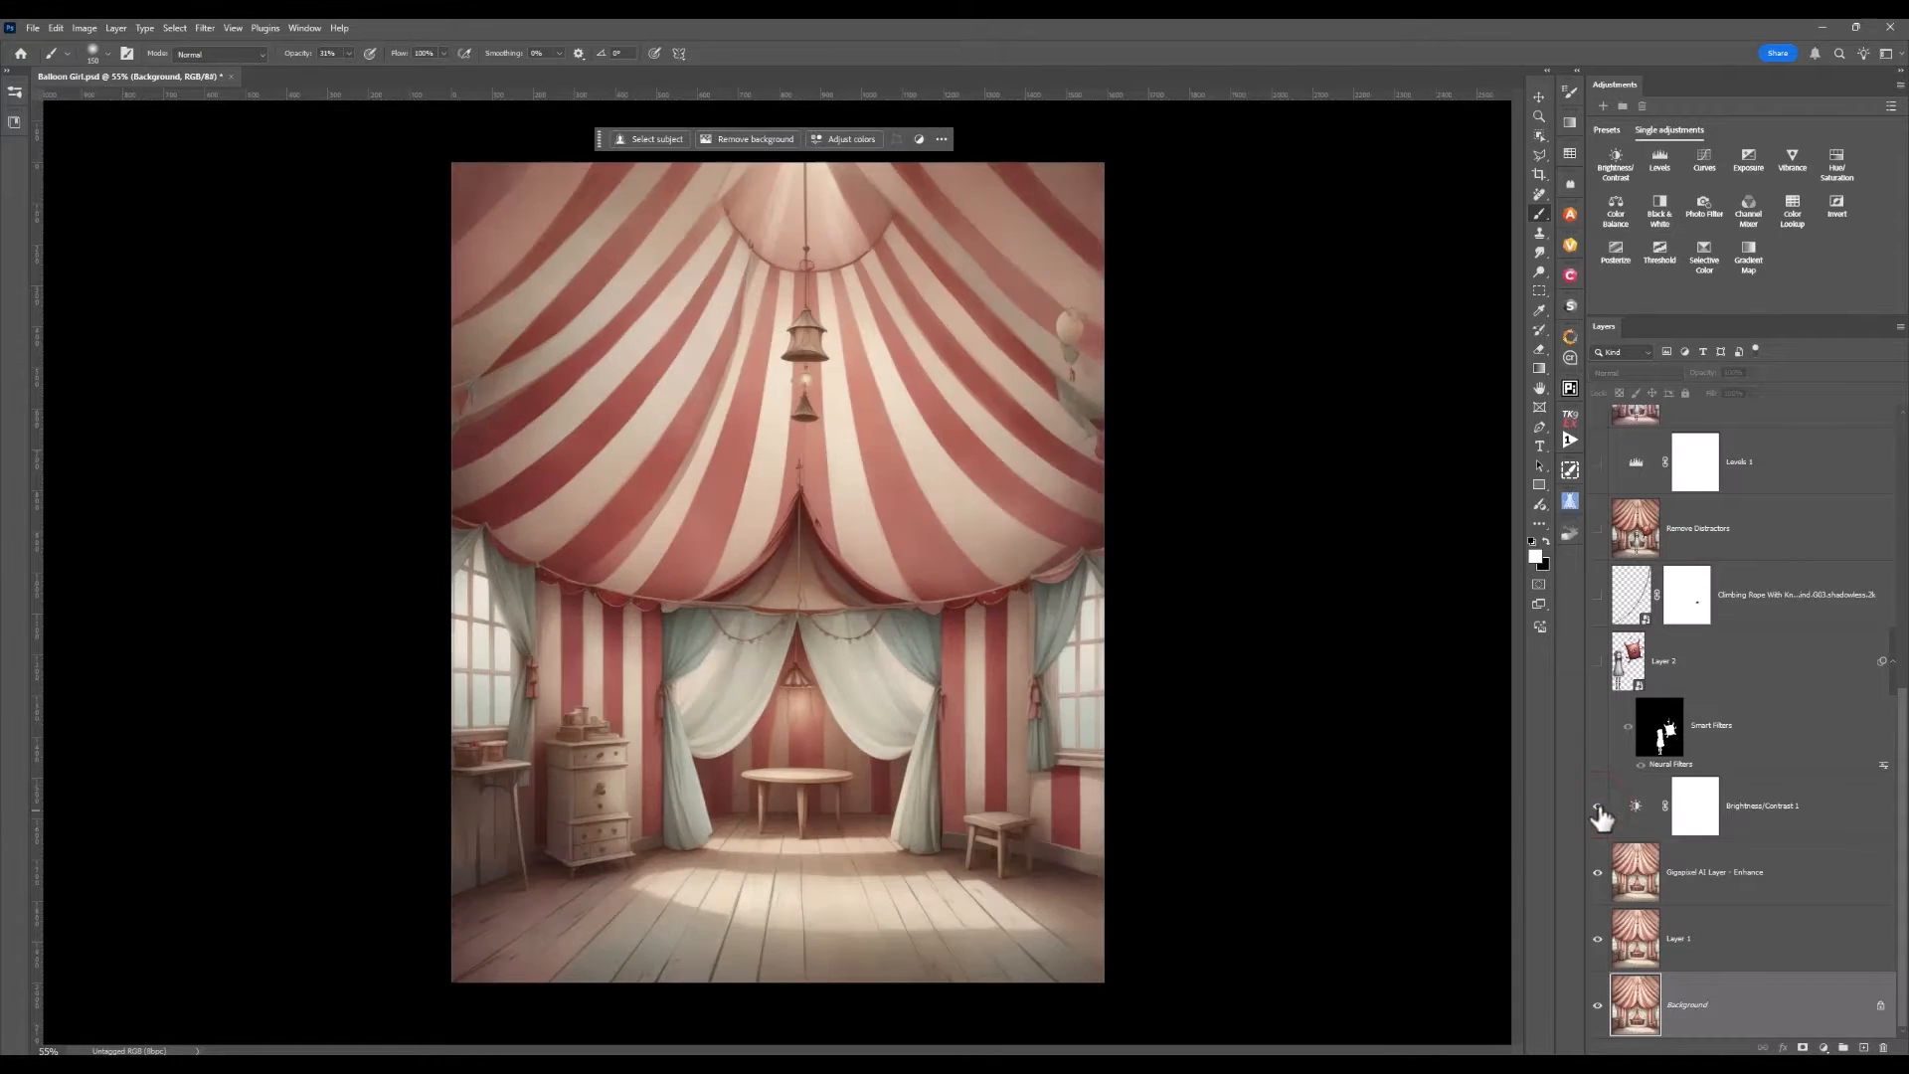
left_click(1598, 806)
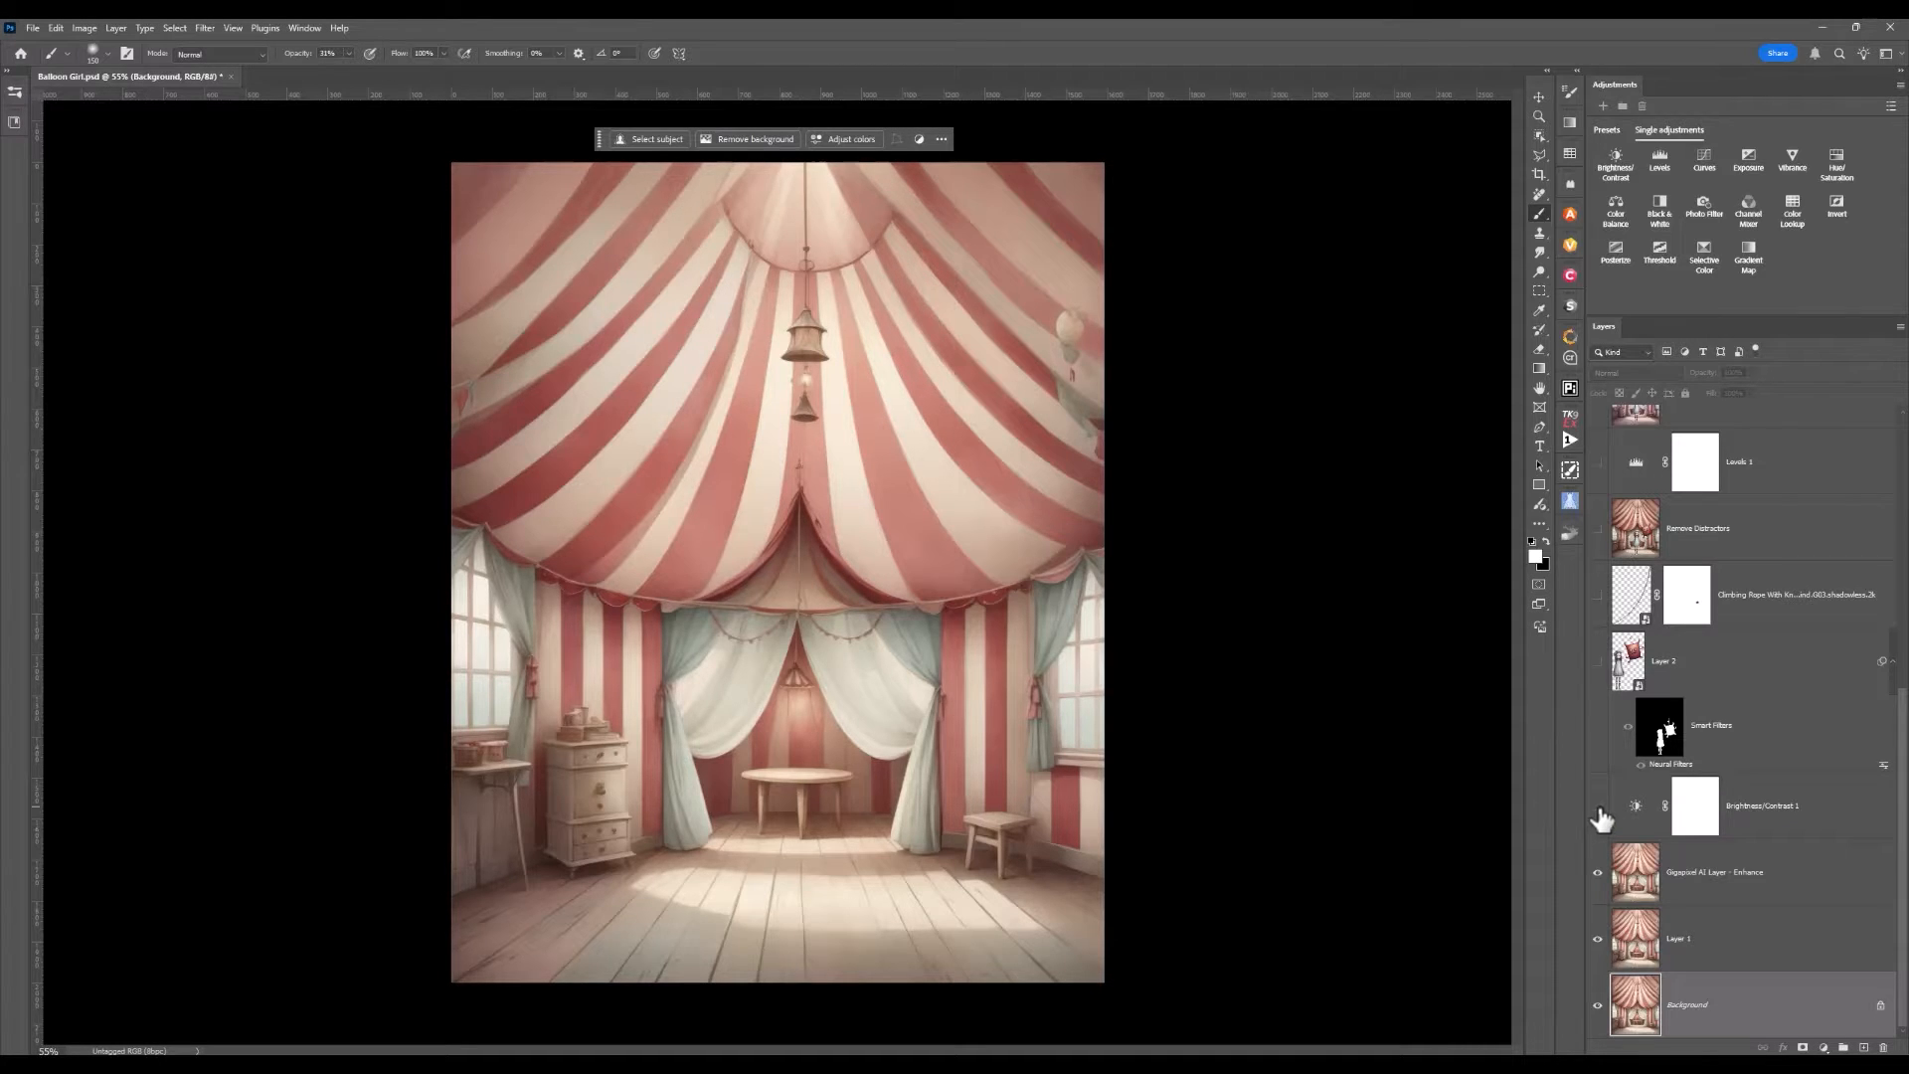
left_click(1598, 808)
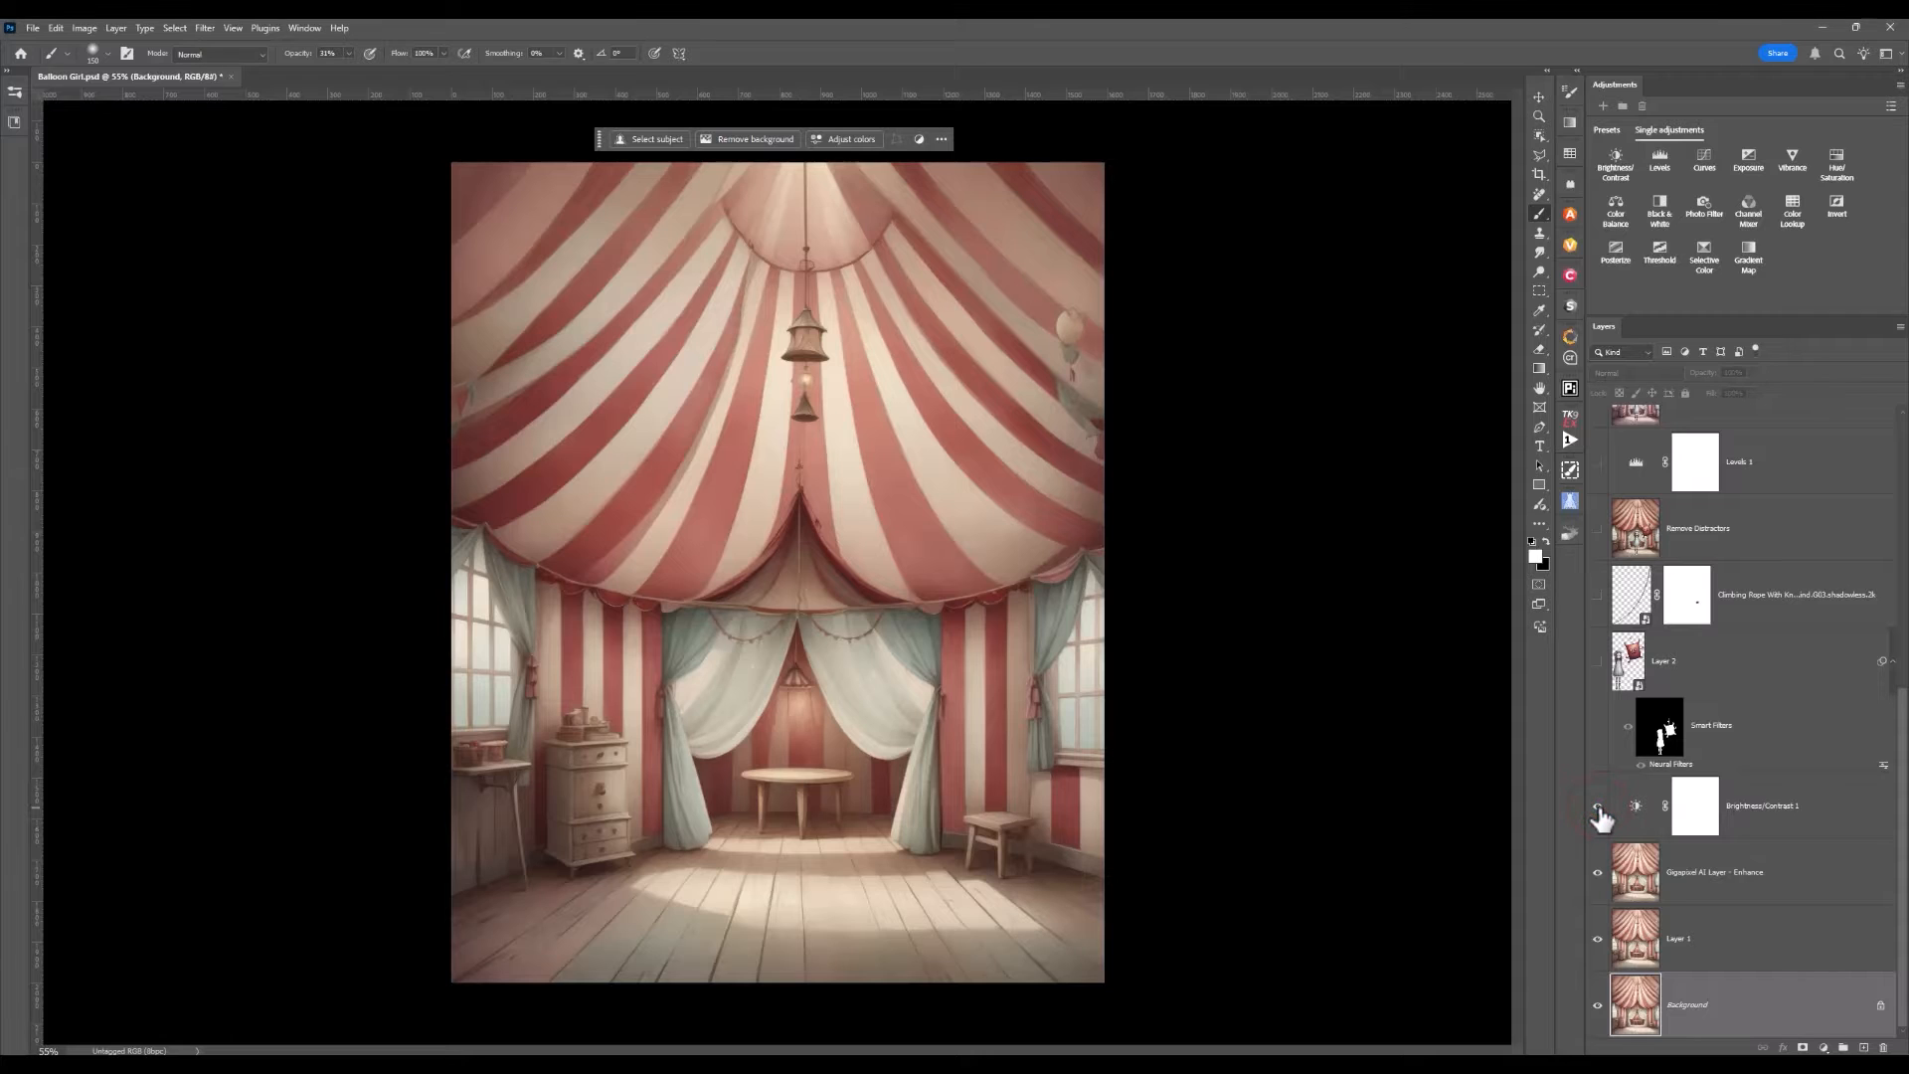
- Show Layer 2 with the girl and red creature, plus the climbing rope layer above it
left_click(1598, 662)
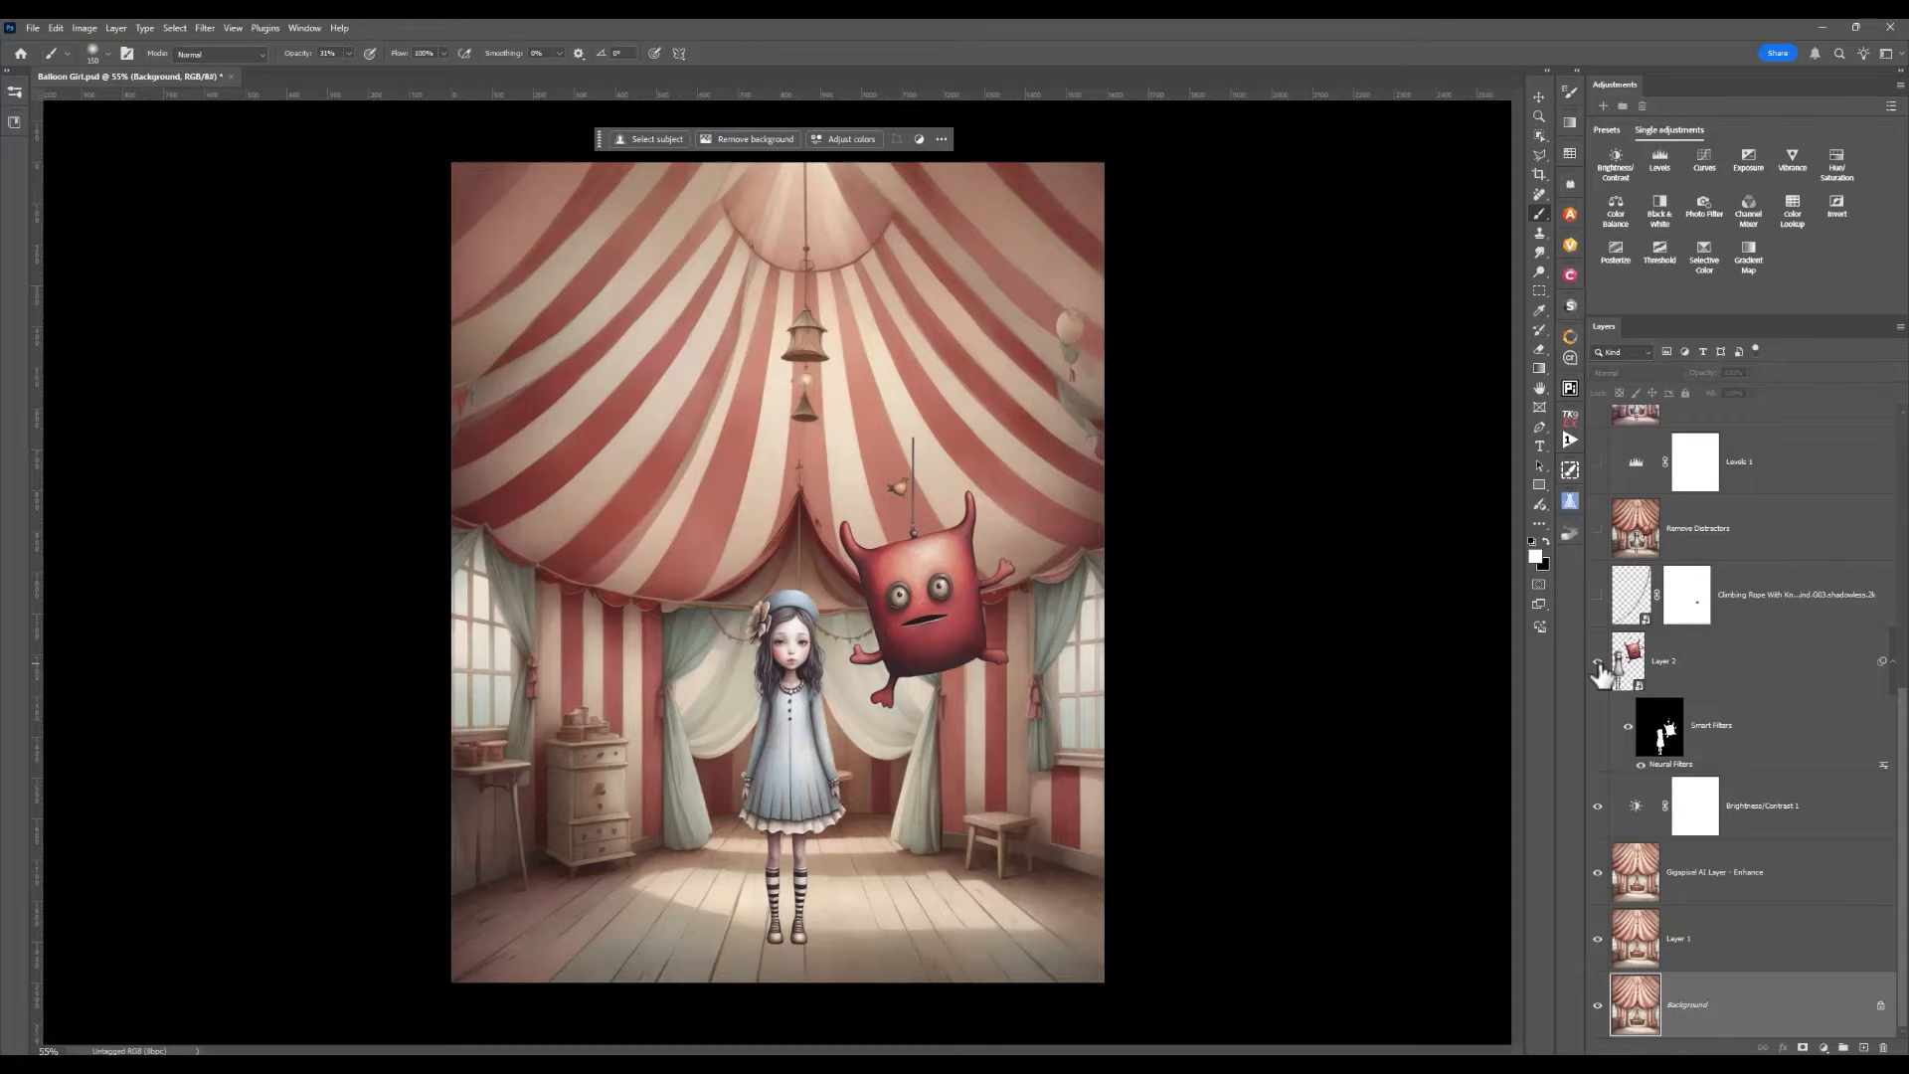
left_click(1598, 597)
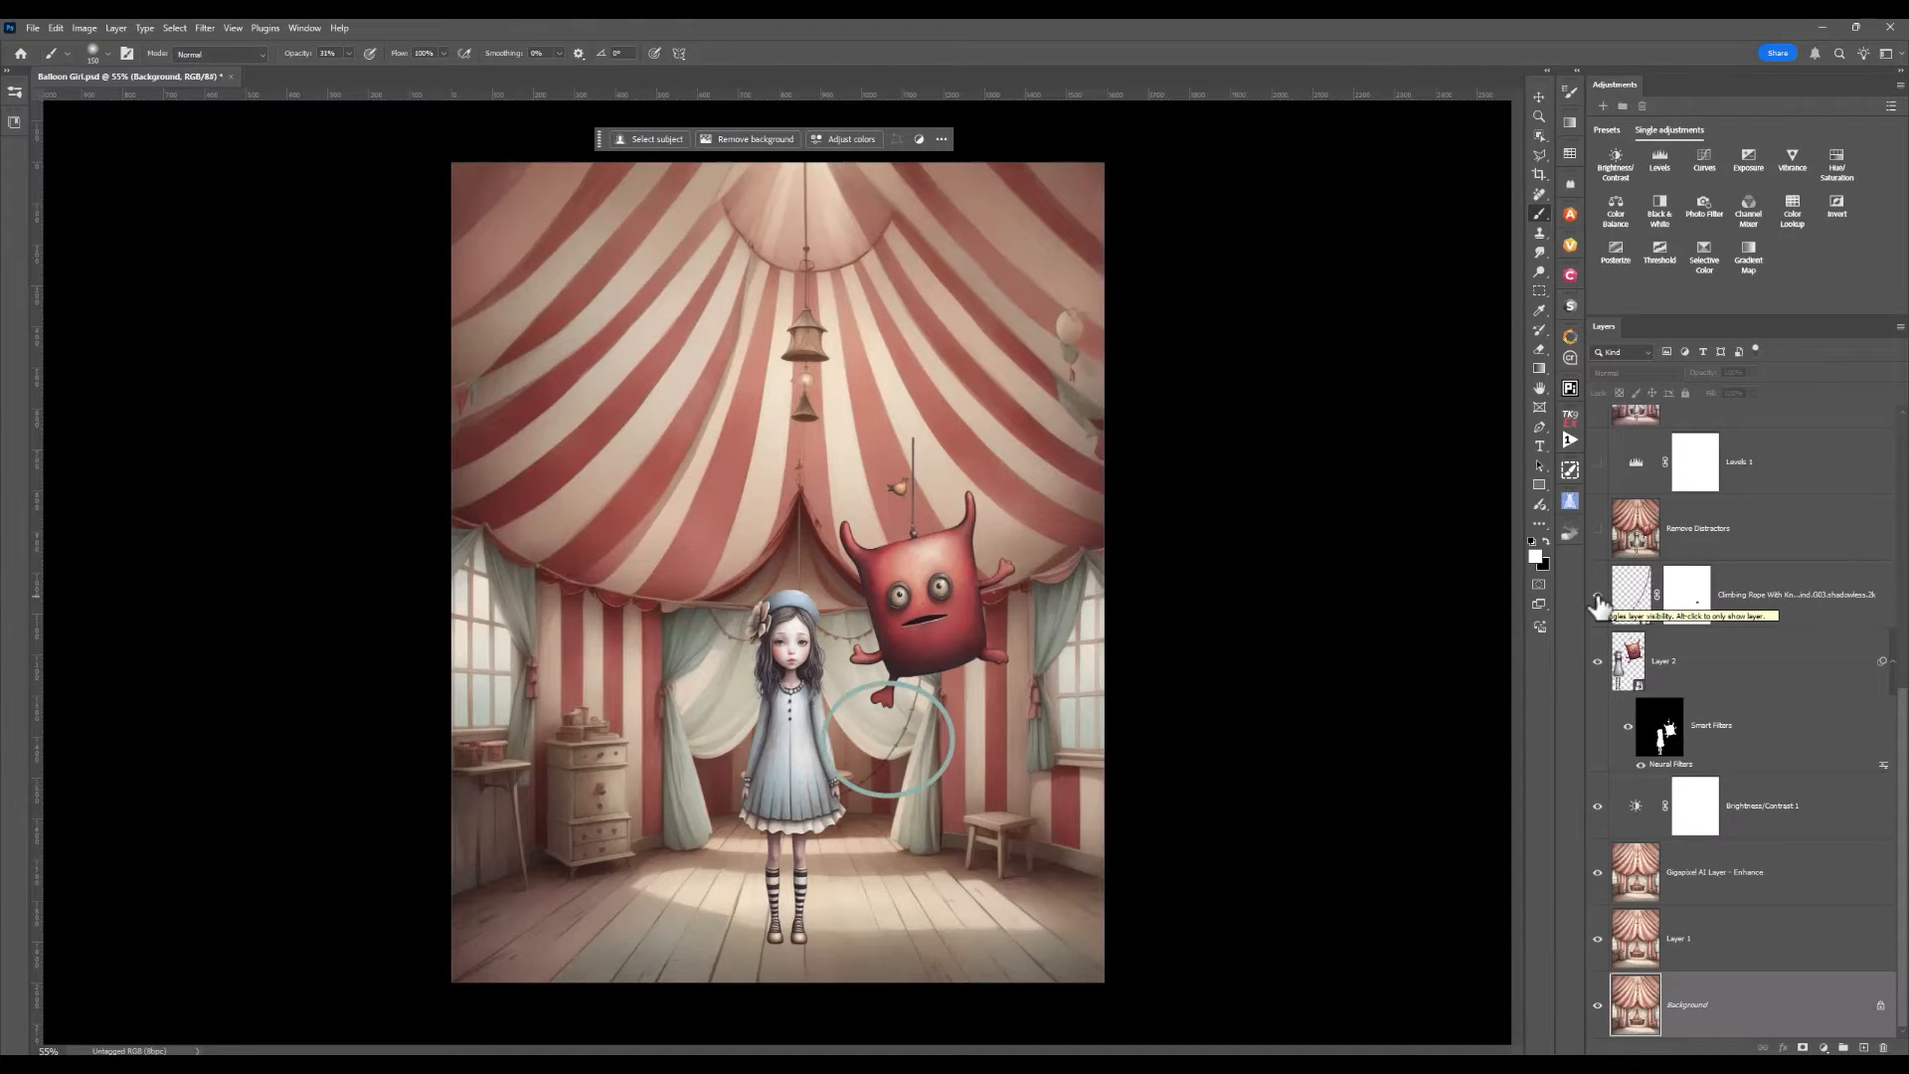
left_click(1598, 602)
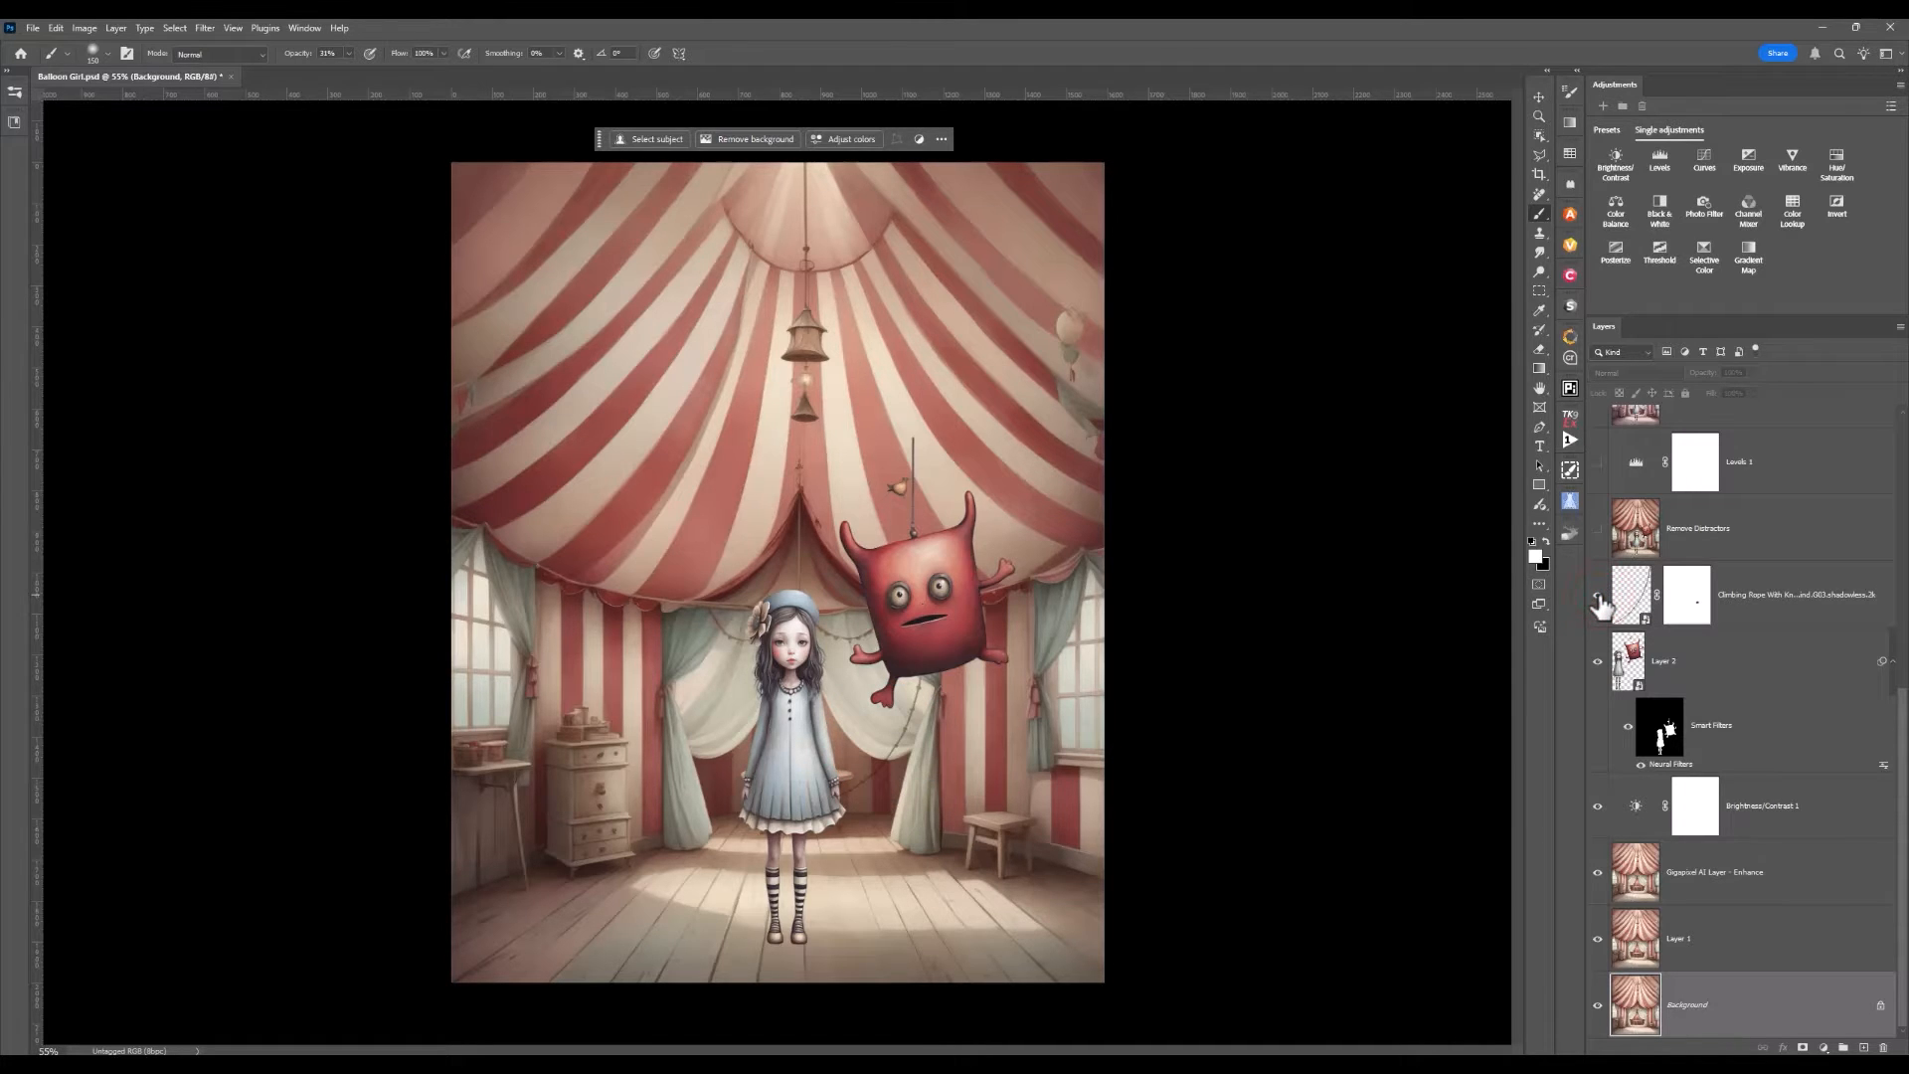
left_click(1598, 601)
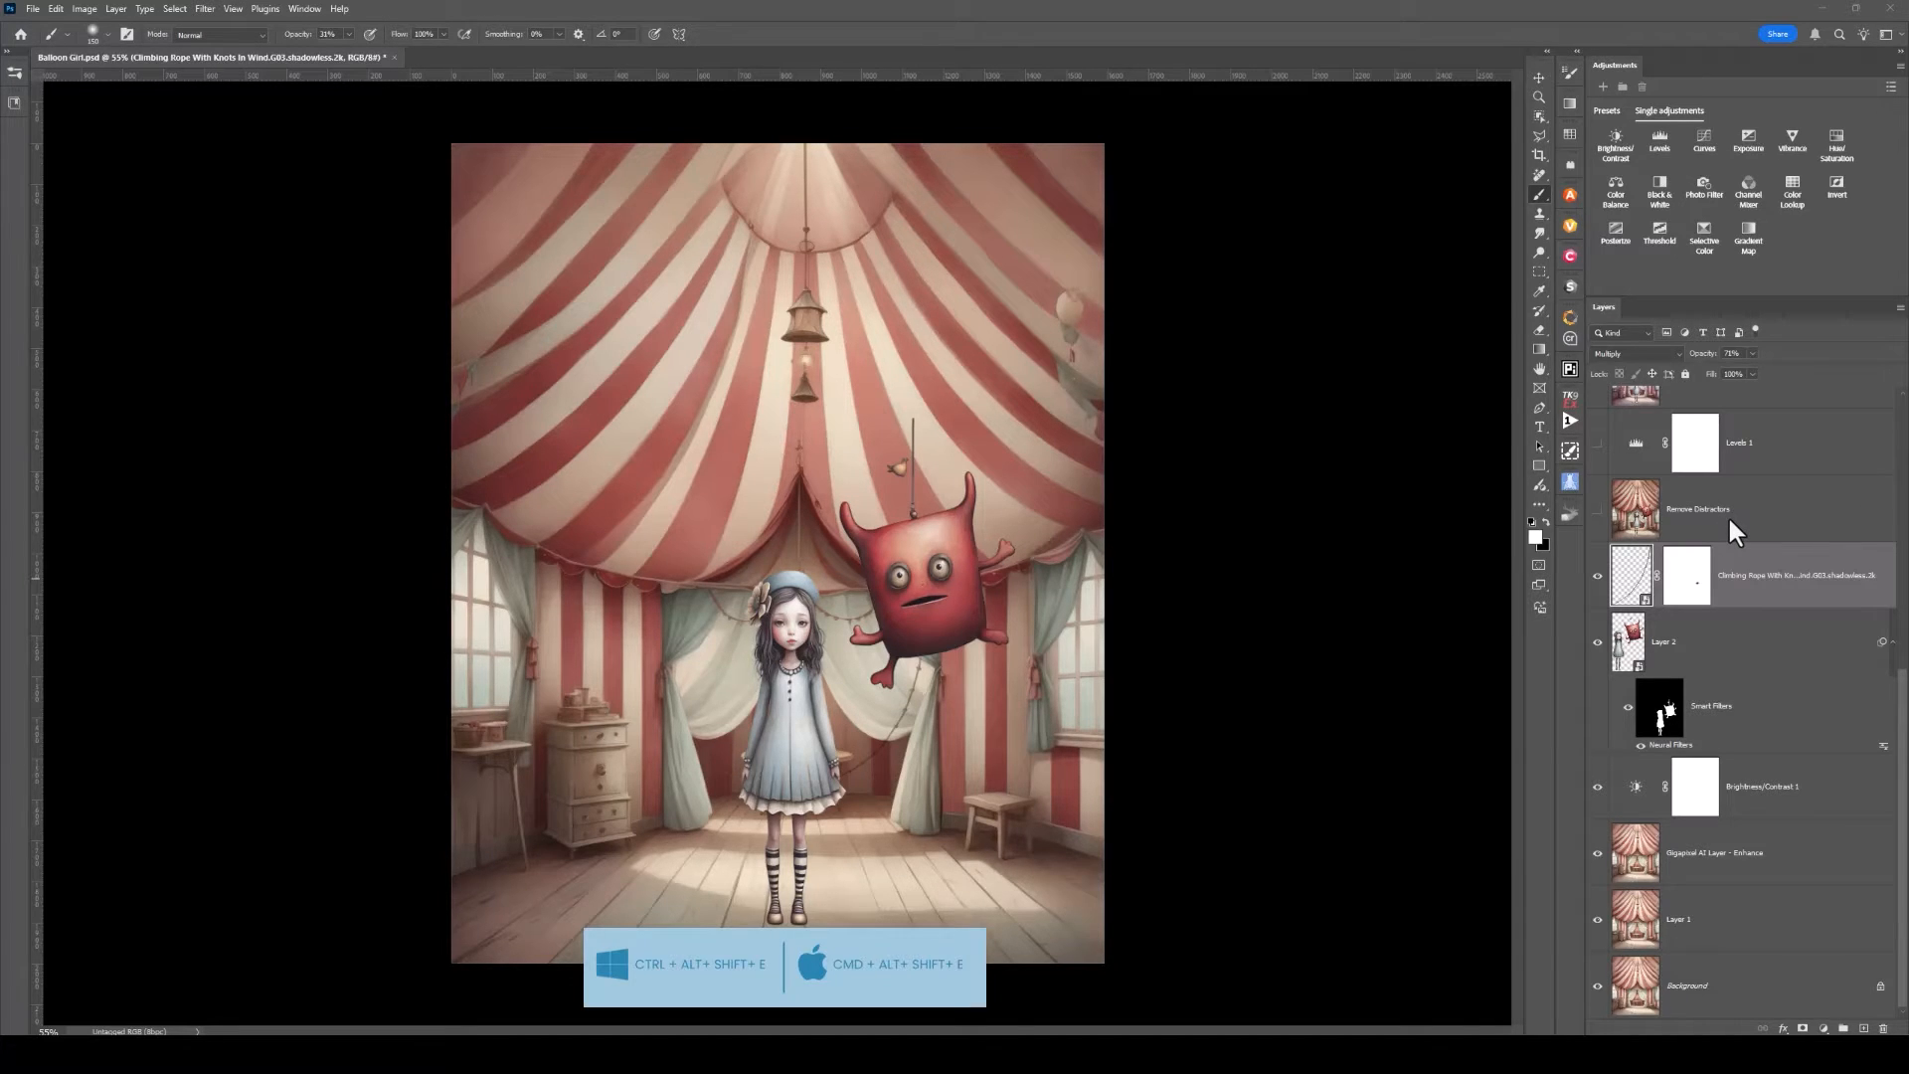
- Turn on the Remove Distractions layer, comparing the image before and after
left_click(1598, 509)
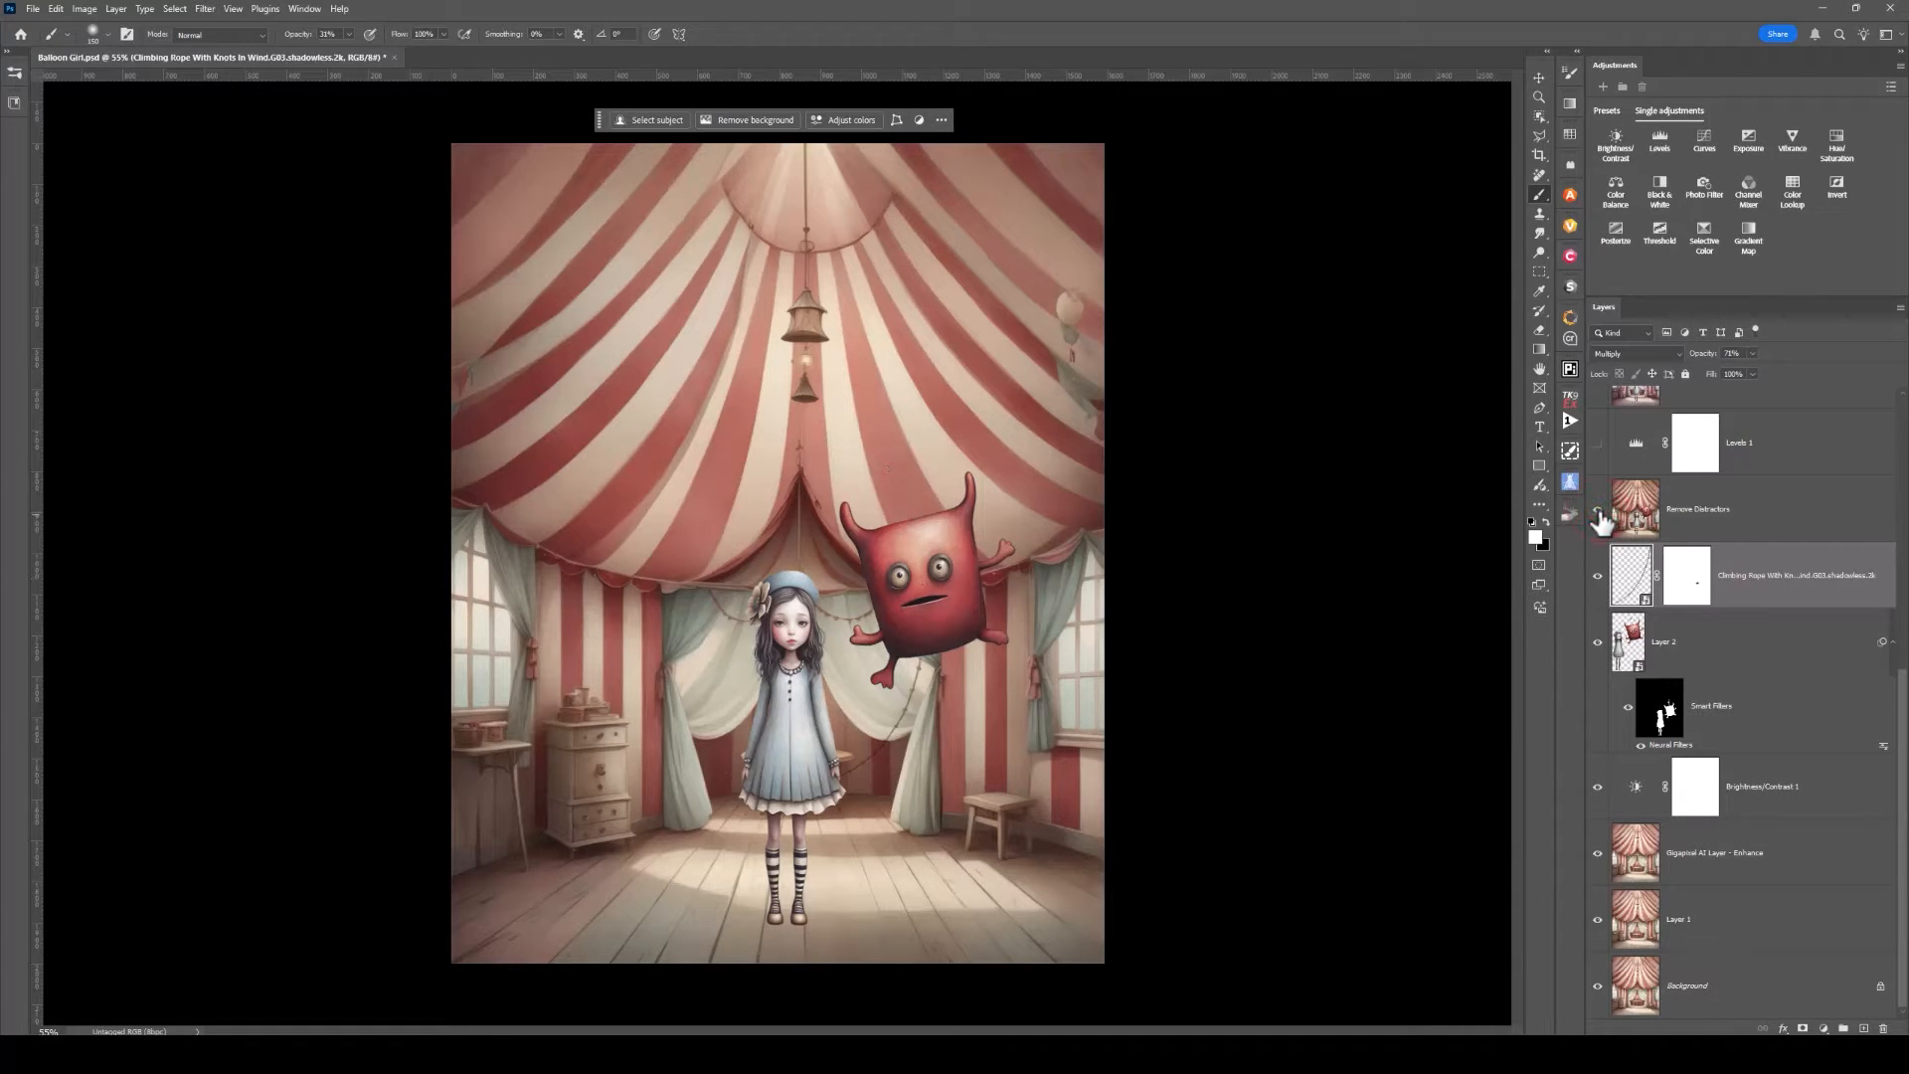
left_click(1598, 511)
left_click(1598, 511)
- Turn on the Levels 1 adjustment layer above the Remove Distractions layer
scroll(1739, 485, "up", 2)
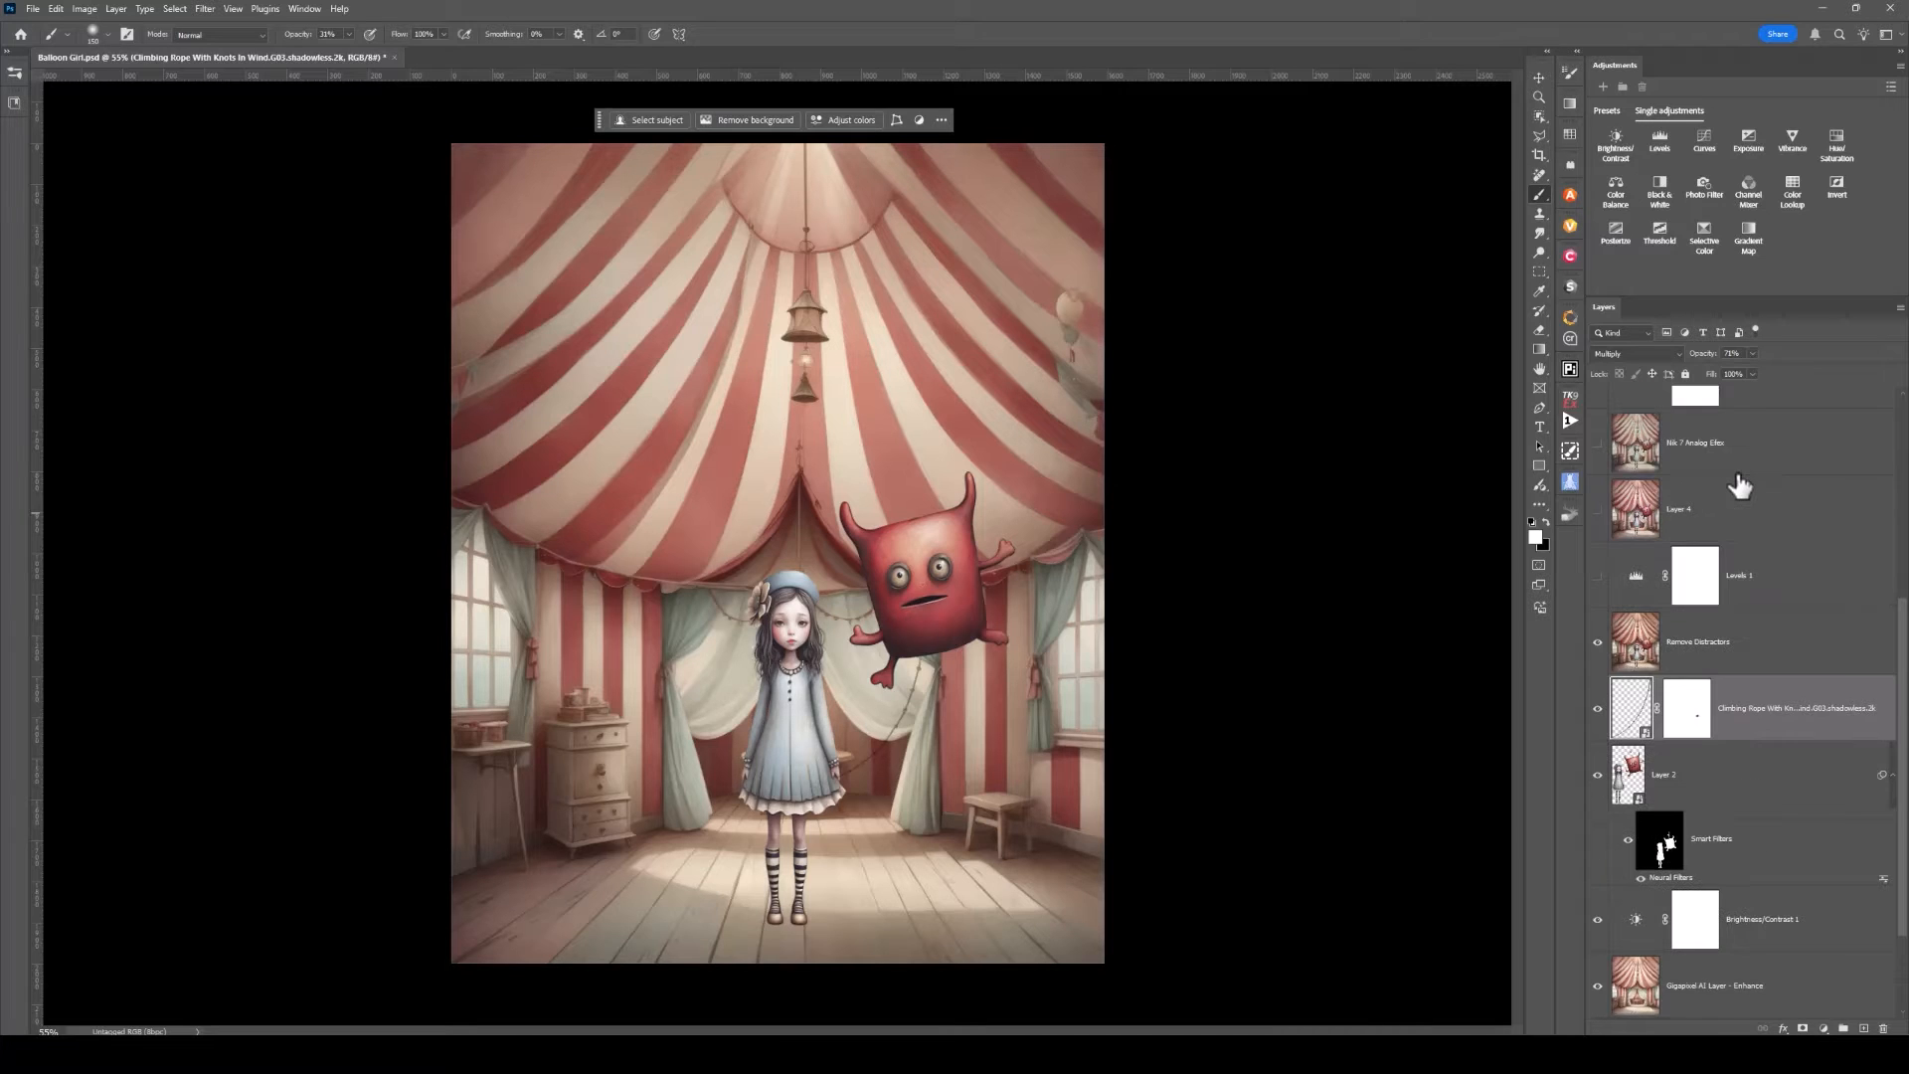
left_click(1598, 582)
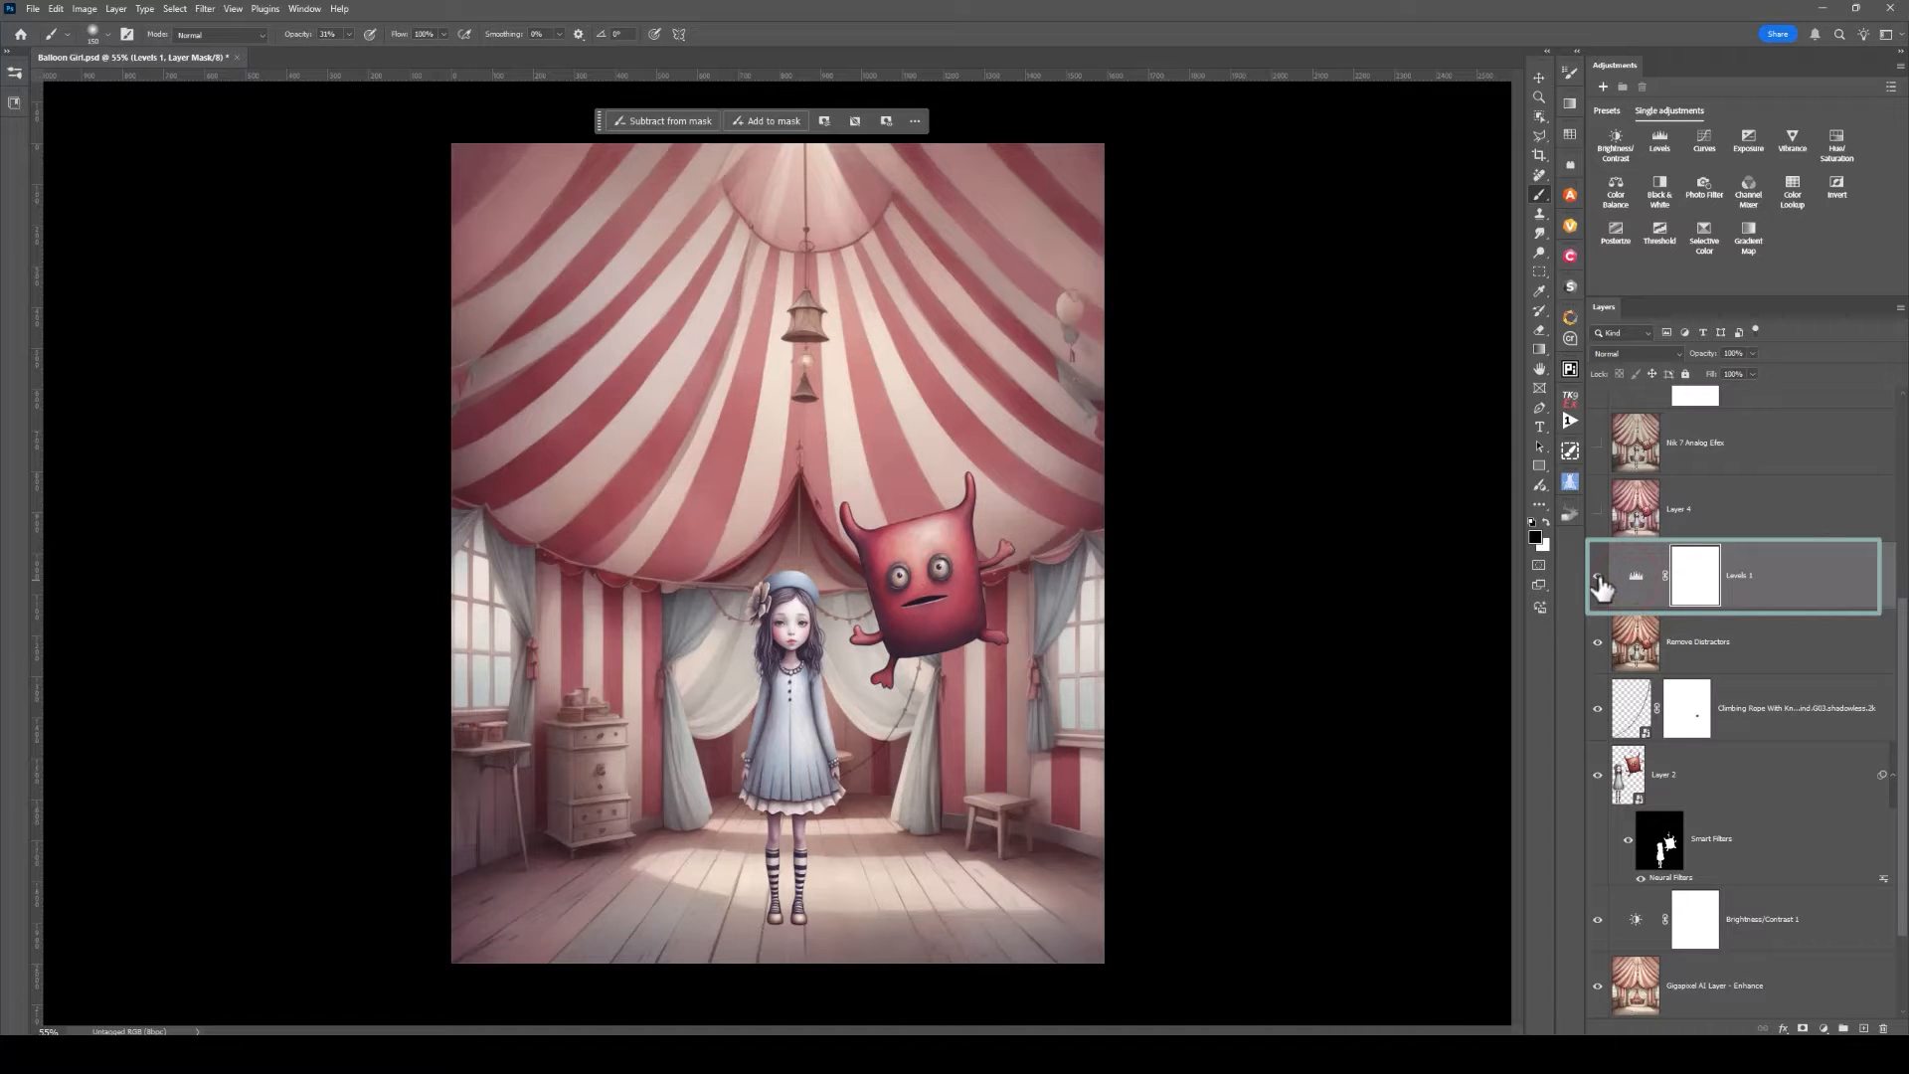
left_click(1599, 579)
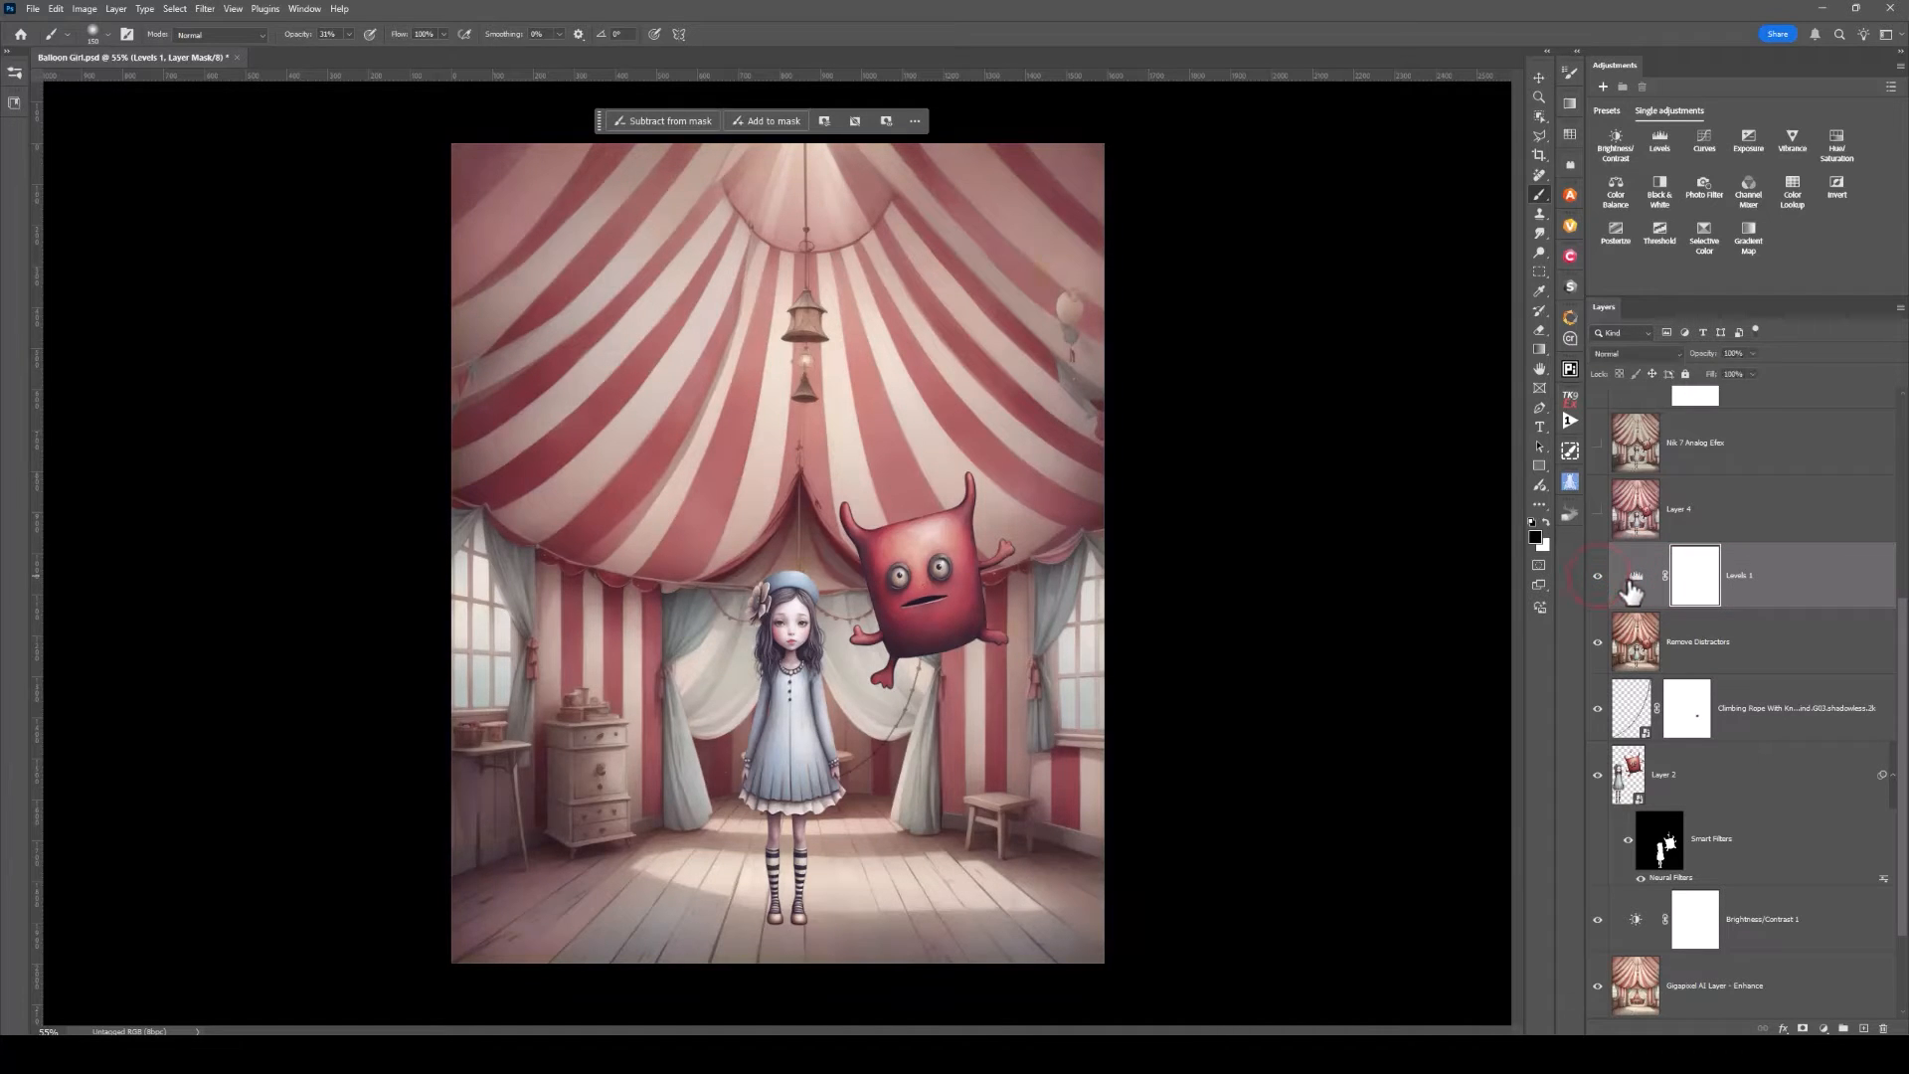
- Darken the RGB midtones slightly in the Levels 1 adjustment and close its properties
double_click(1634, 581)
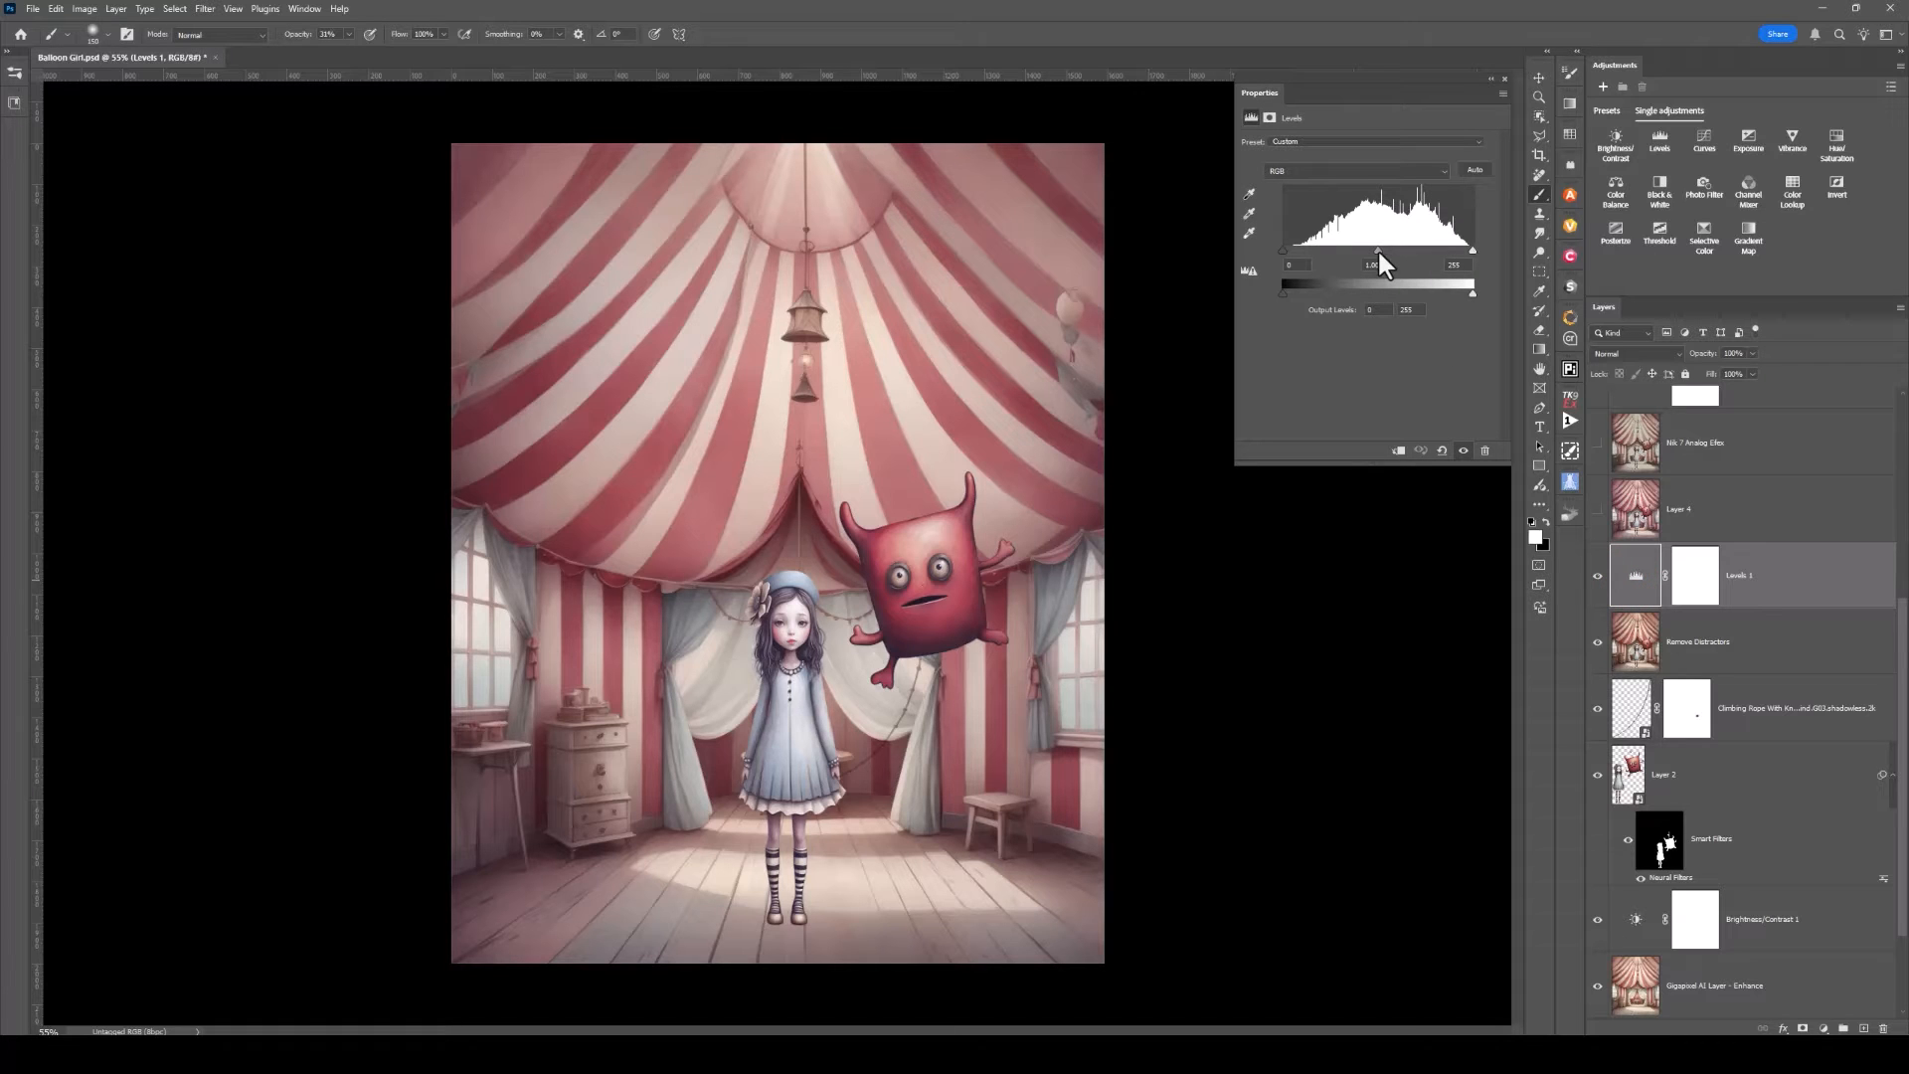
left_click_drag(1379, 253, 1384, 253)
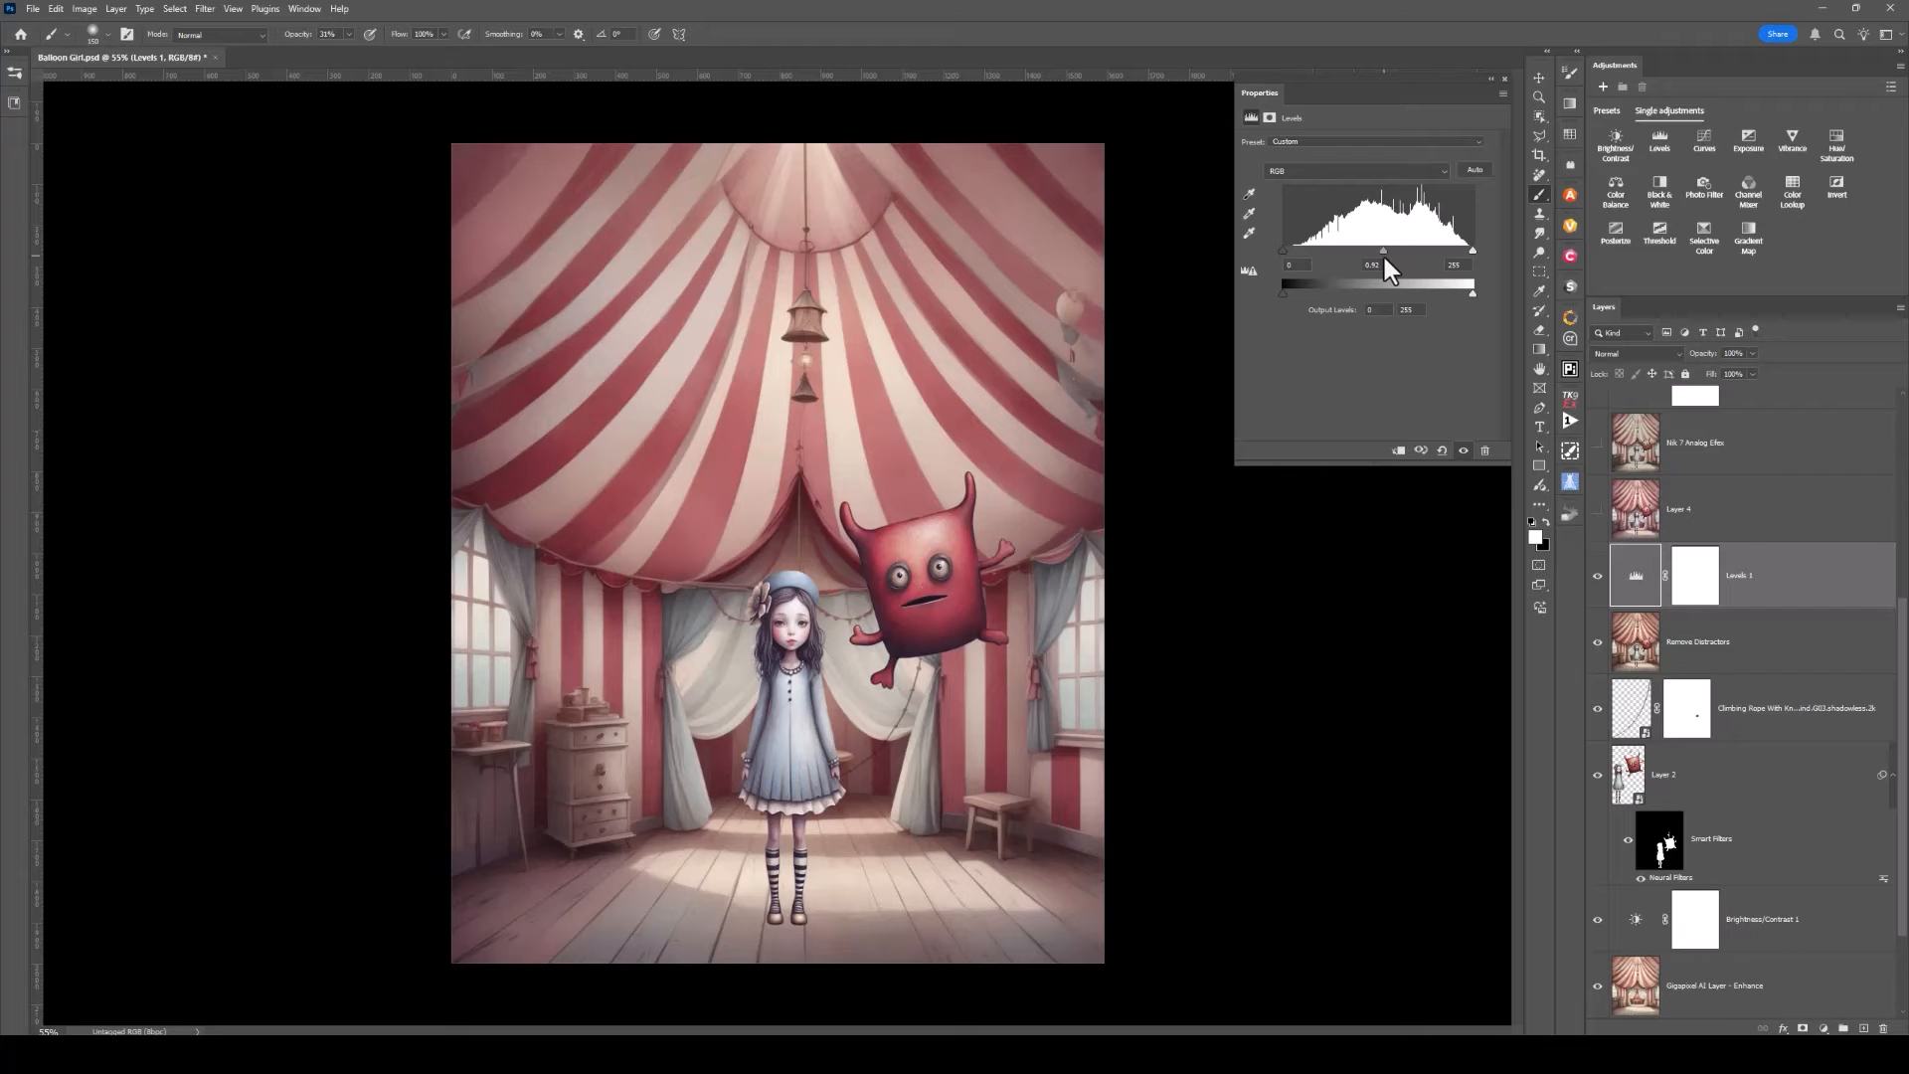
left_click(1502, 78)
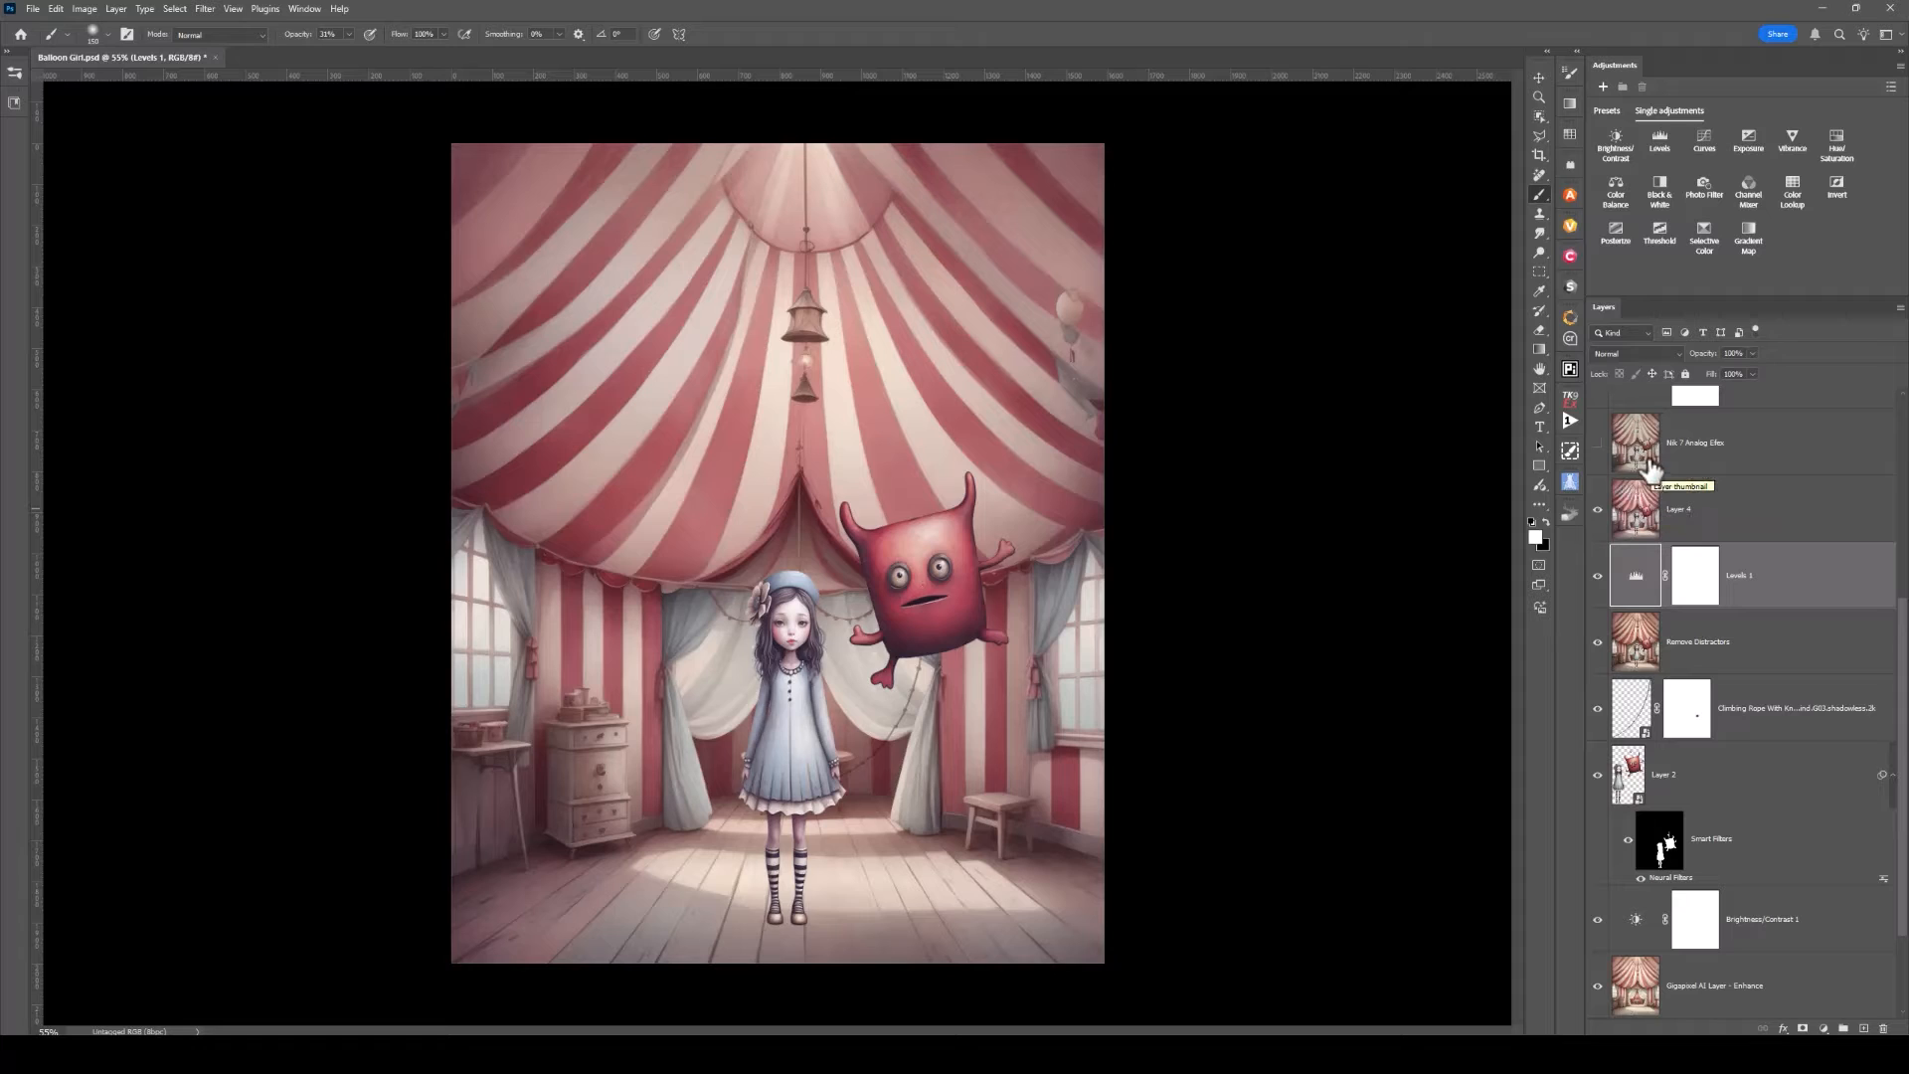
- Show Layer 4 and the Nik 7 Analog Efex layer above it, and make the Analog Efex layer active
left_click(1636, 493)
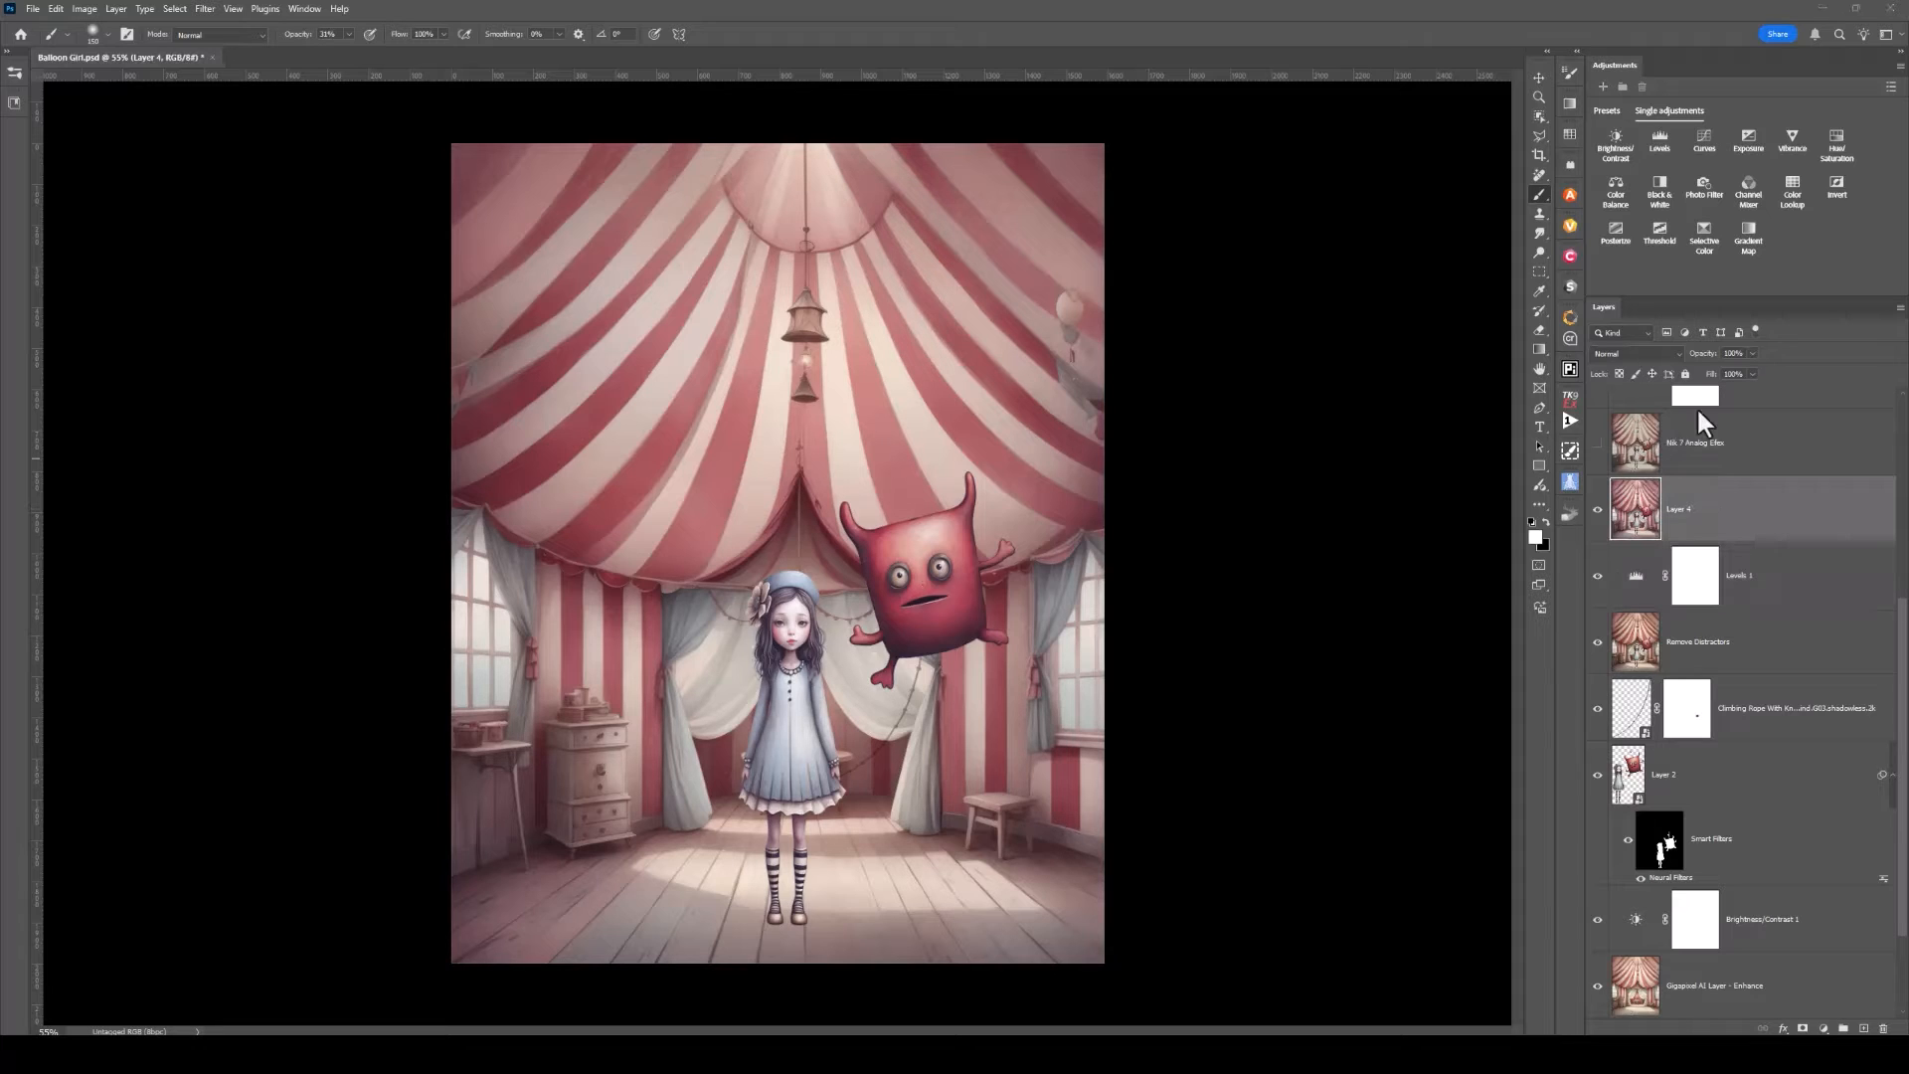
left_click(1597, 443)
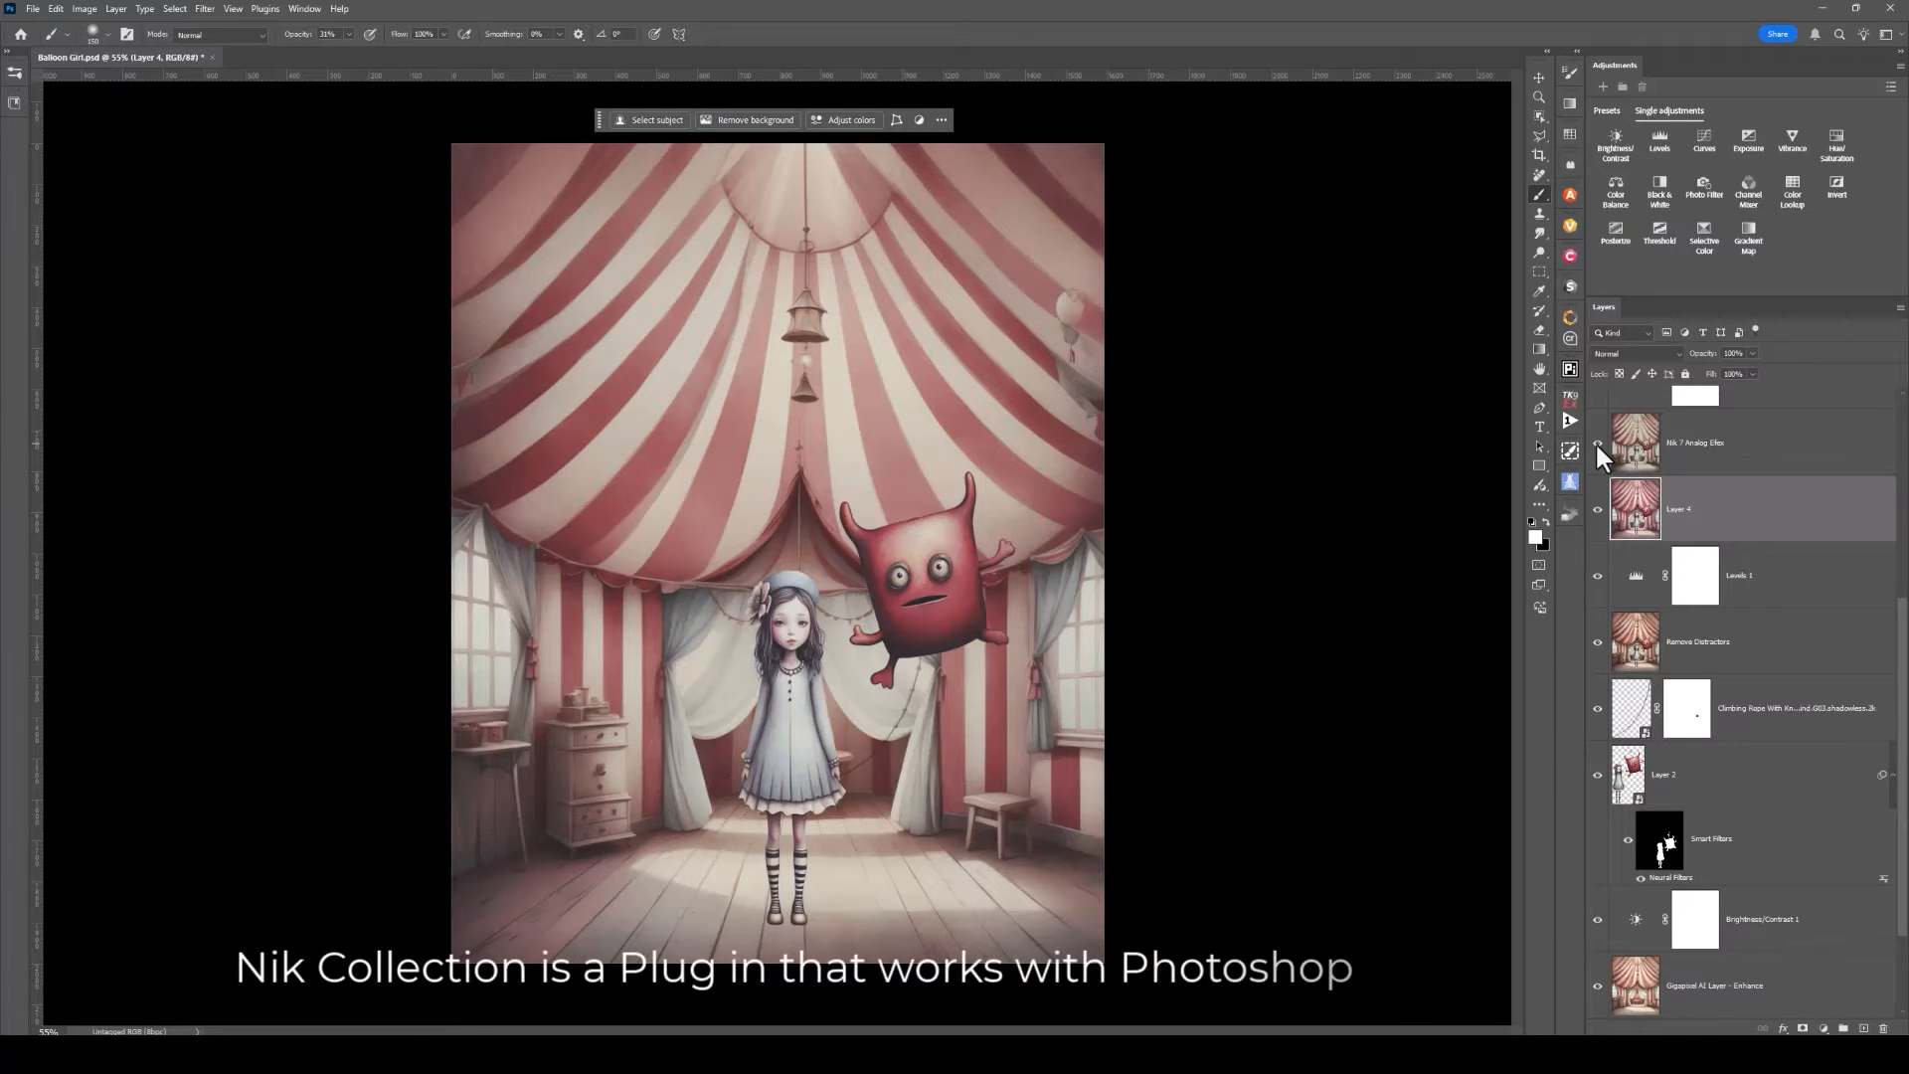
left_click(1609, 446)
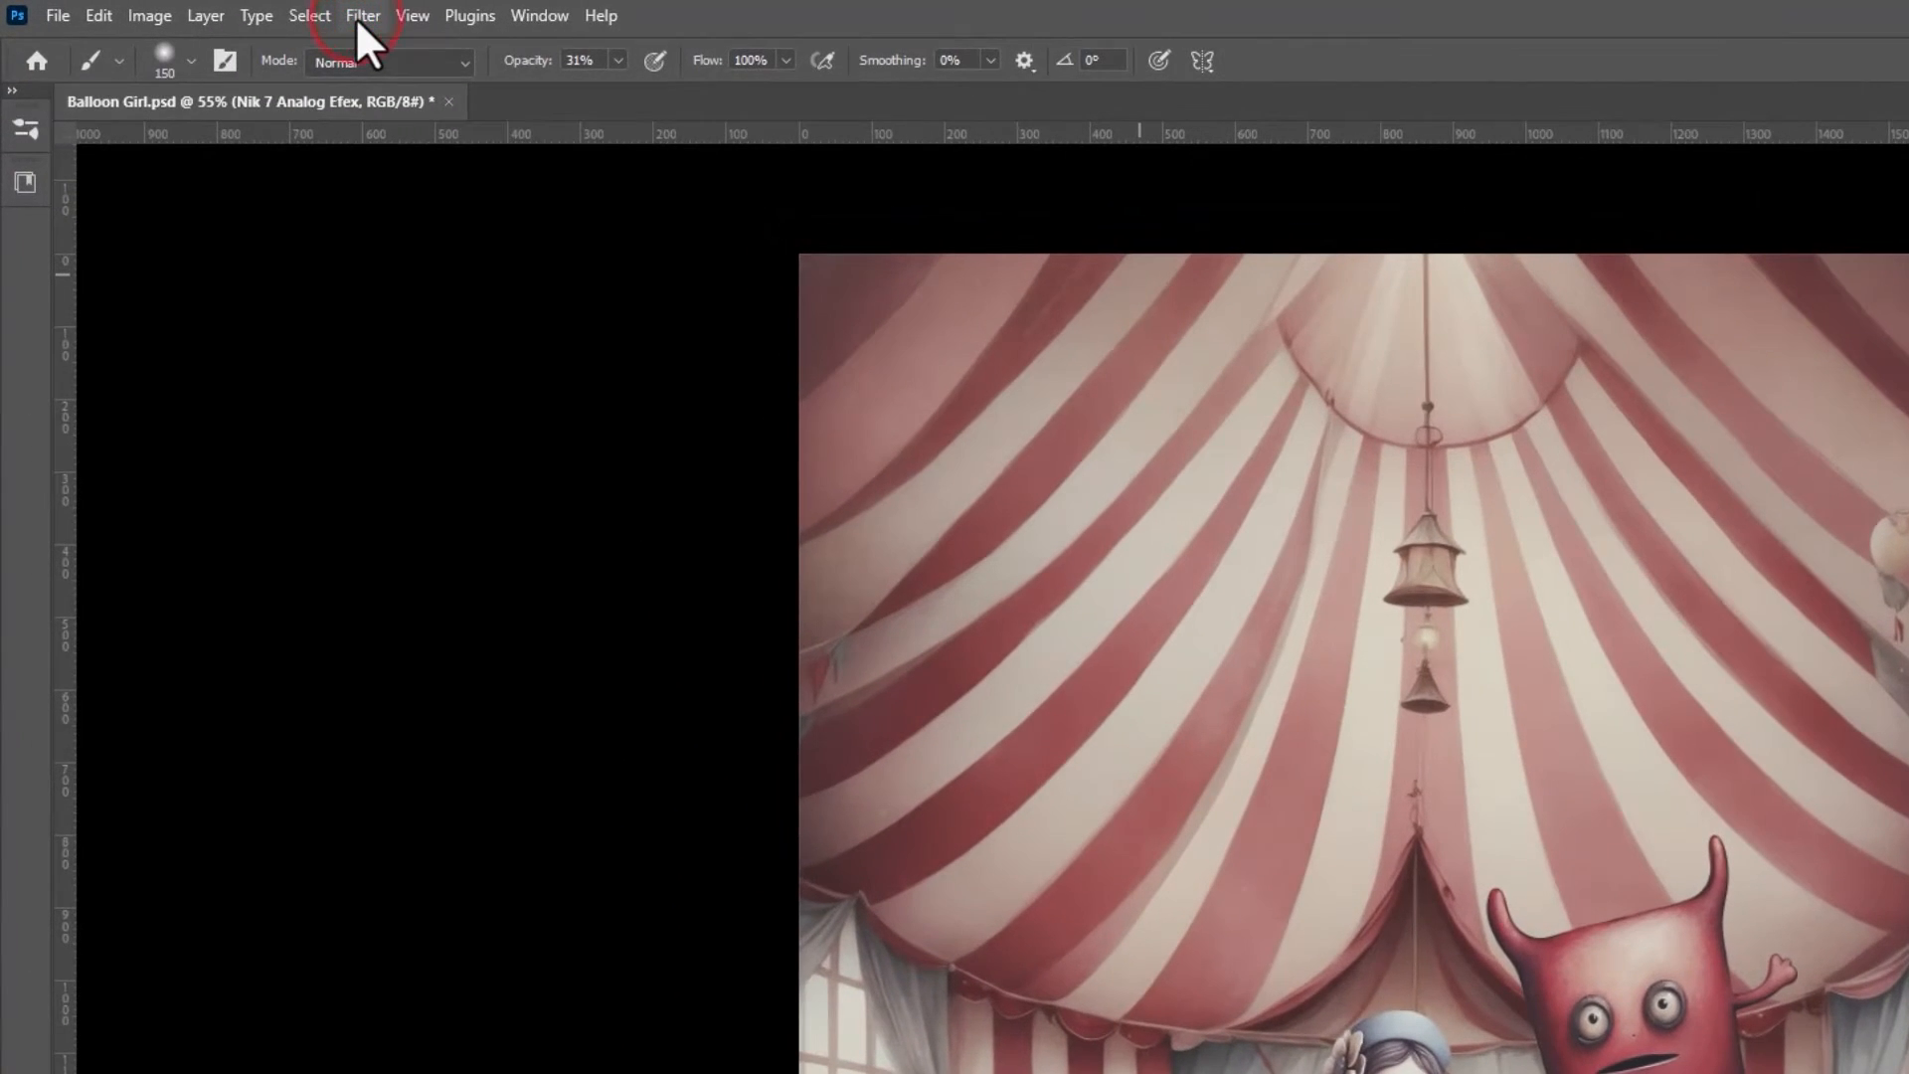
- Open the Nik 7 Analog Efex filter for the active layer
left_click(360, 17)
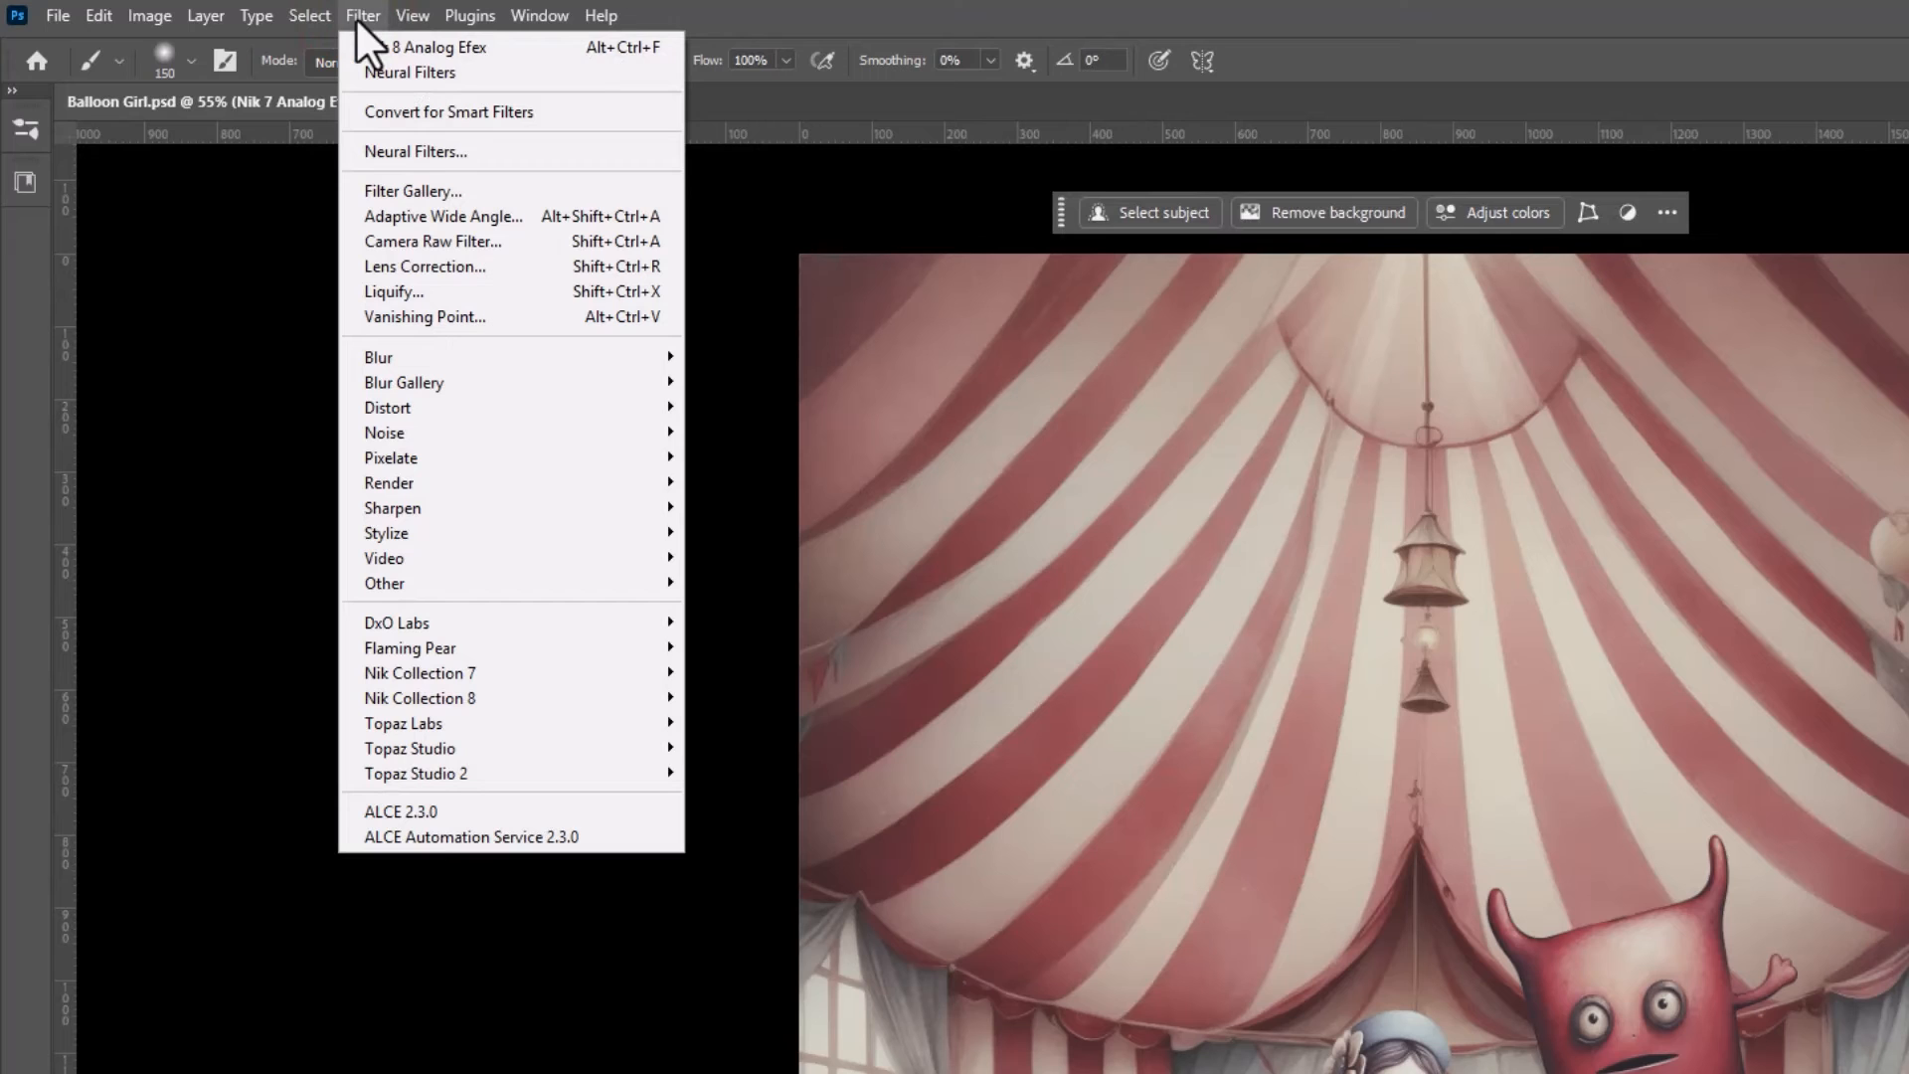
mouse_move(523, 674)
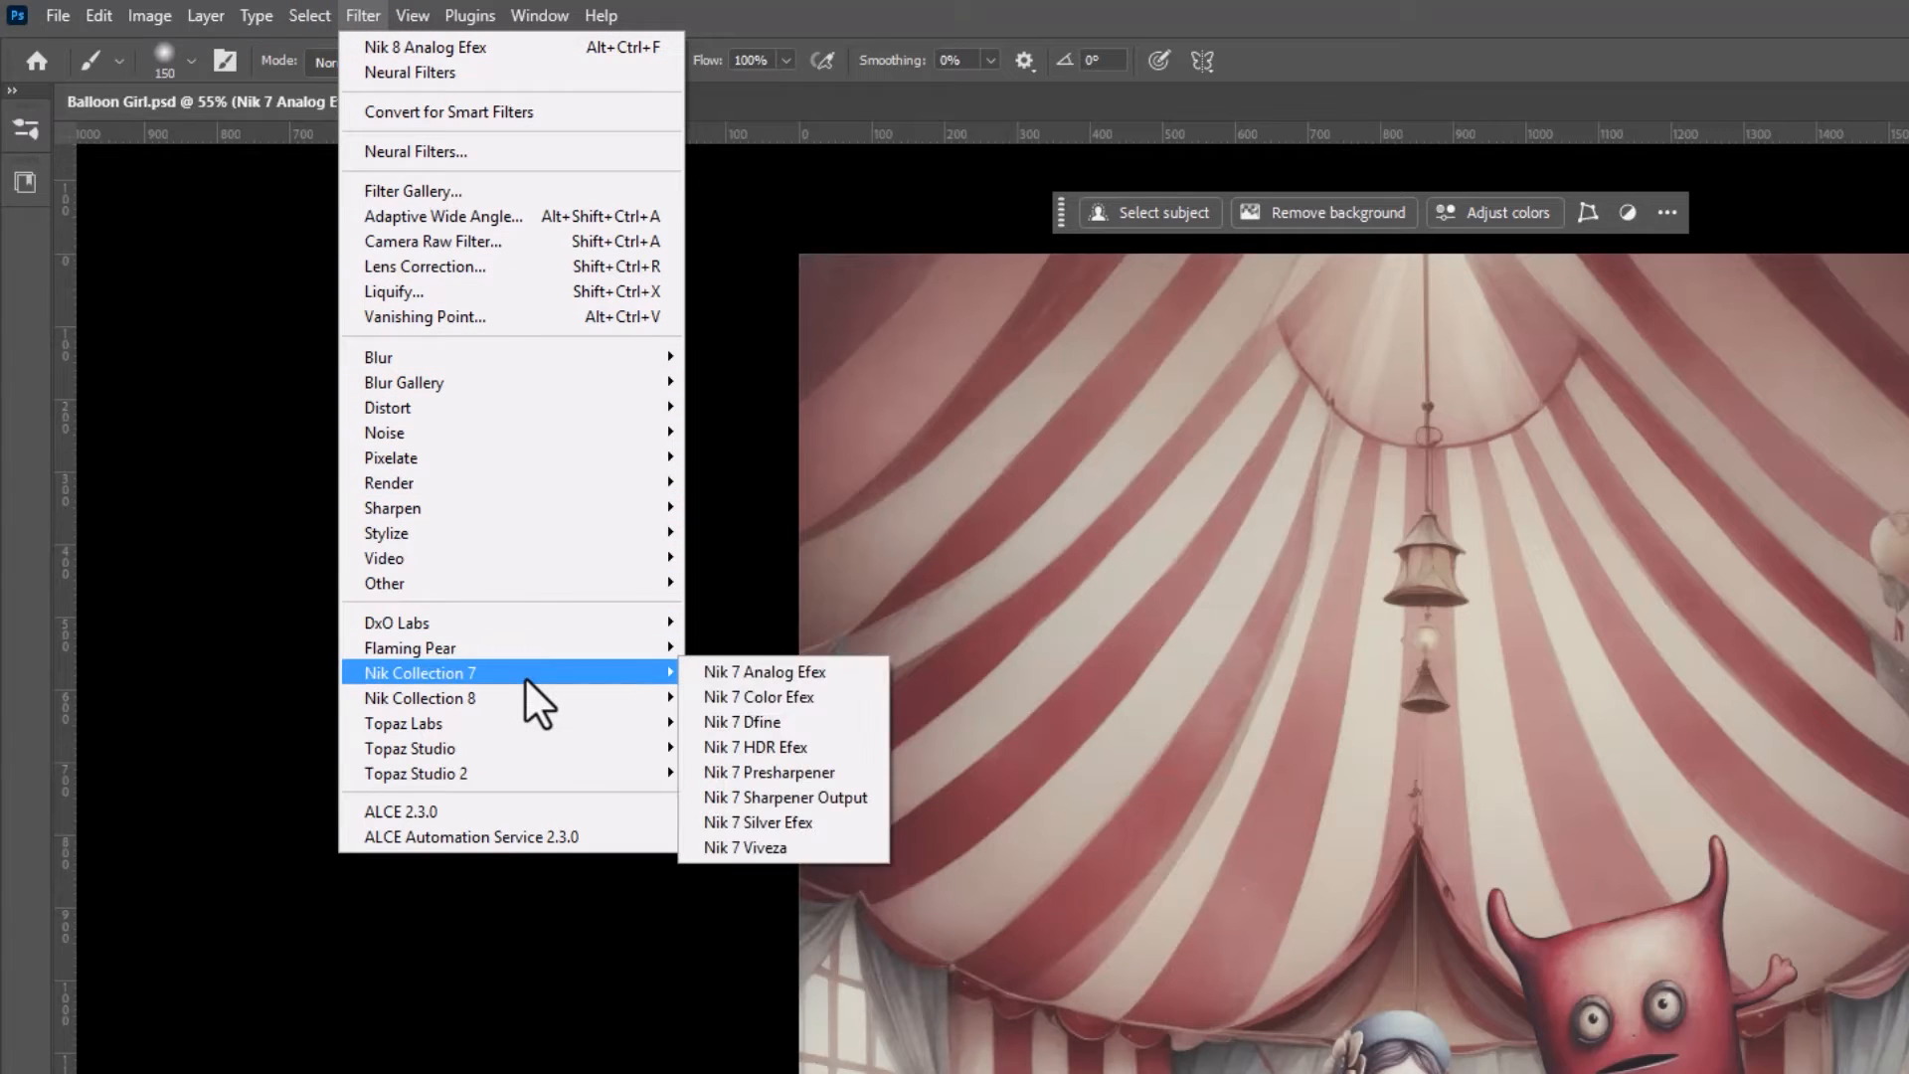
left_click(829, 672)
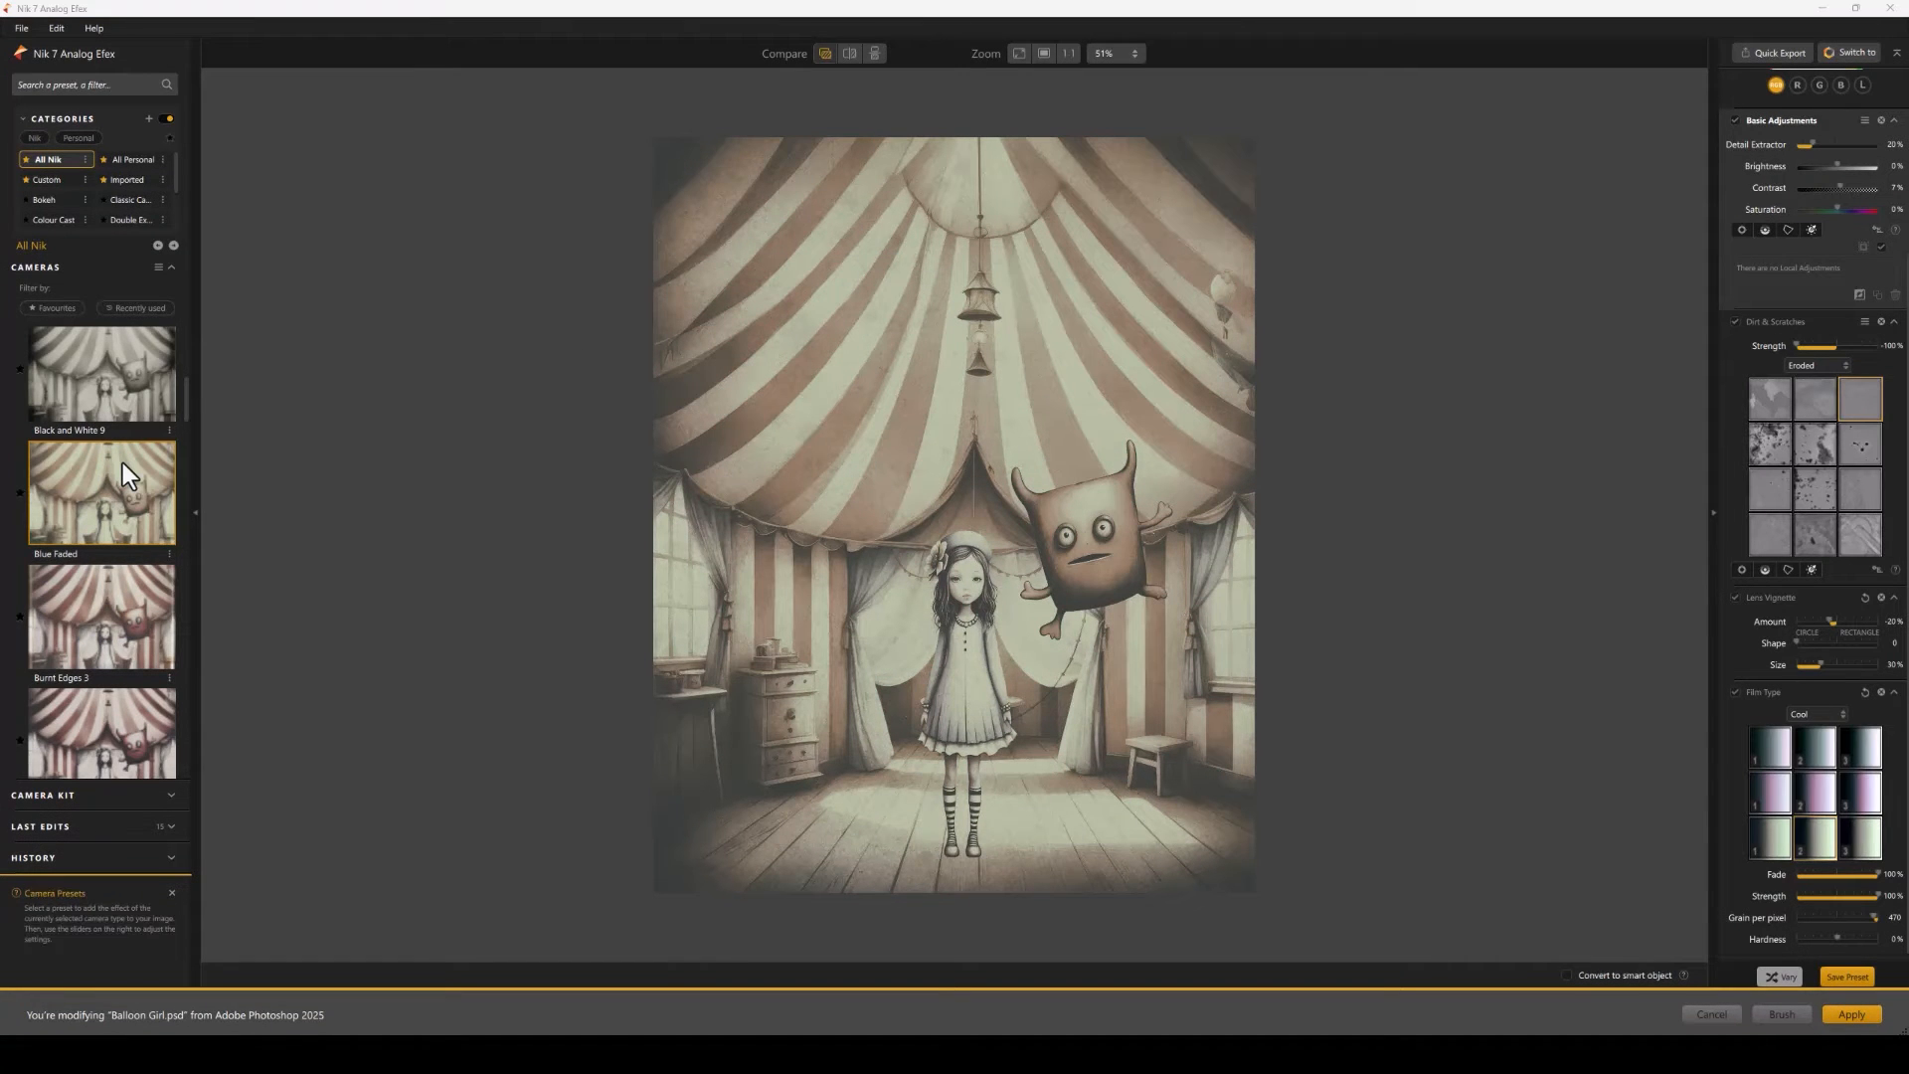
- Browse the camera presets and preview Classic Camera 5 and Classic Camera 6 on the image
scroll(123, 462, "down", 5)
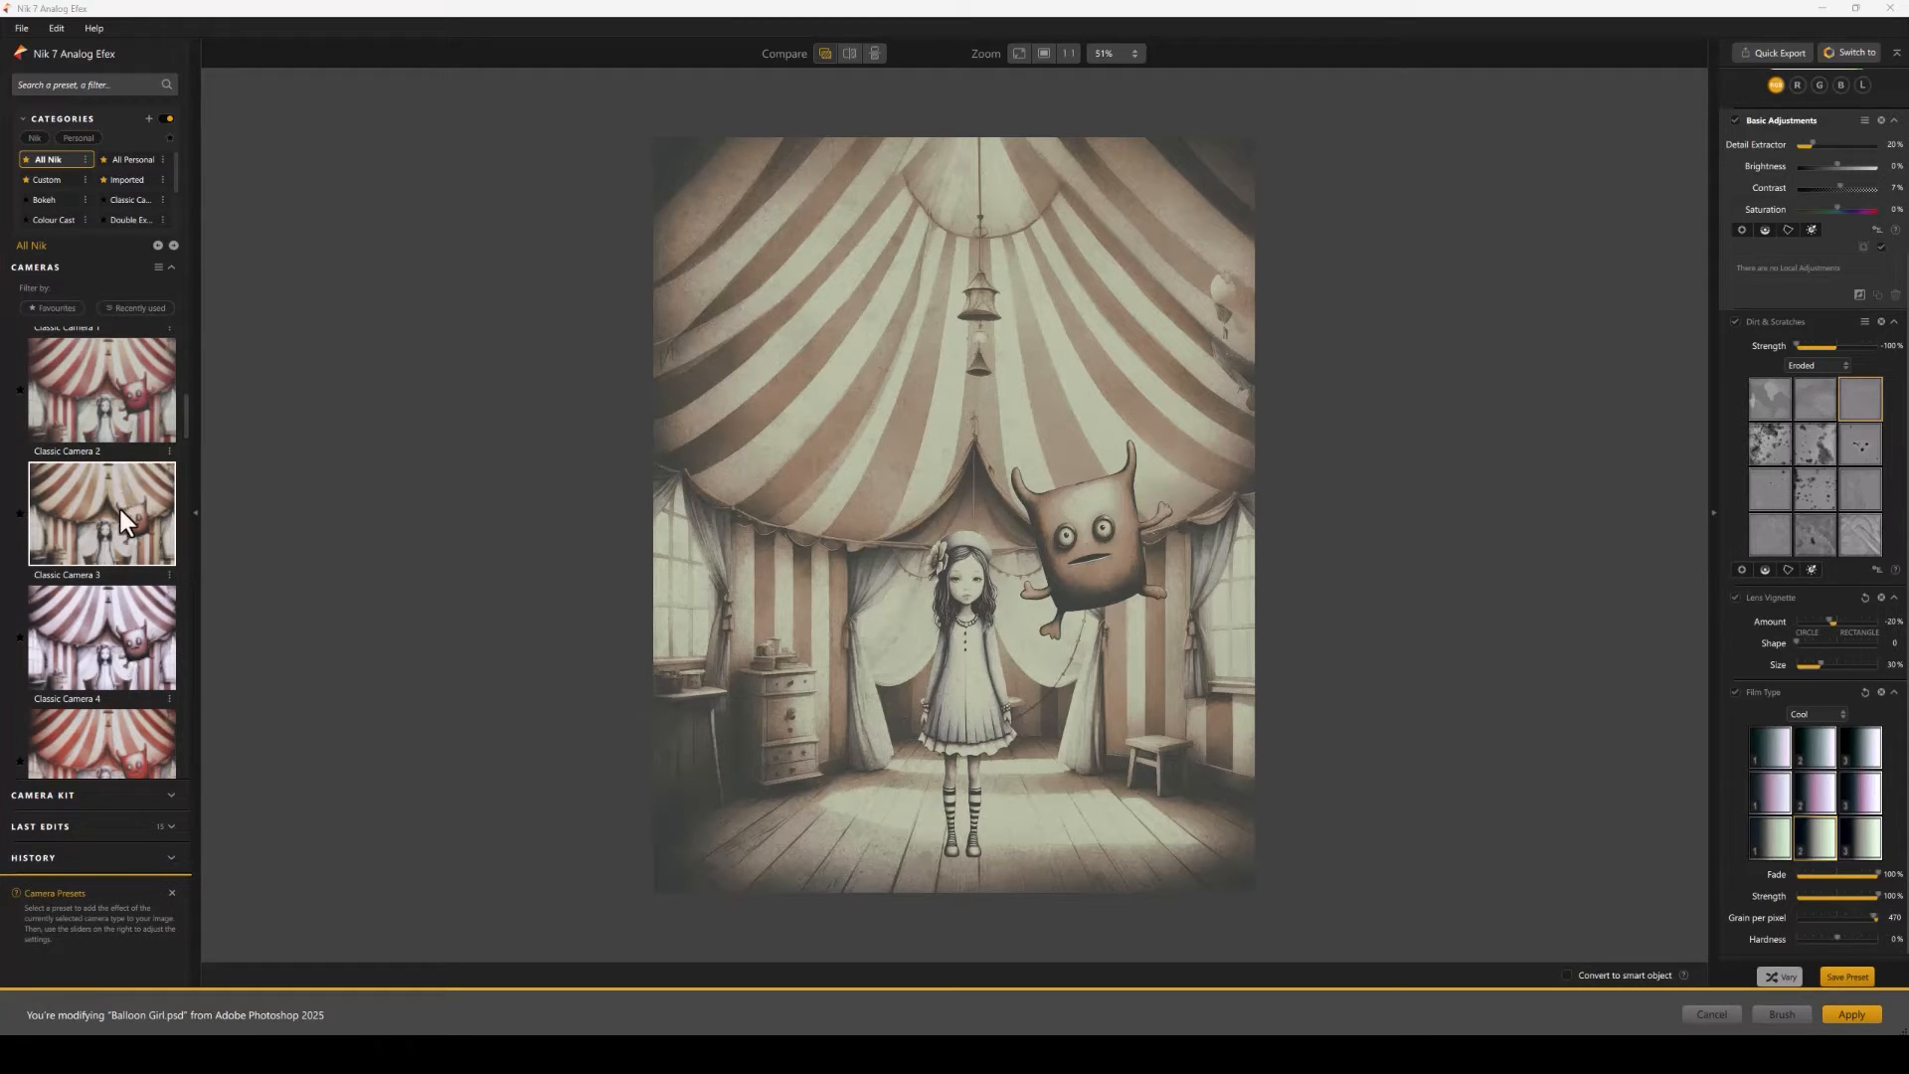
scroll(121, 607, "down", 3)
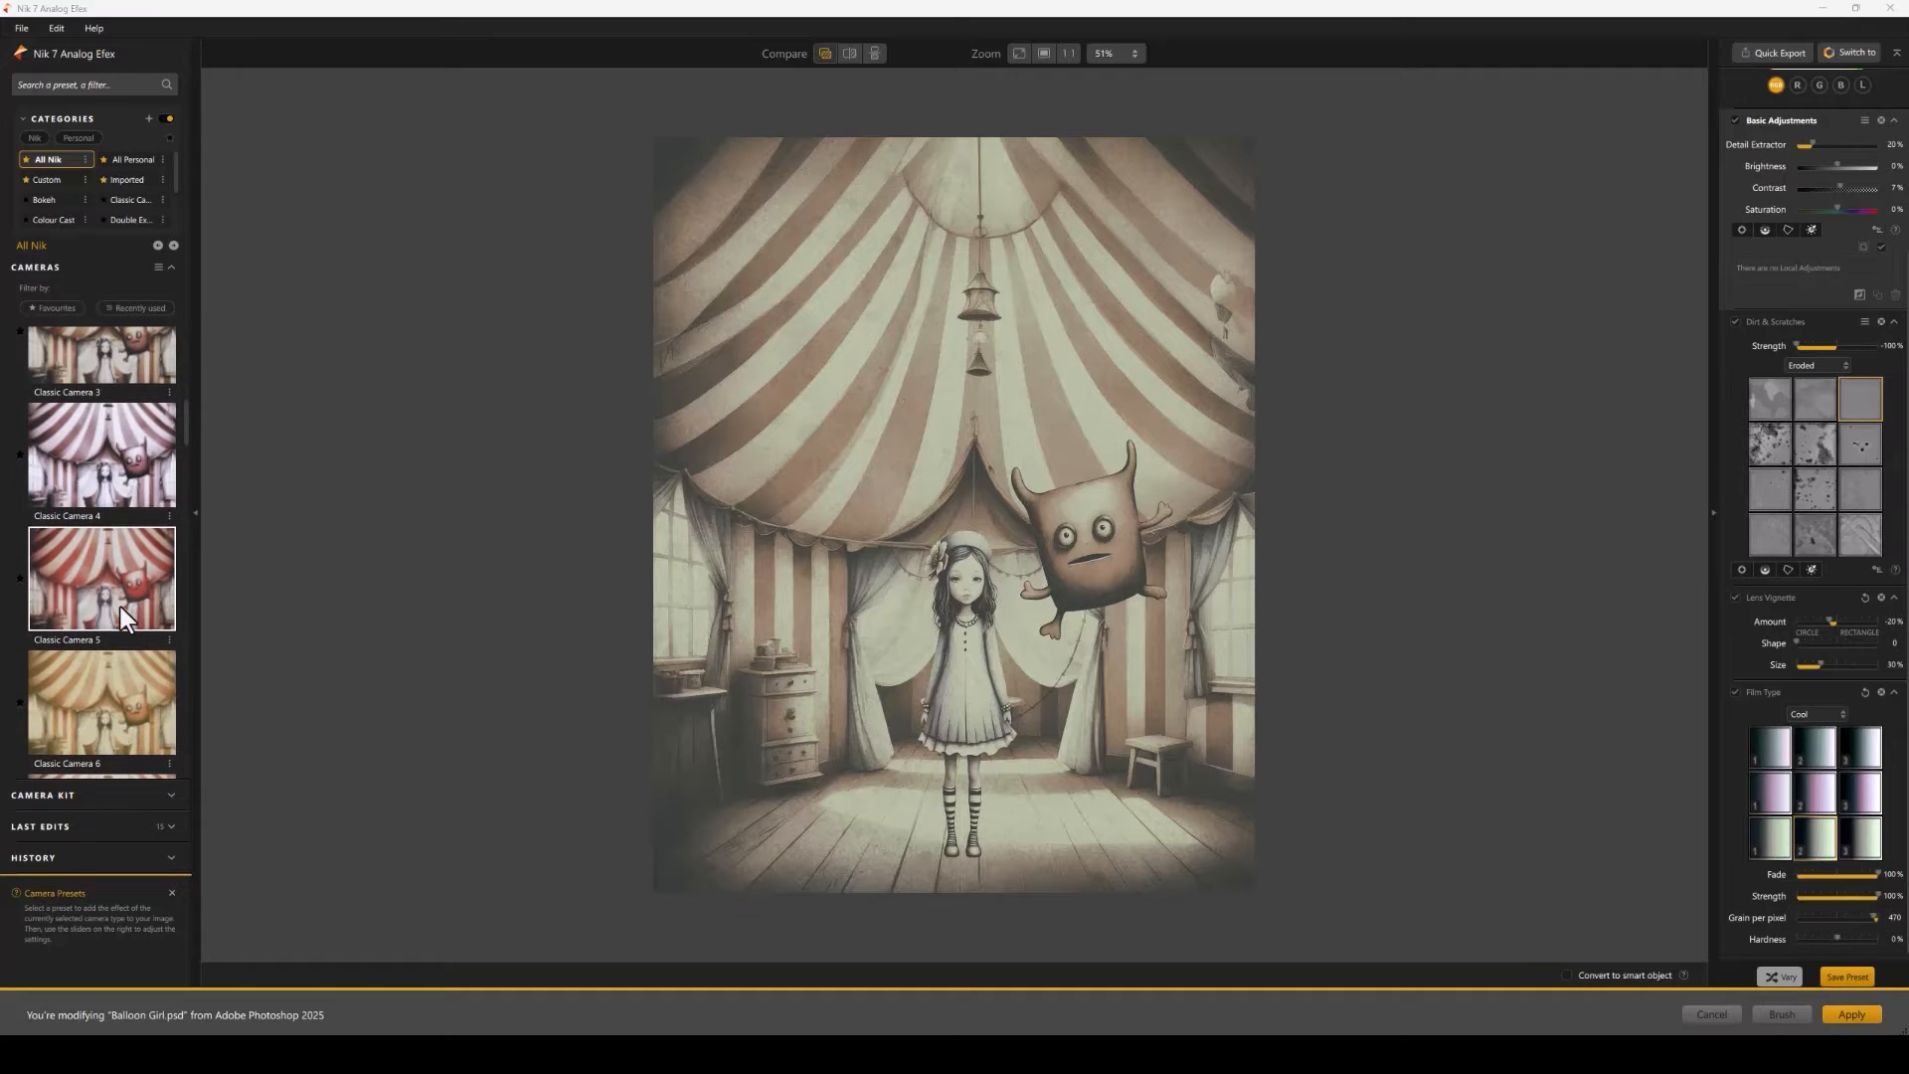
left_click(121, 606)
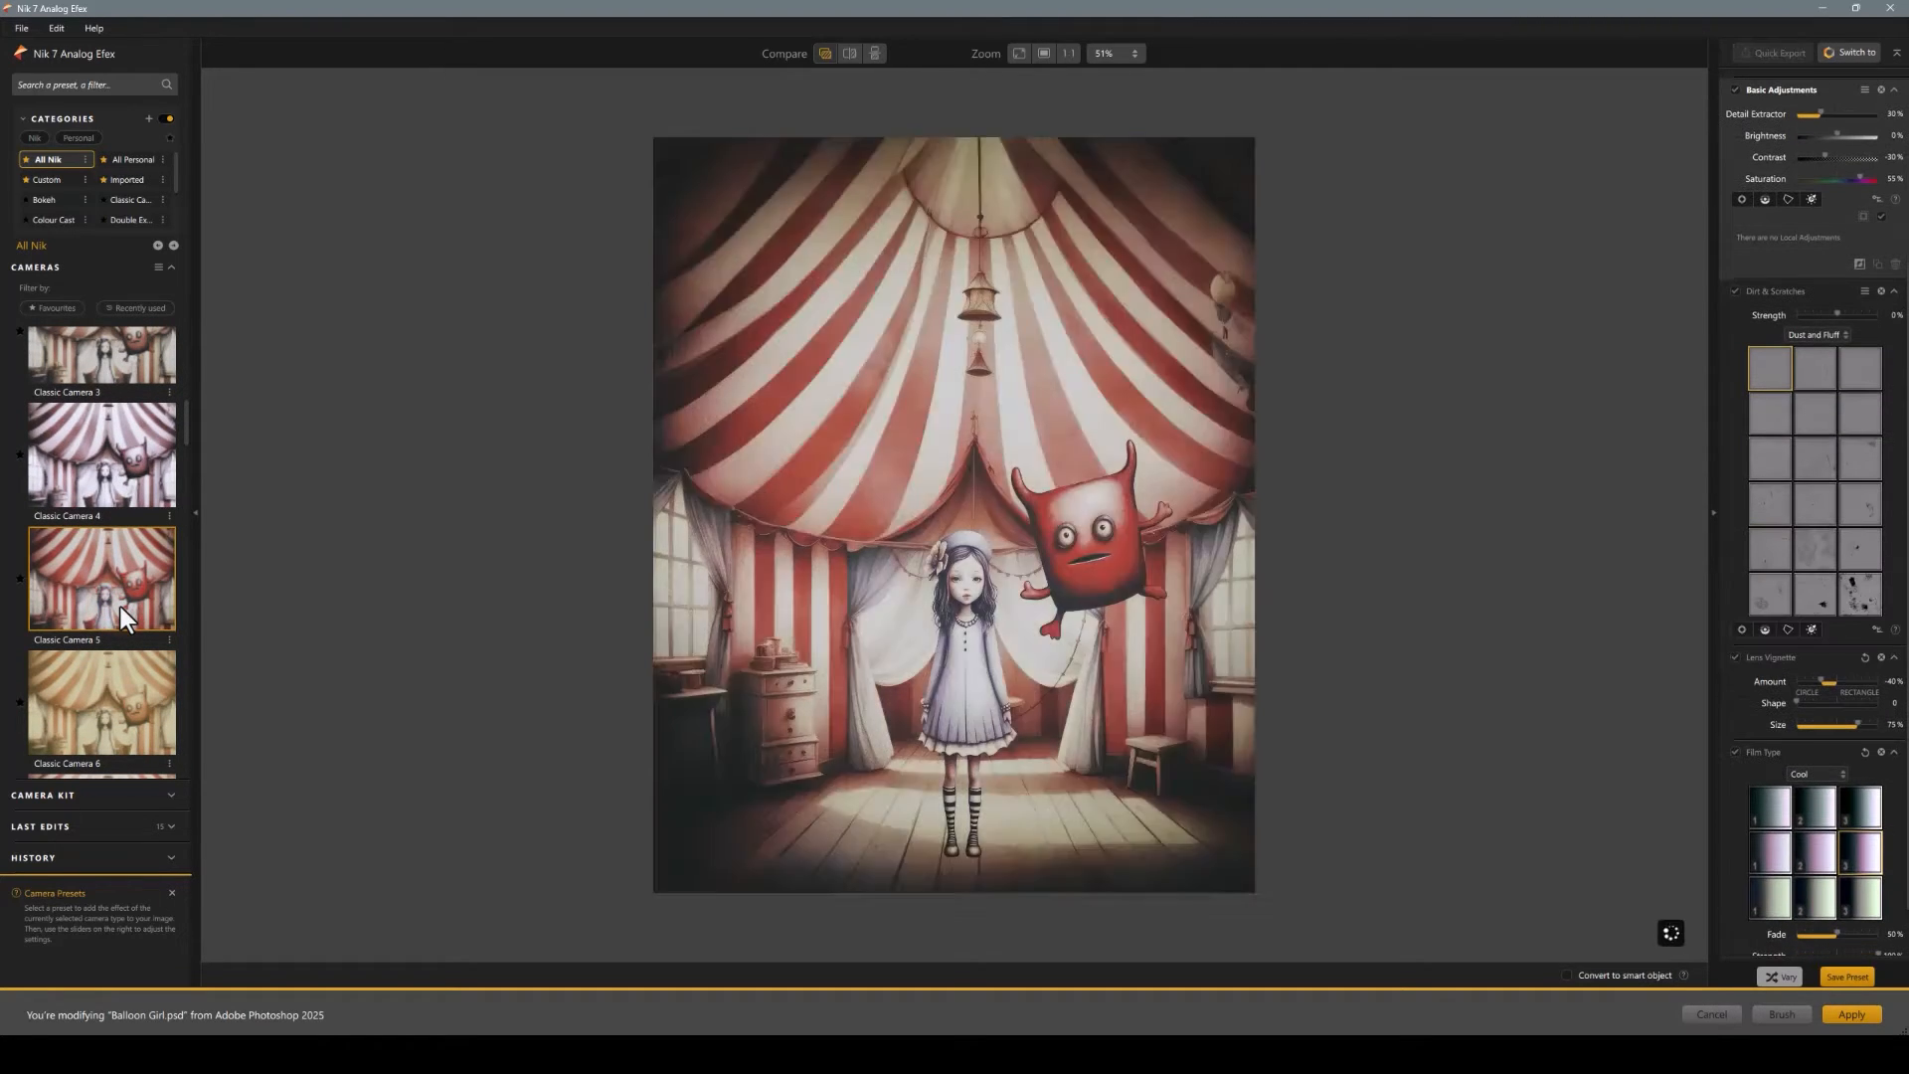
scroll(122, 607, "down", 1)
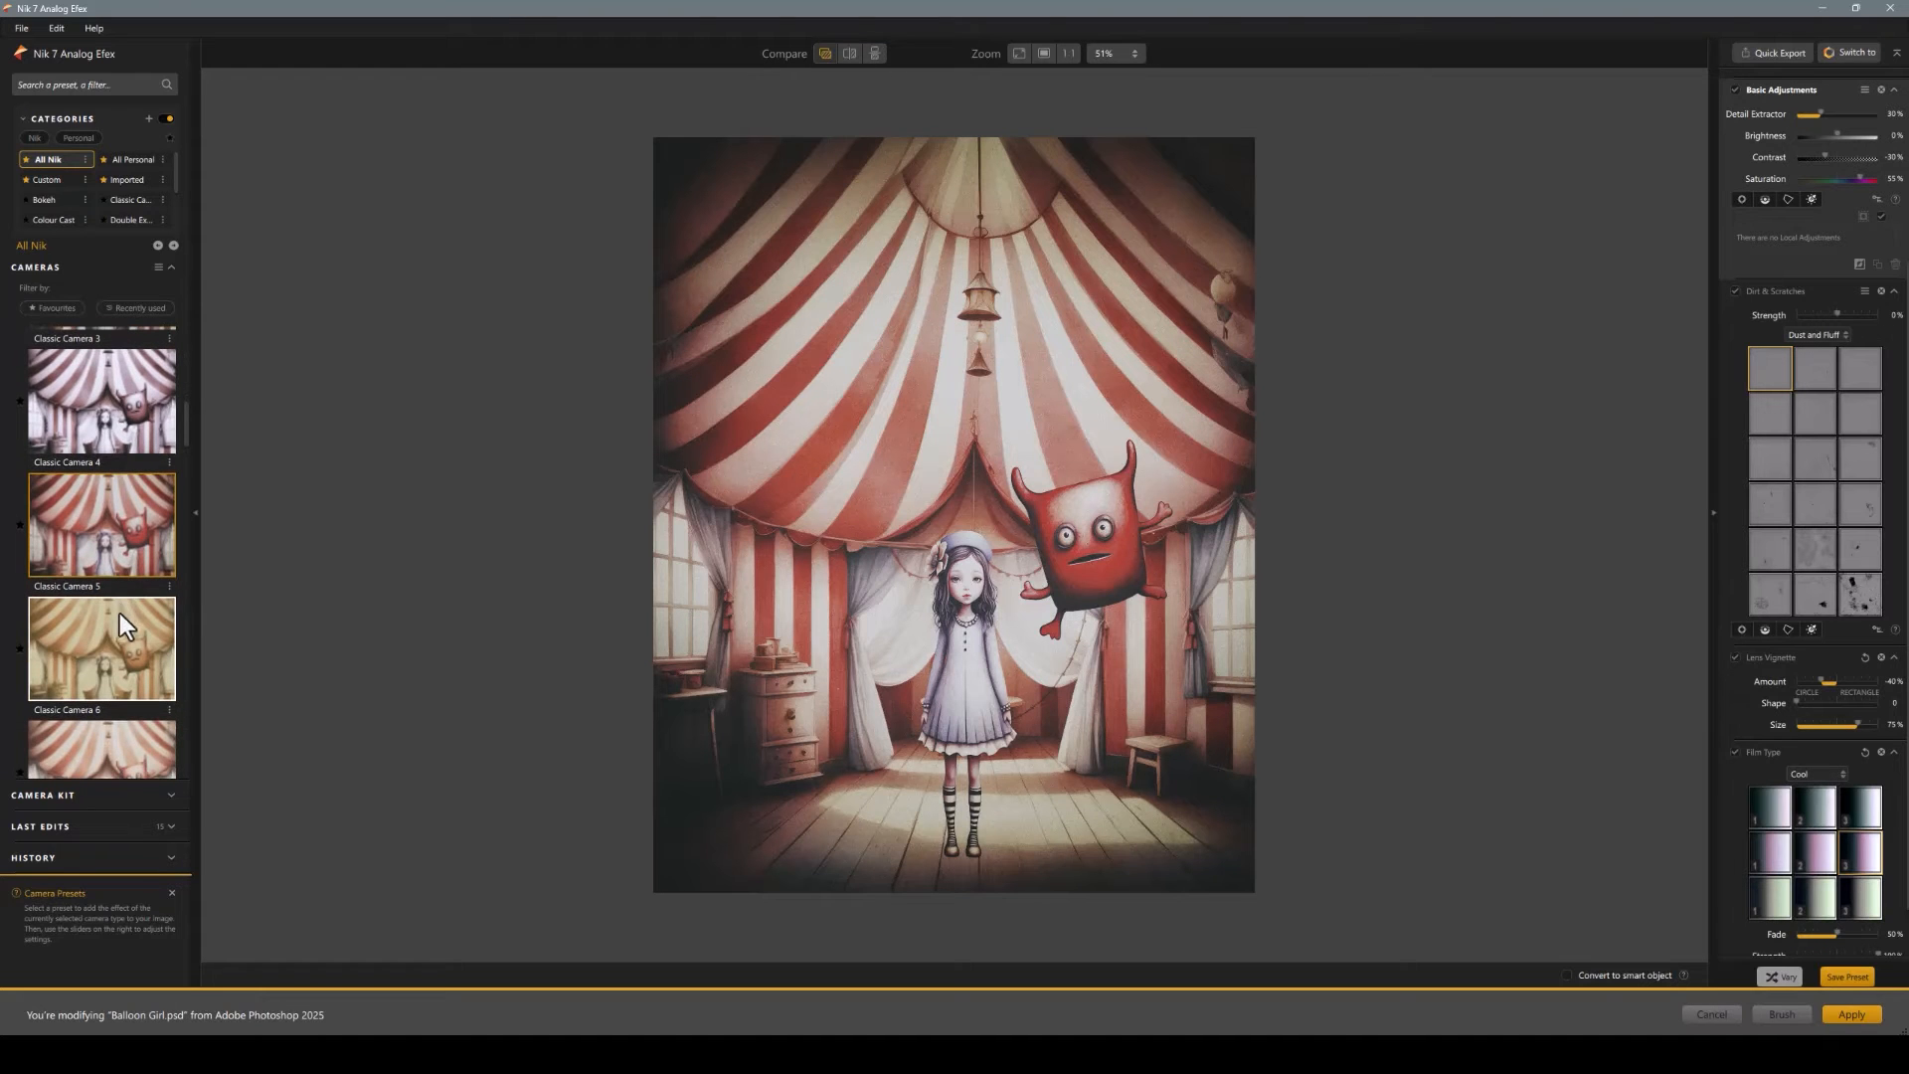
left_click(117, 633)
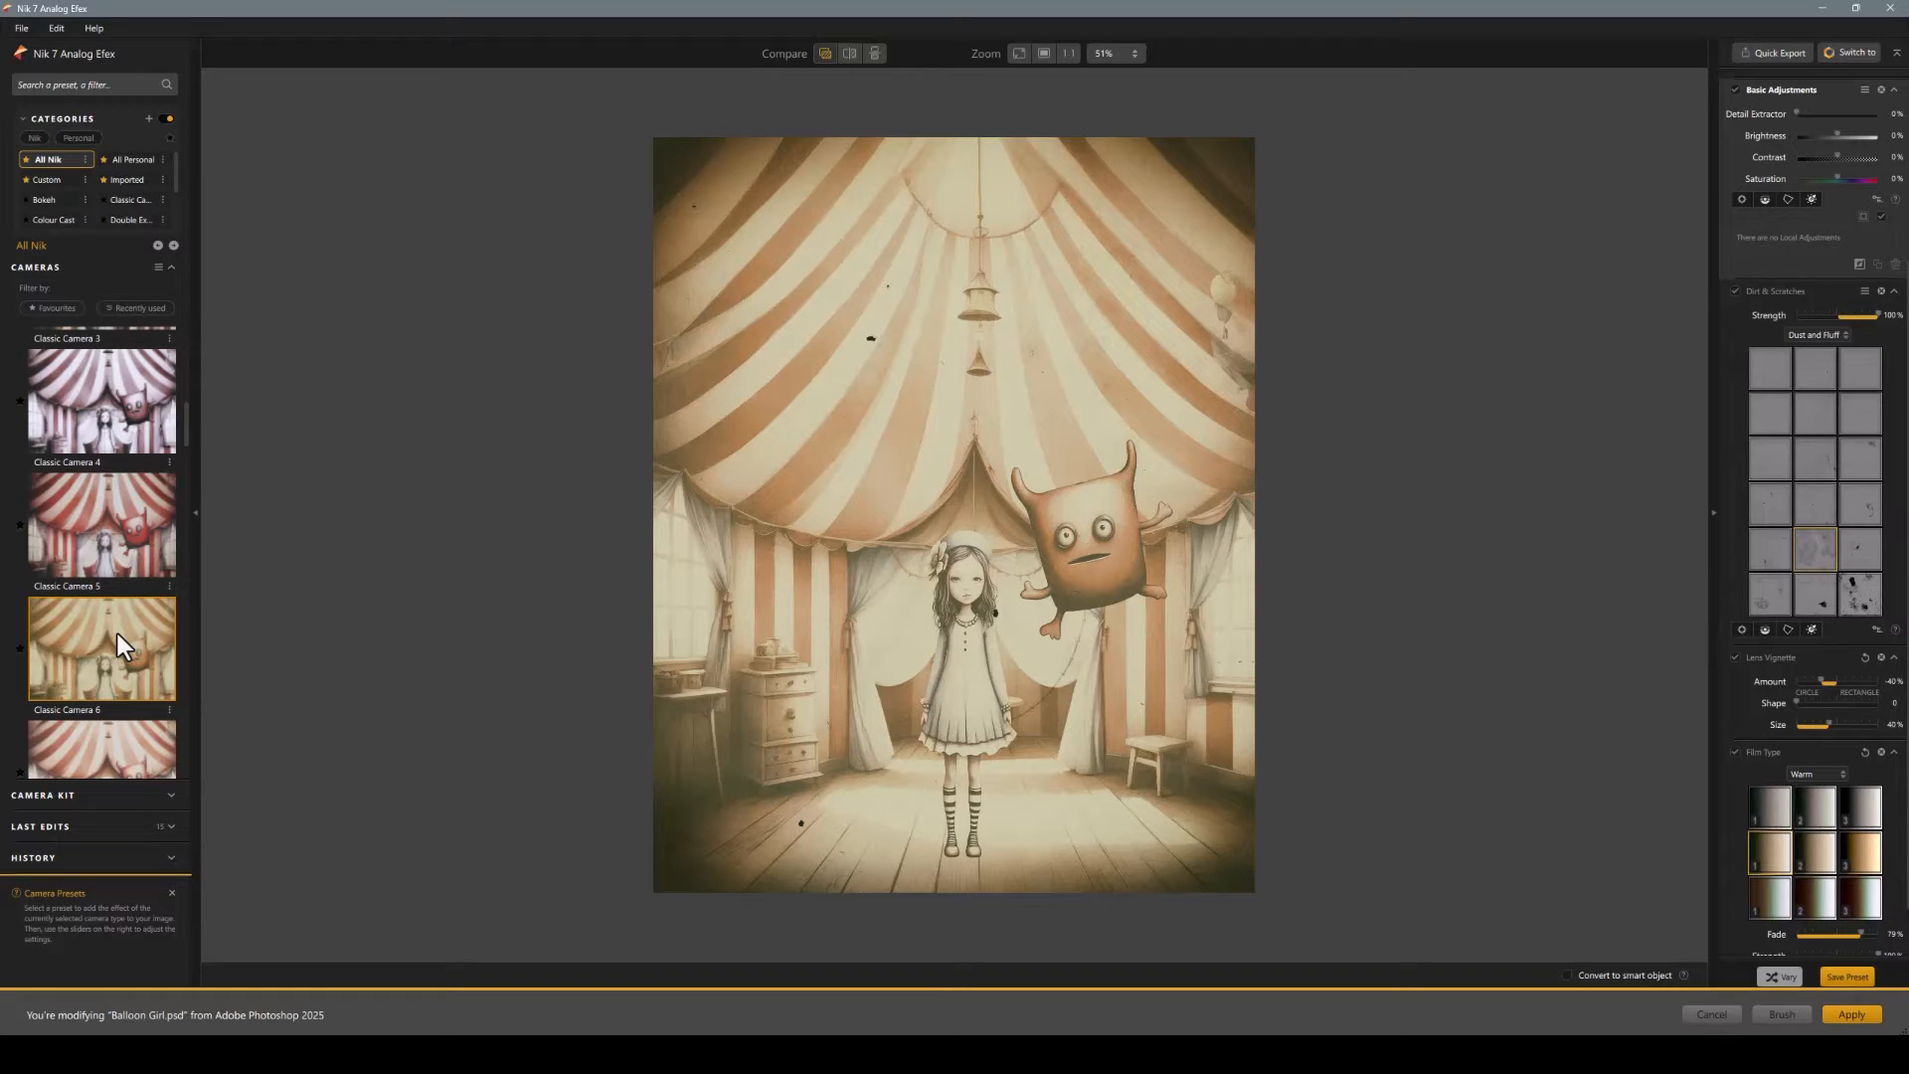
- Preview the Classic Camera 8 and Colour Cast 1 presets on the image
scroll(117, 635, "down", 2)
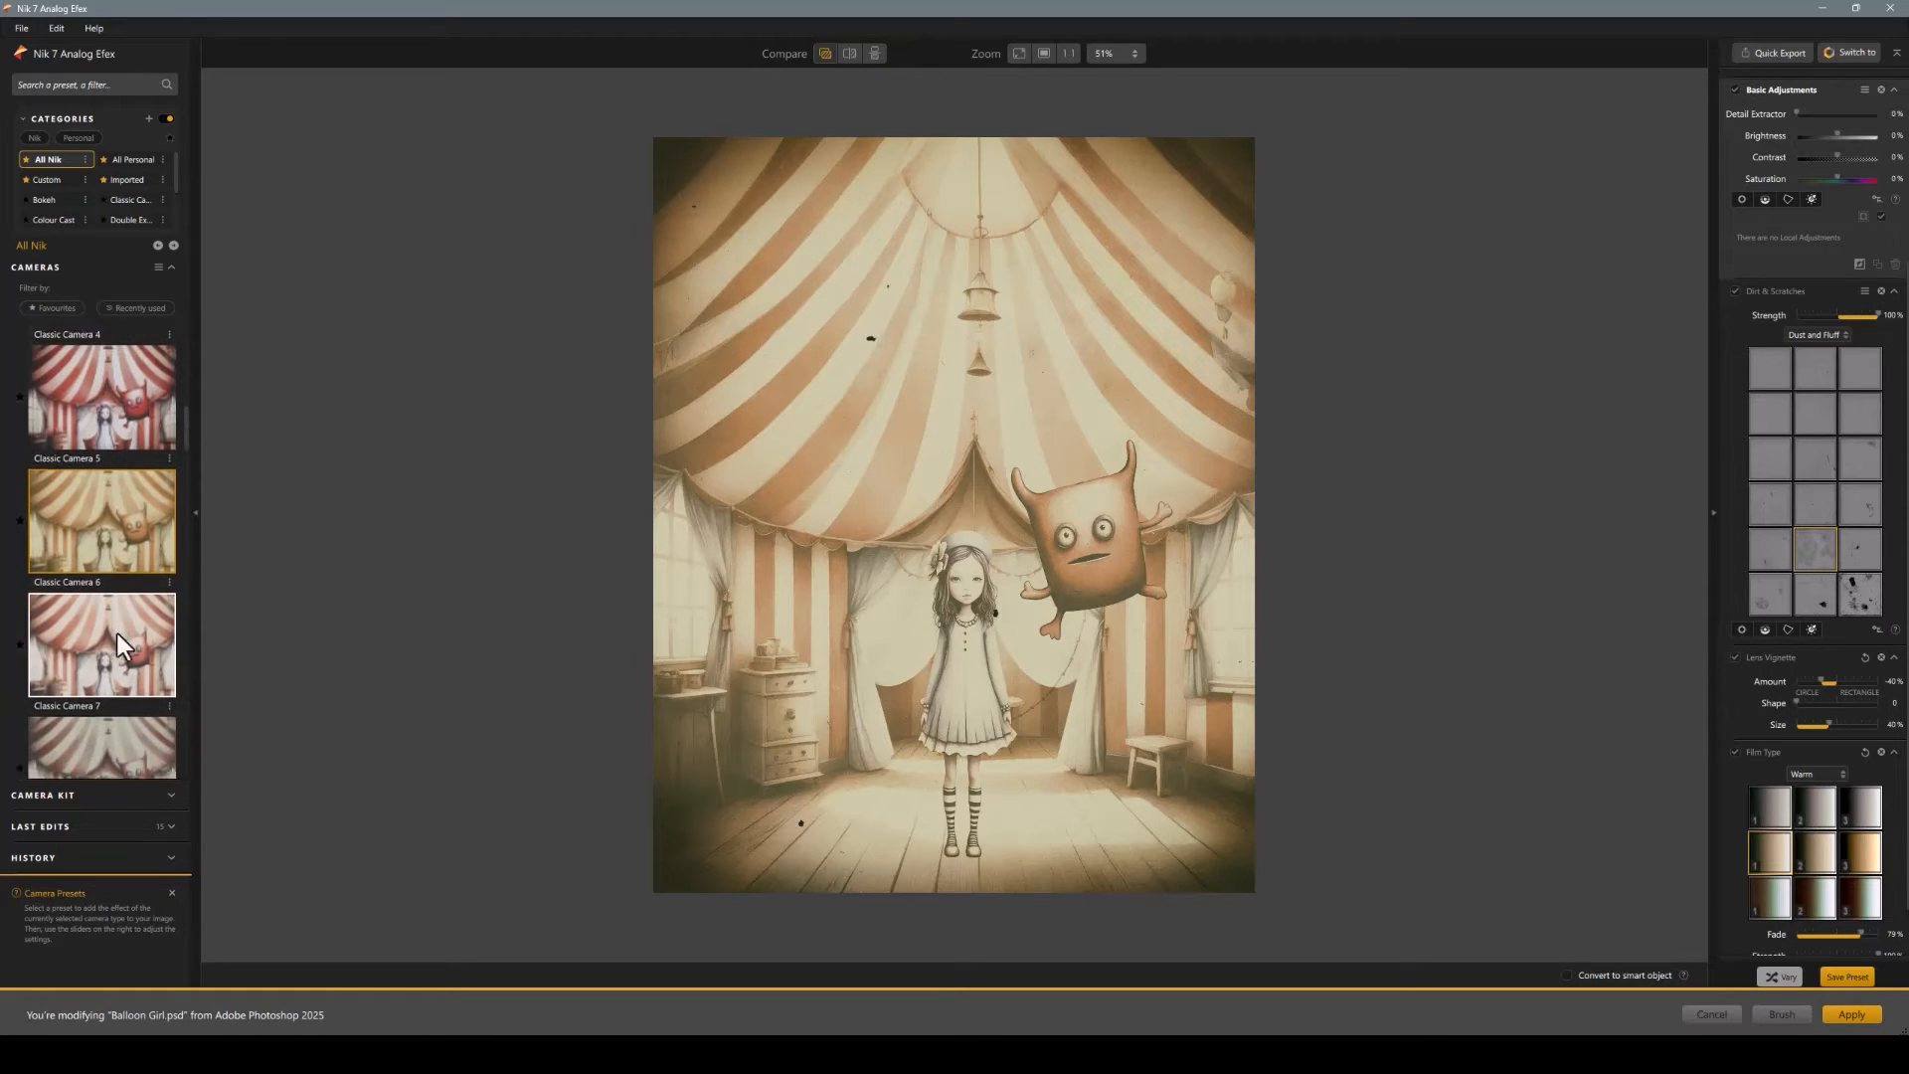
scroll(117, 634, "down", 2)
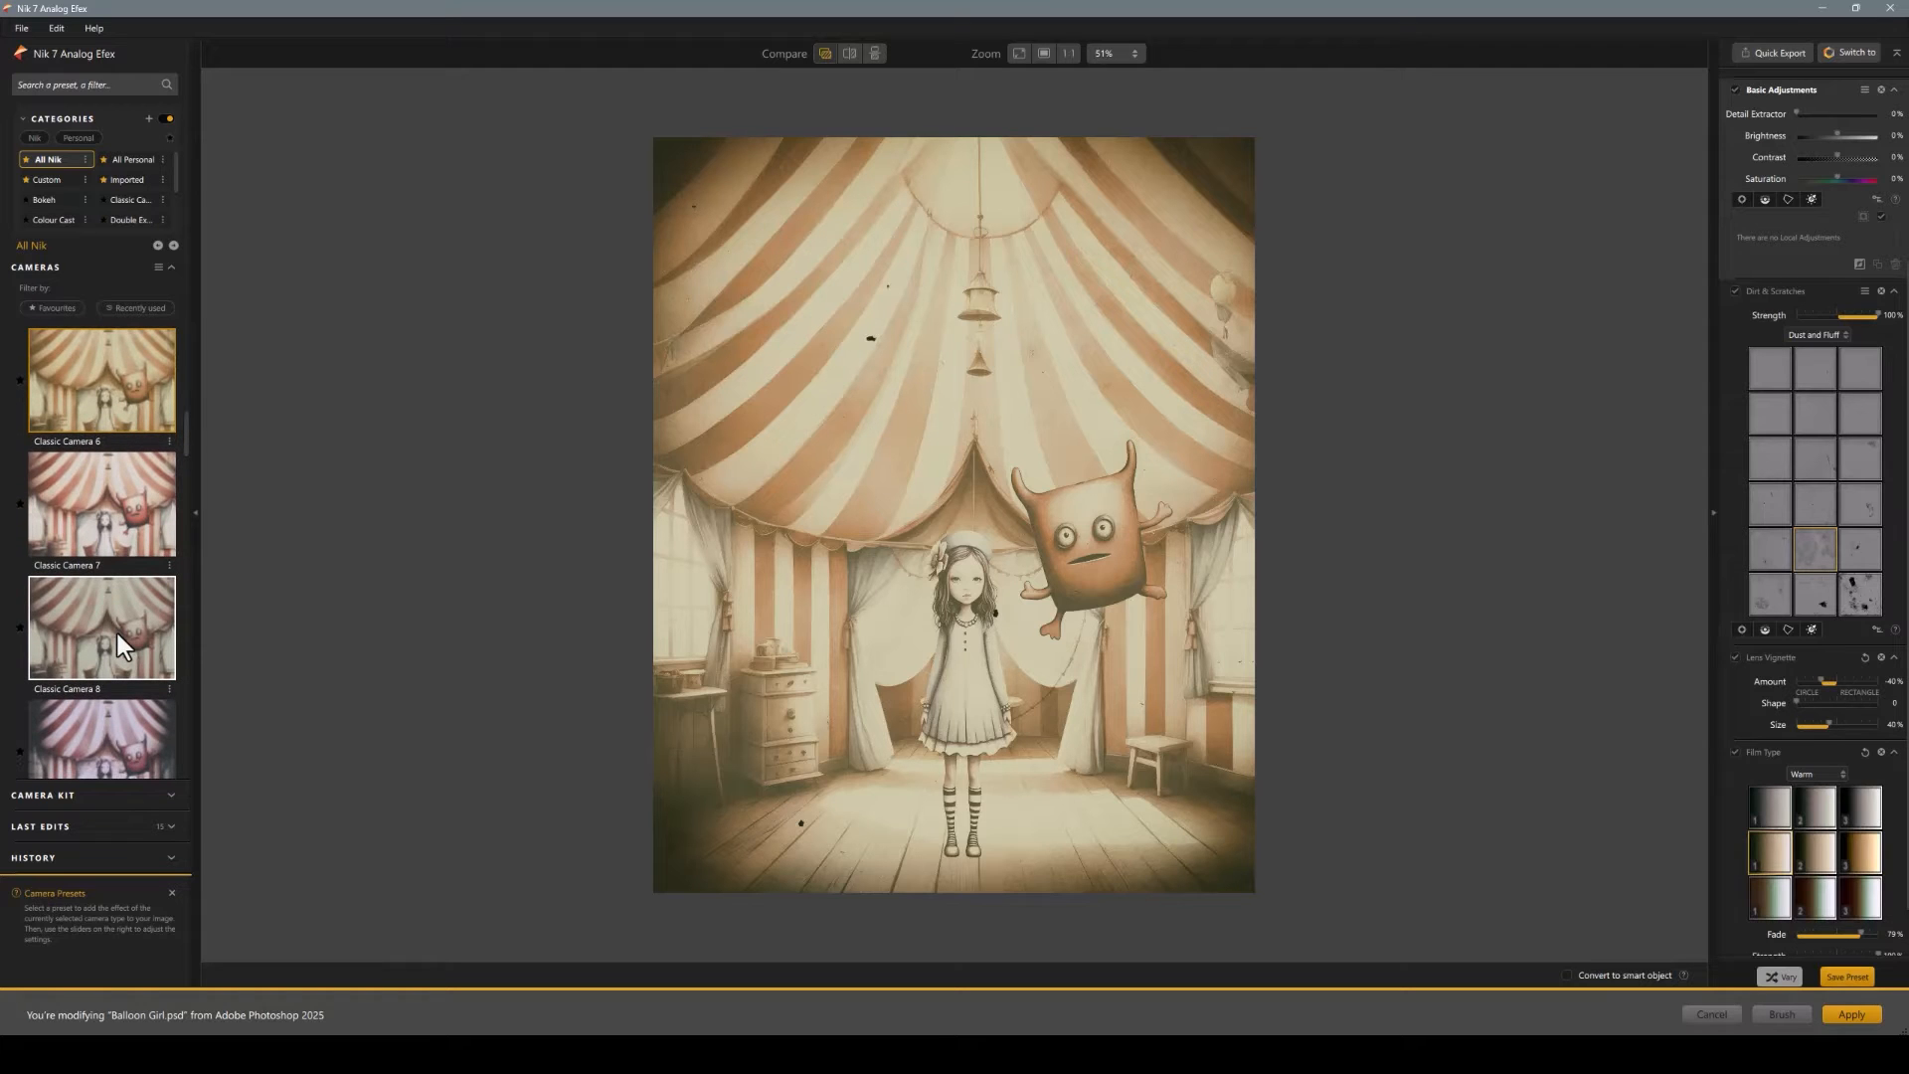
left_click(117, 640)
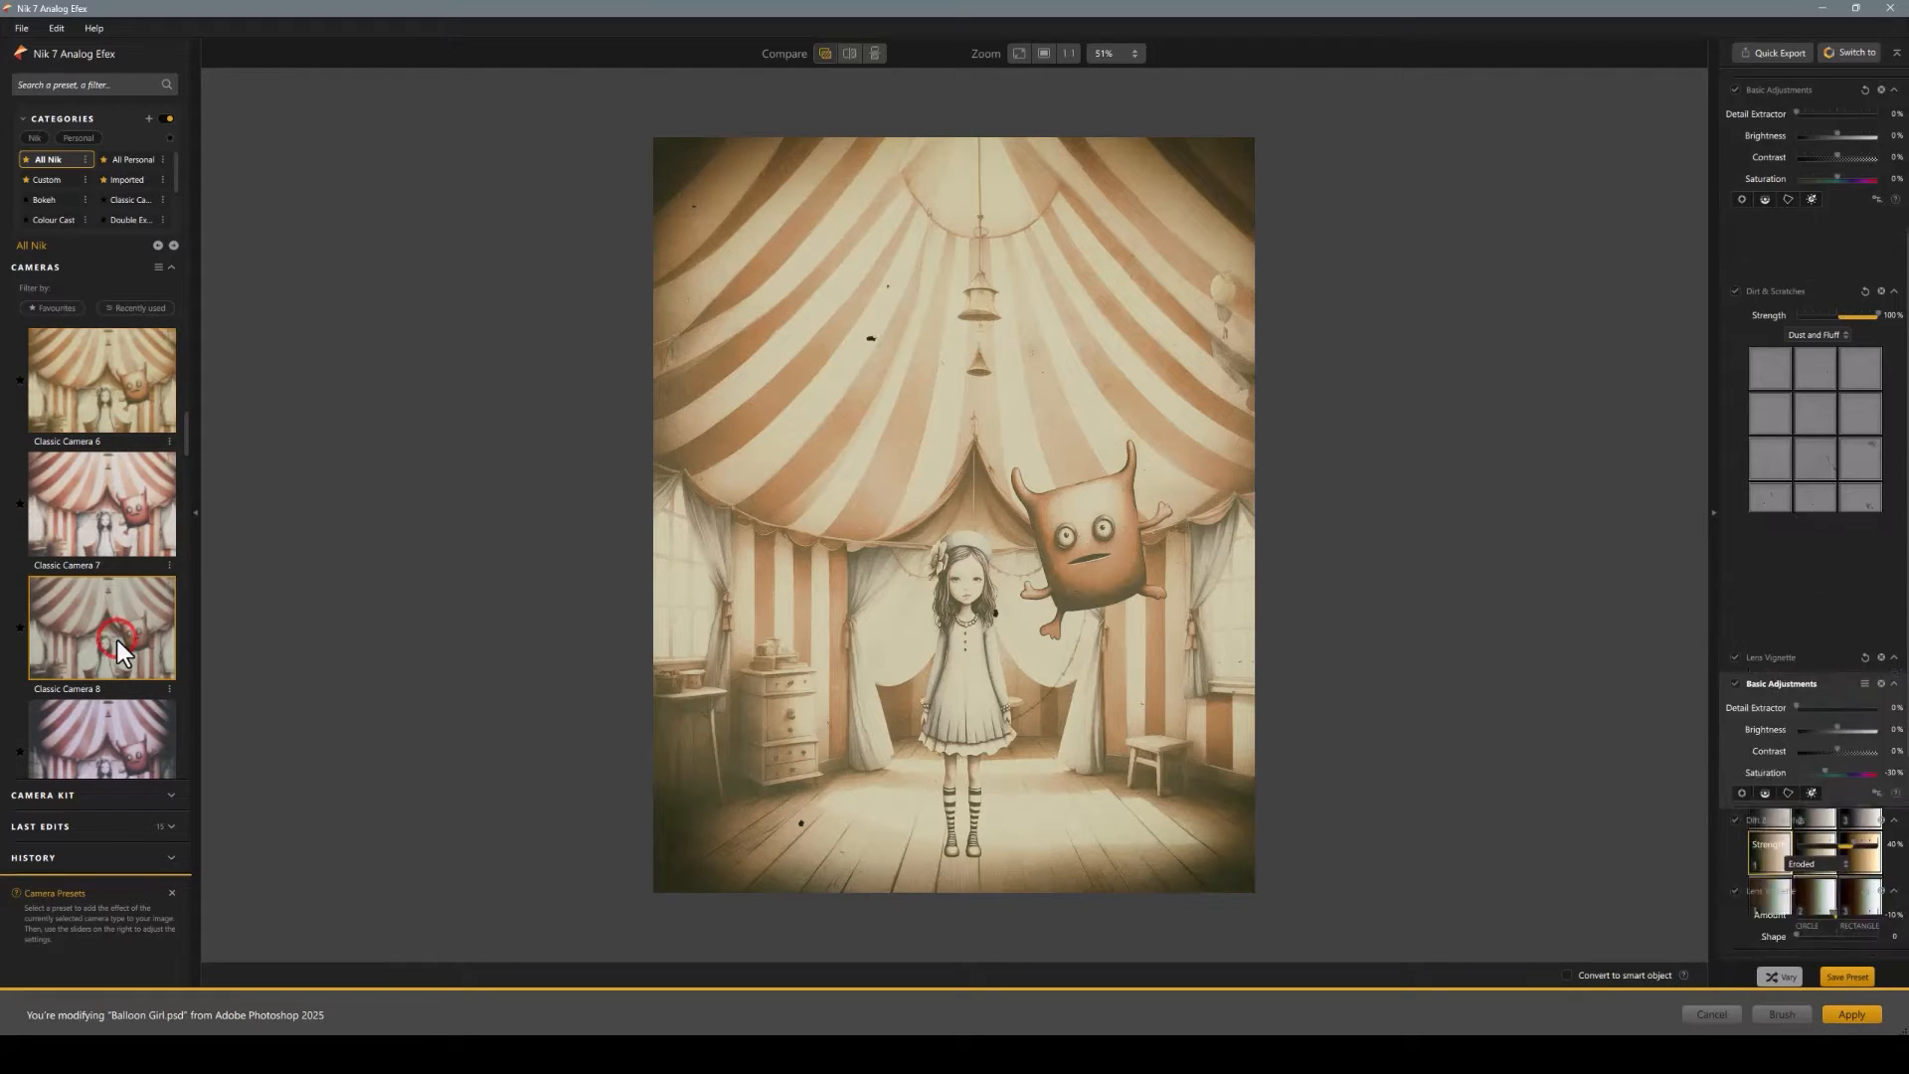
scroll(117, 640, "down", 2)
scroll(117, 640, "down", 2)
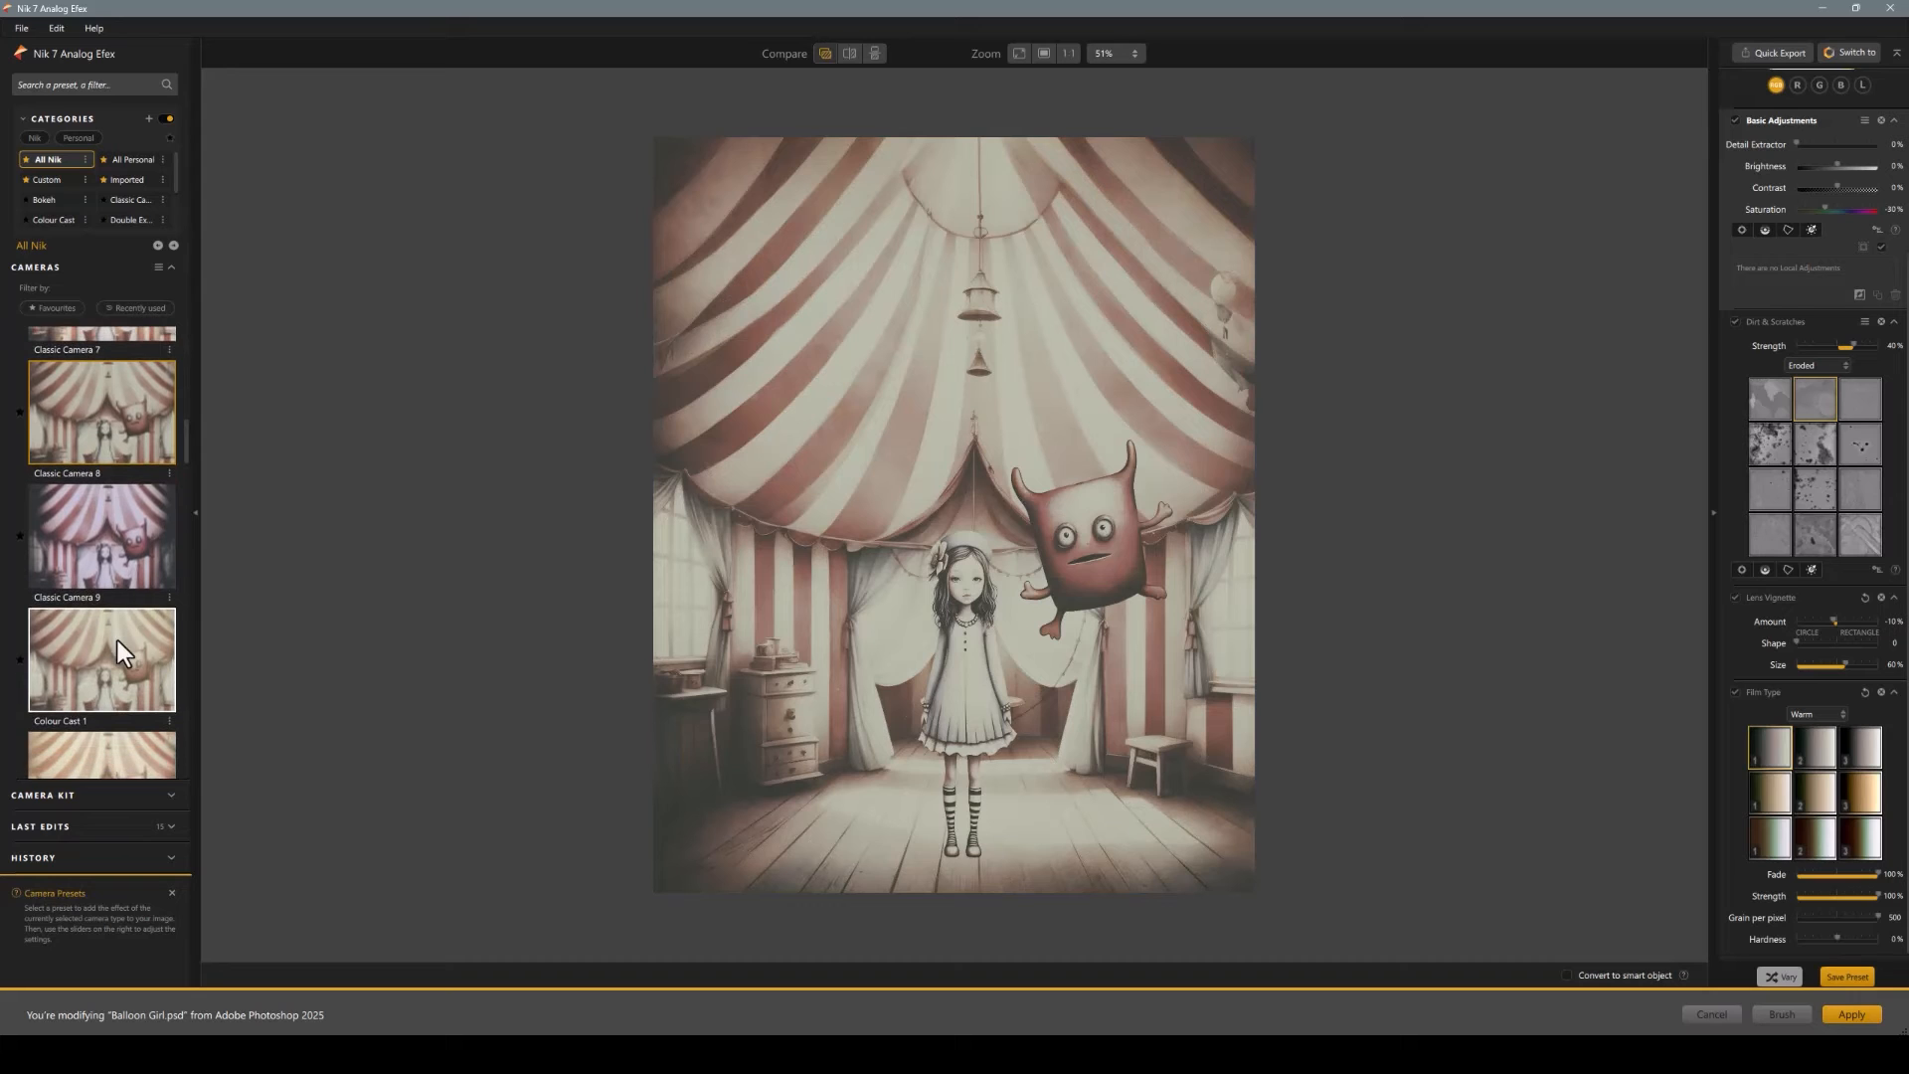
left_click(110, 671)
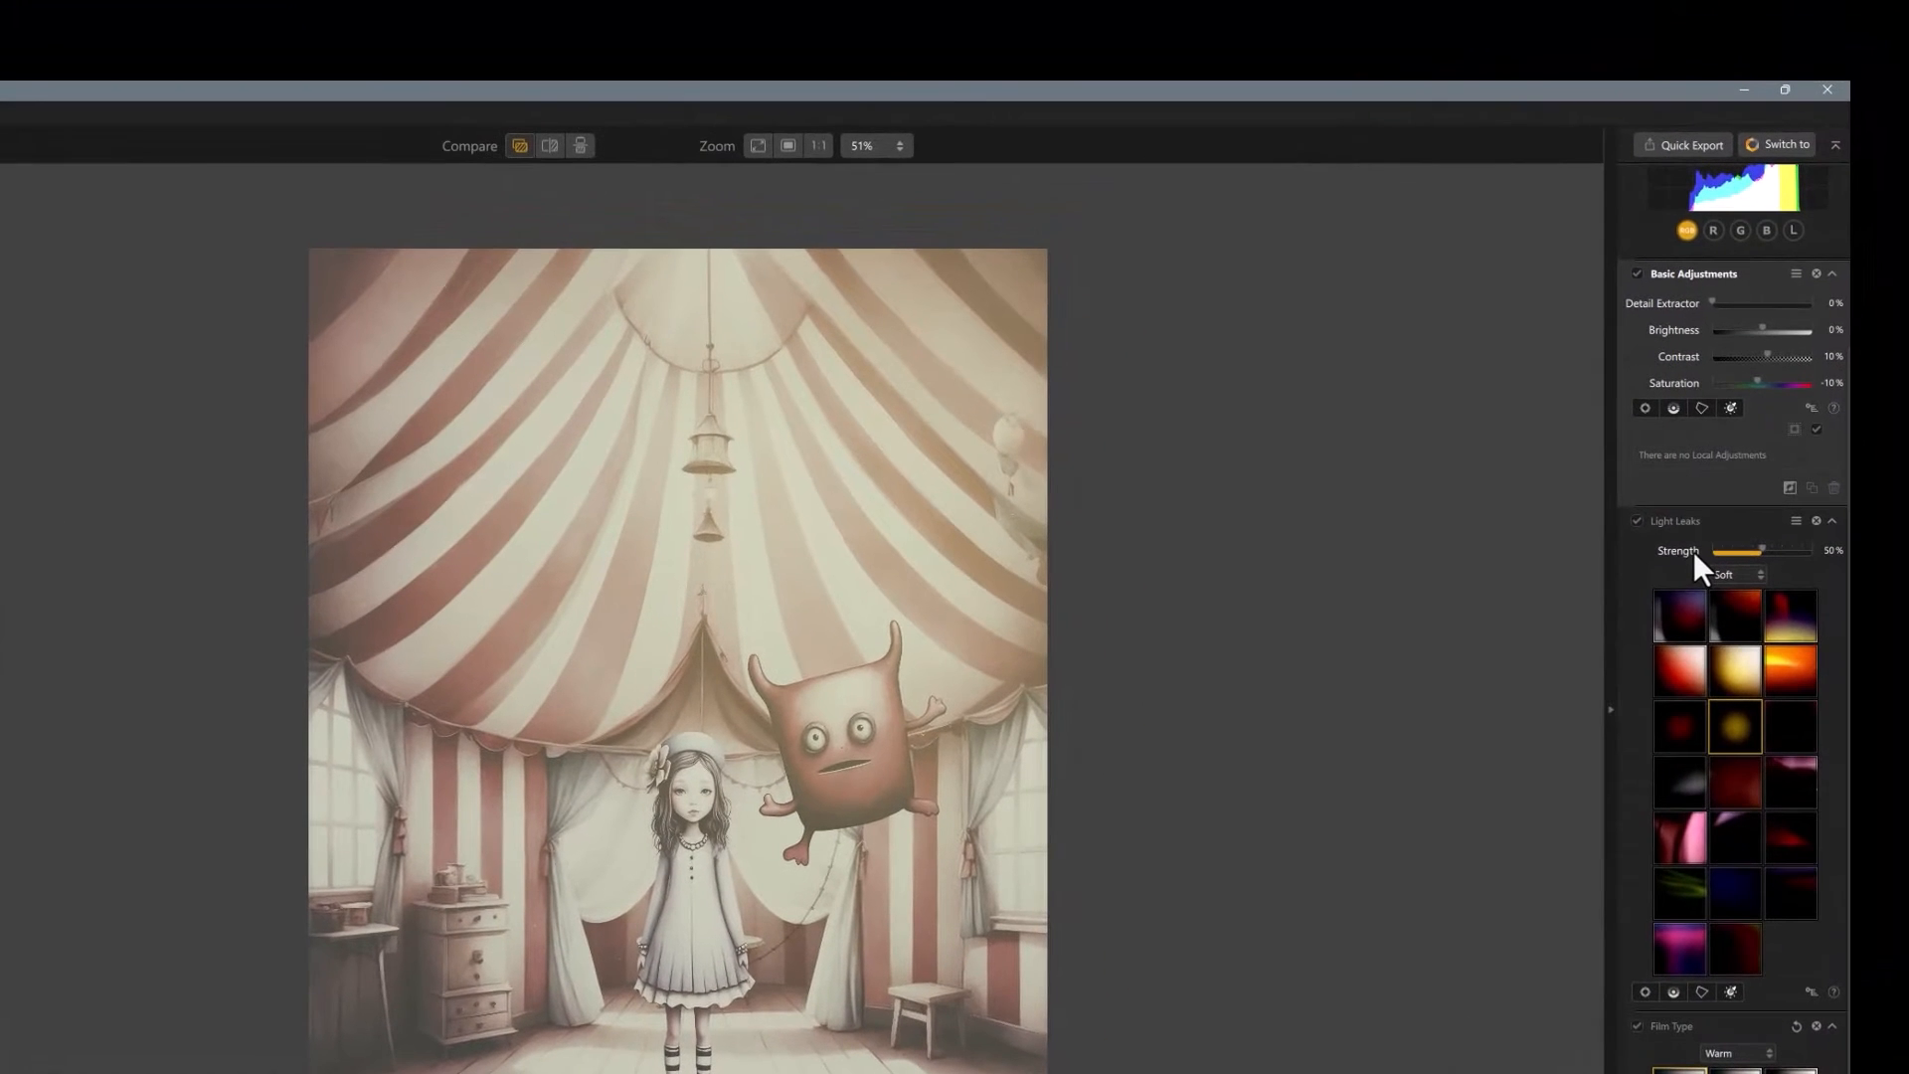
- Review the Light Leaks and Film Type settings of the Colour Cast 1 preset and cancel the filter
scroll(1685, 702, "down", 2)
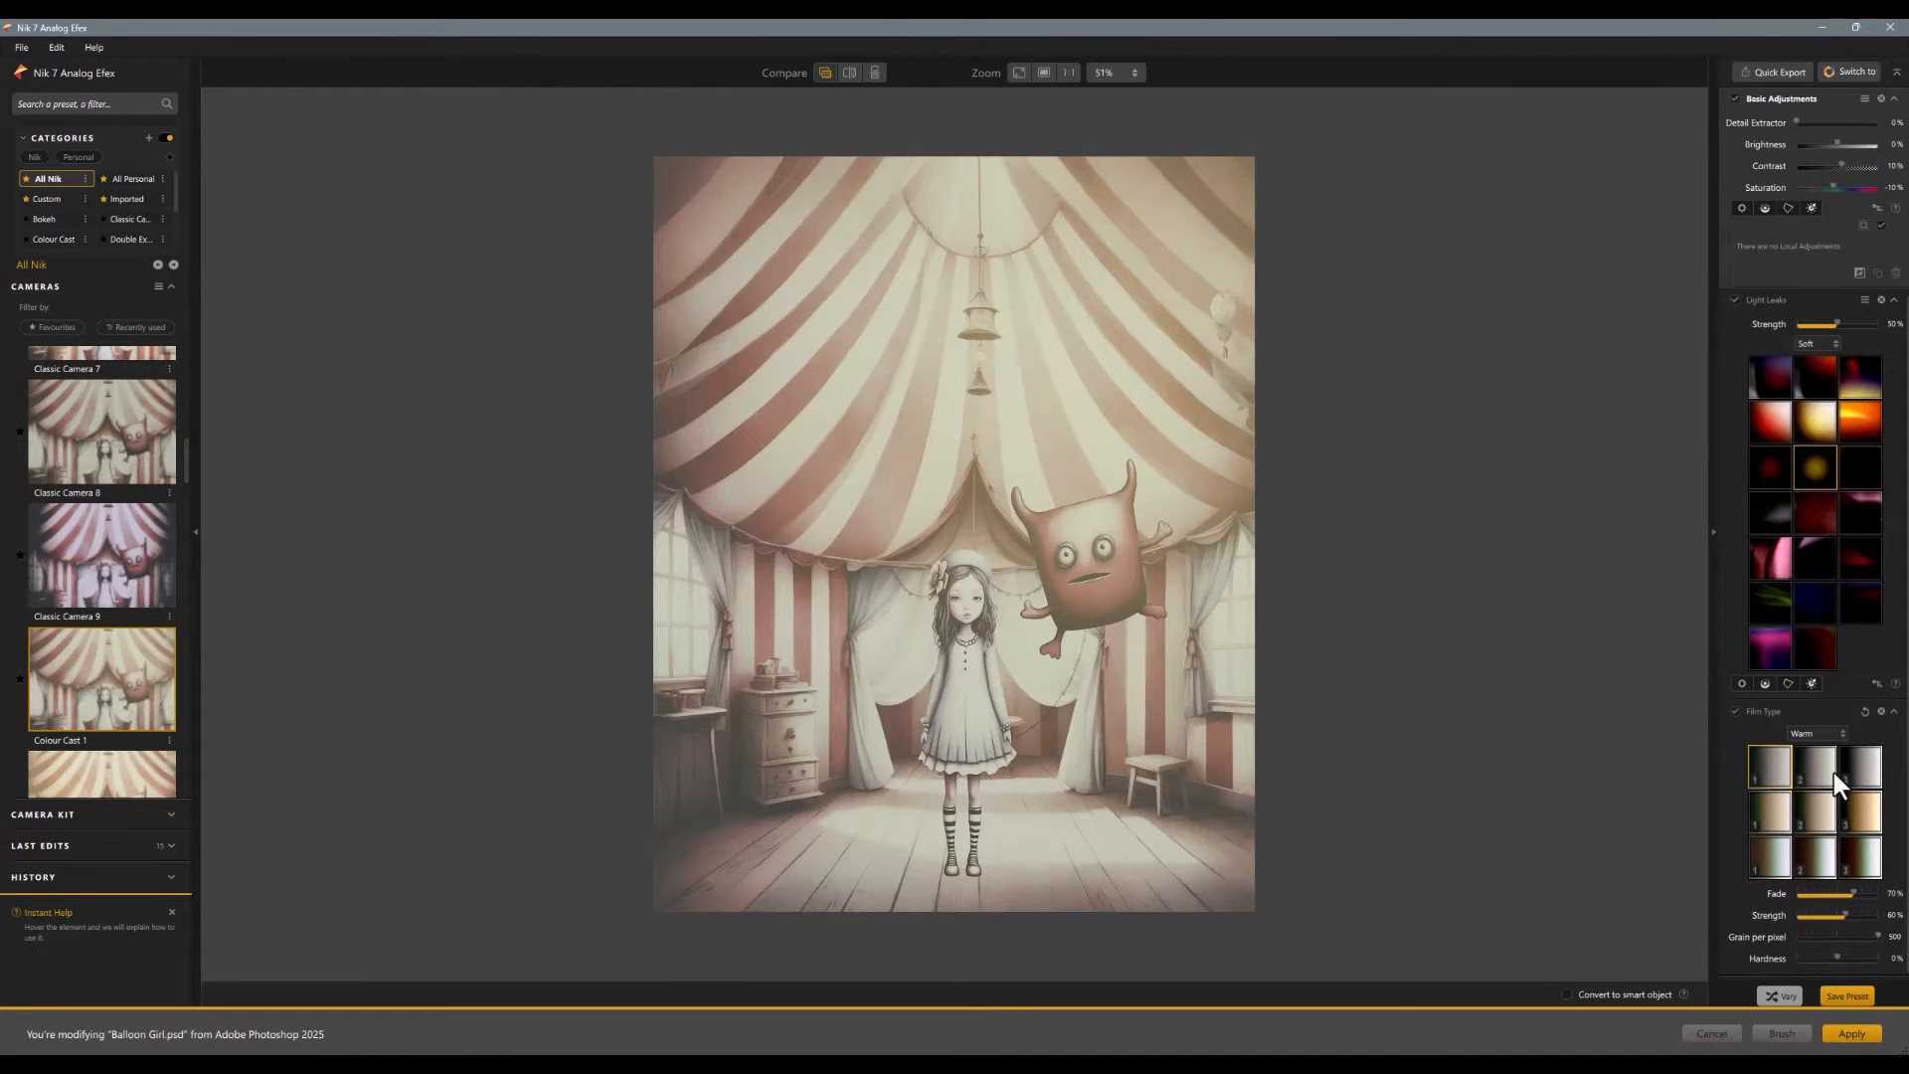
scroll(1833, 773, "up", 3)
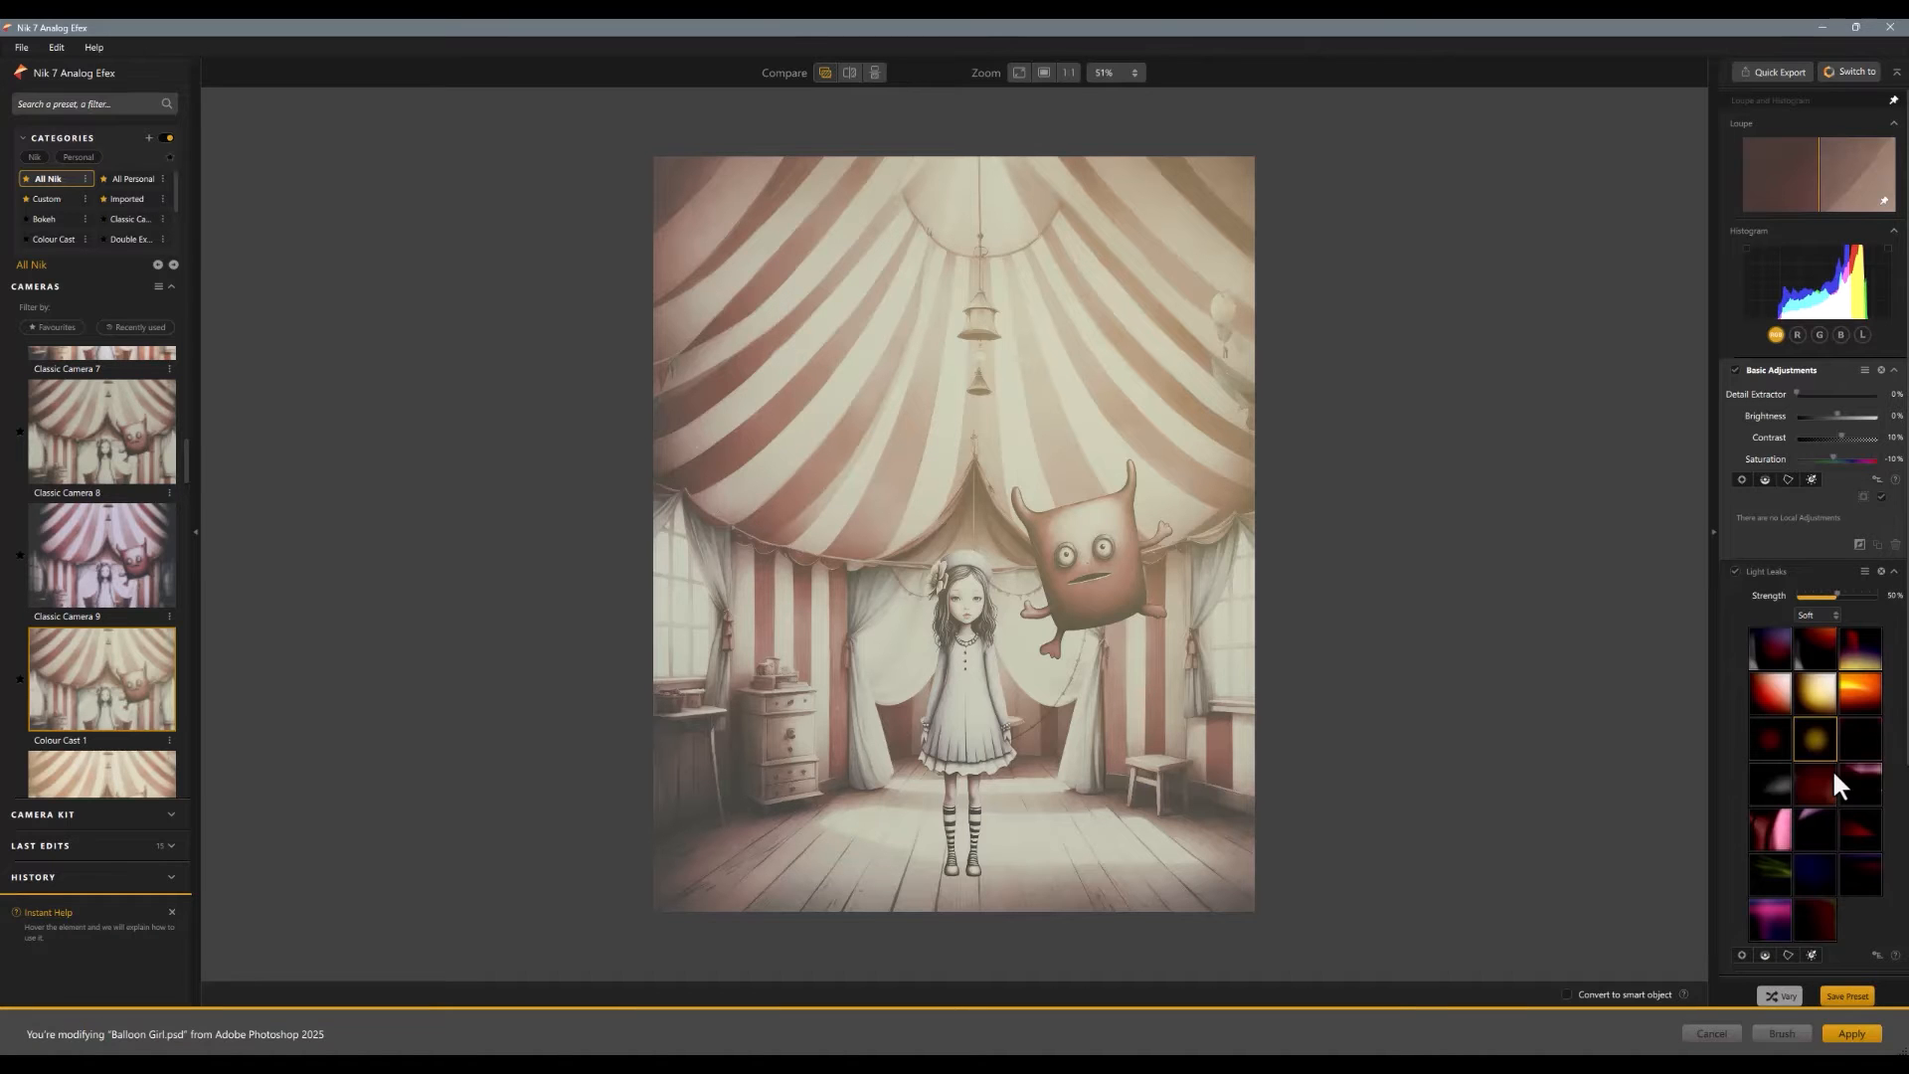
left_click(1710, 1030)
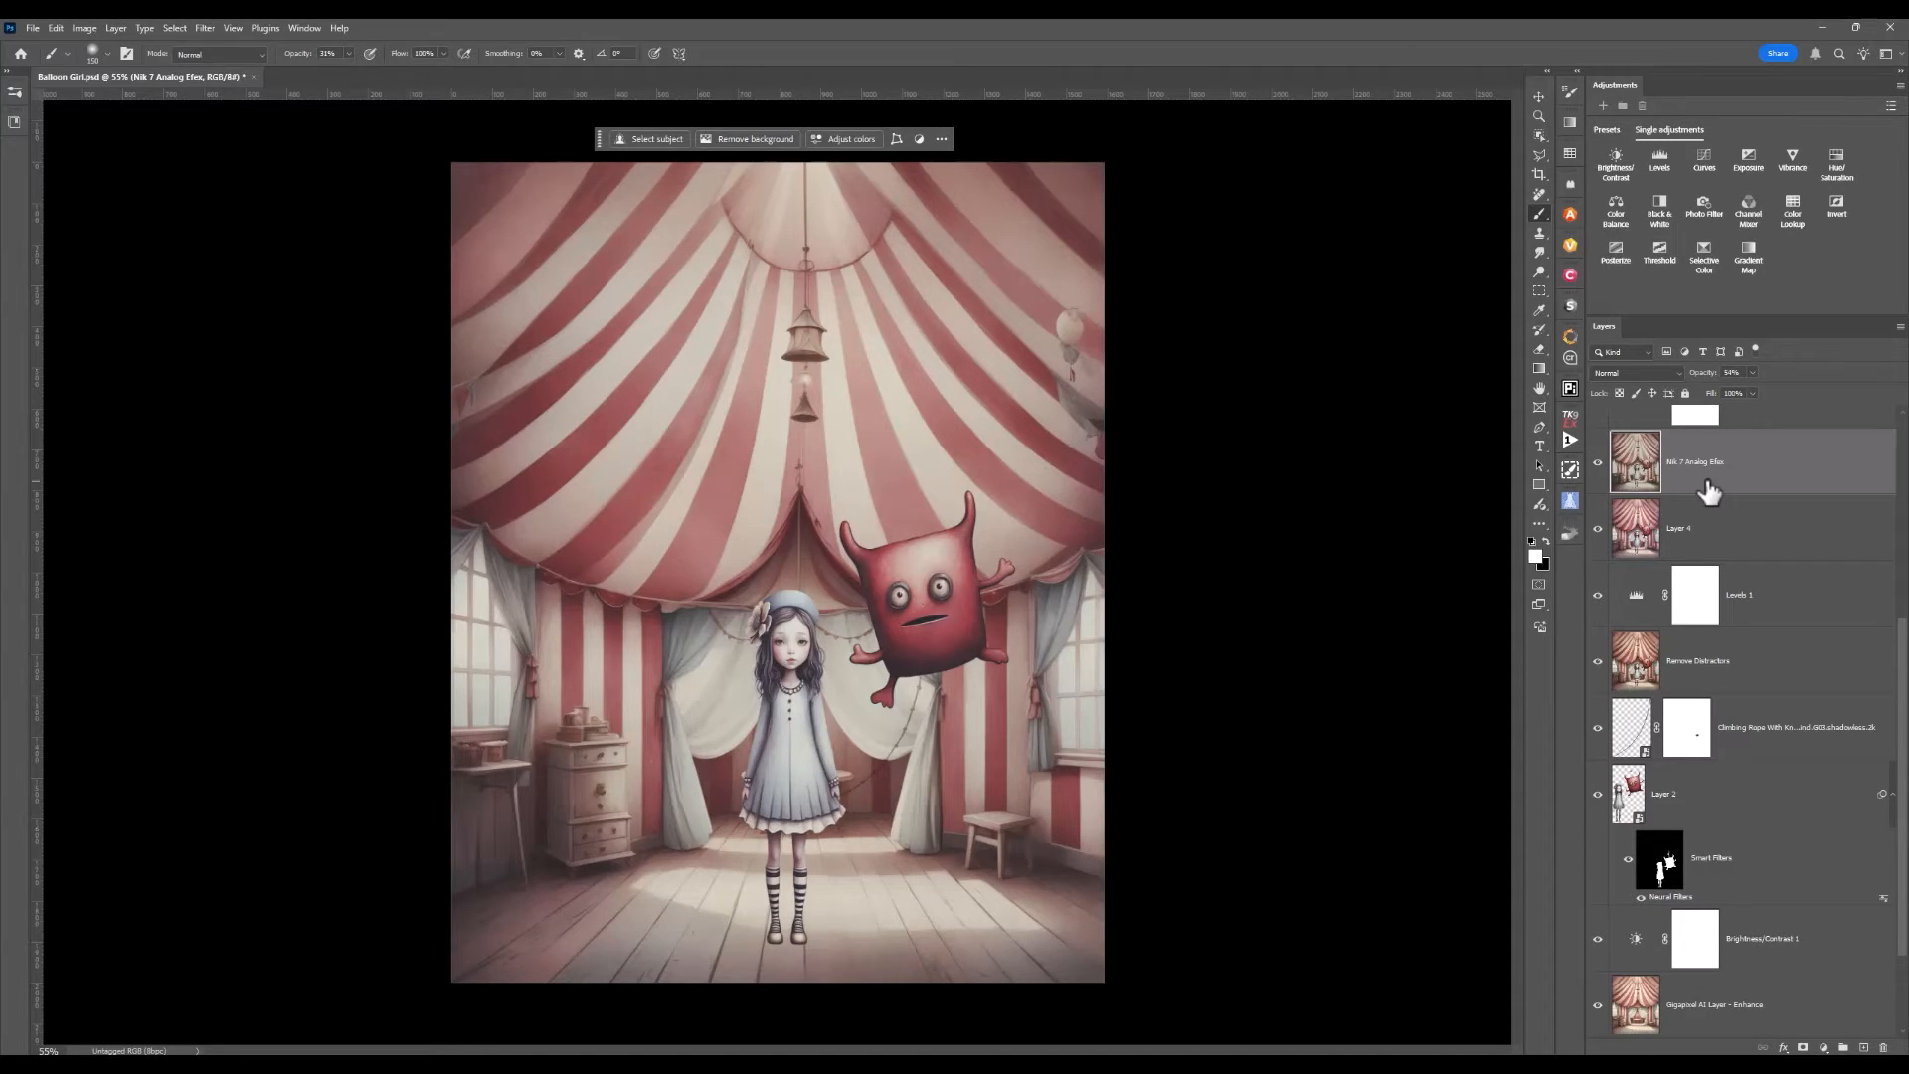
- Turn on the Color Lookup adjustment layer directly above the Nik 7 Analog Efex layer
scroll(1745, 497, "up", 2)
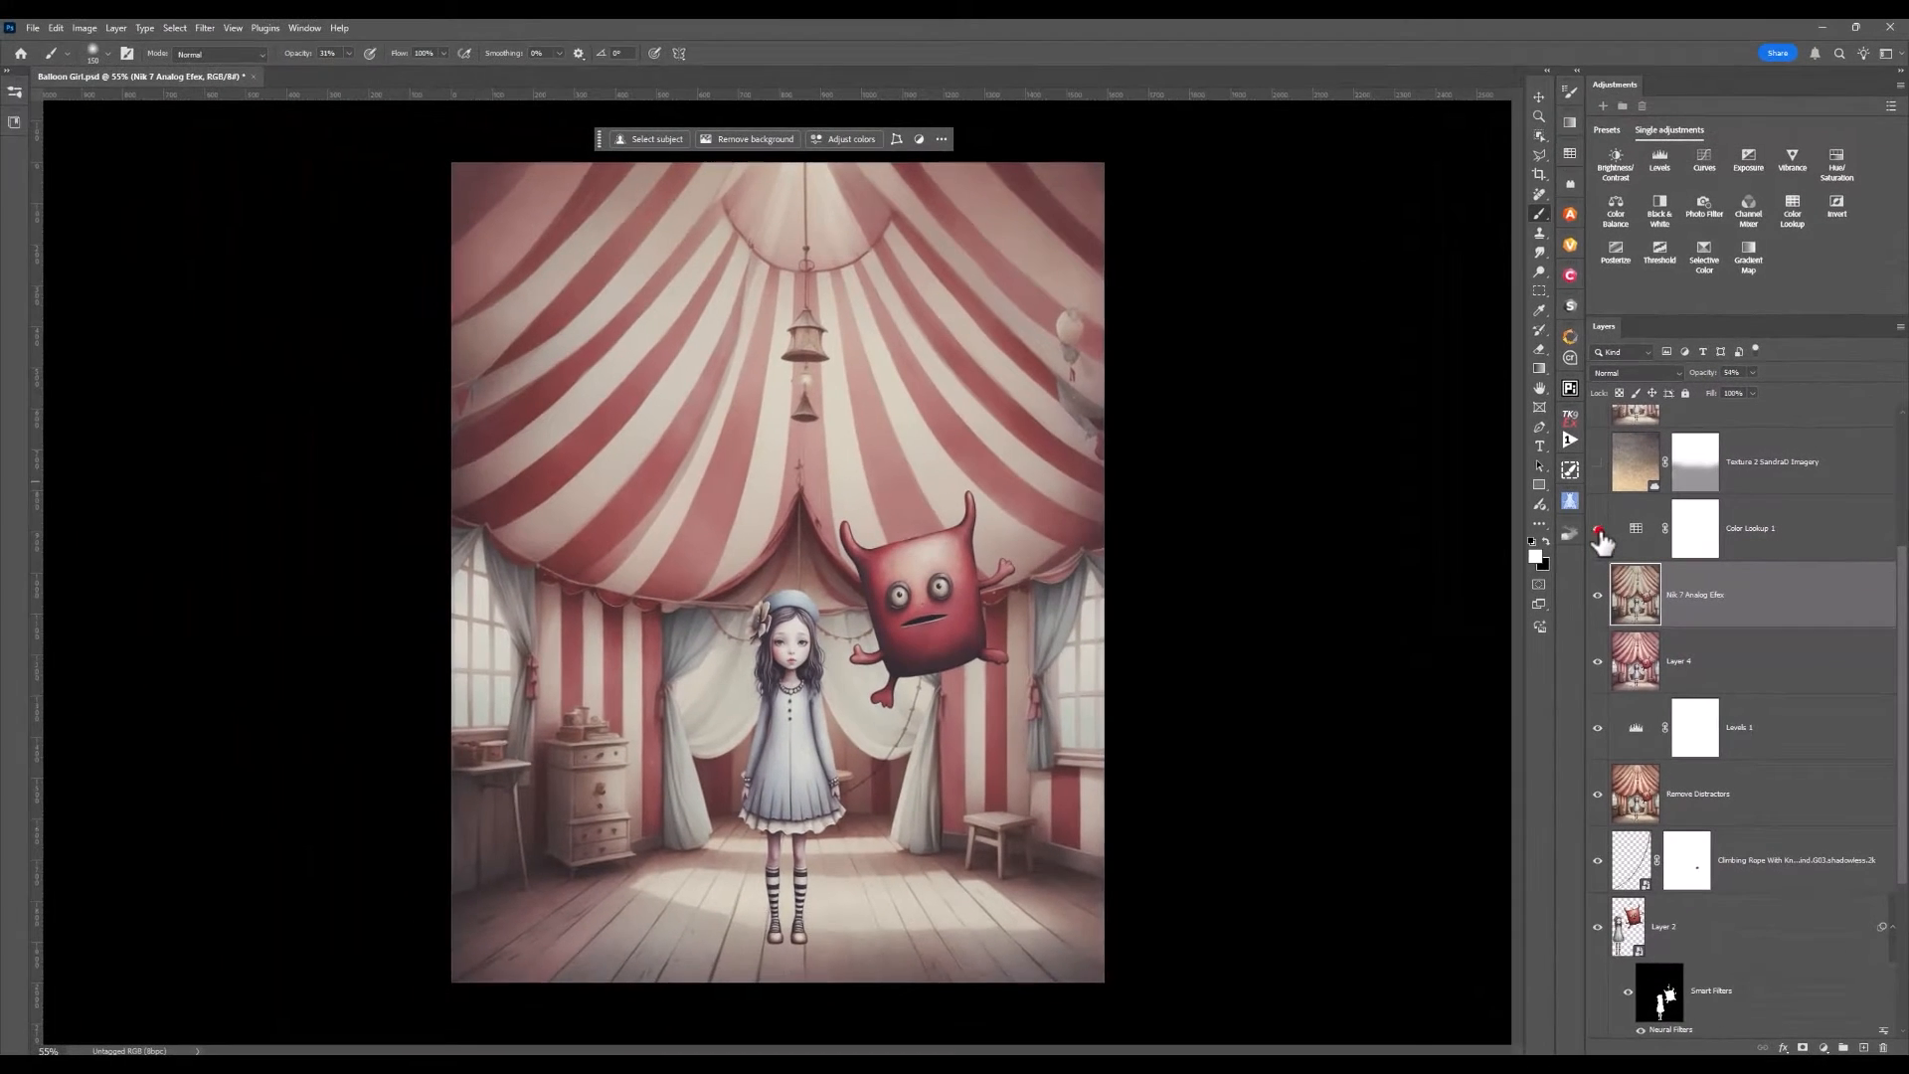
left_click(1449, 527)
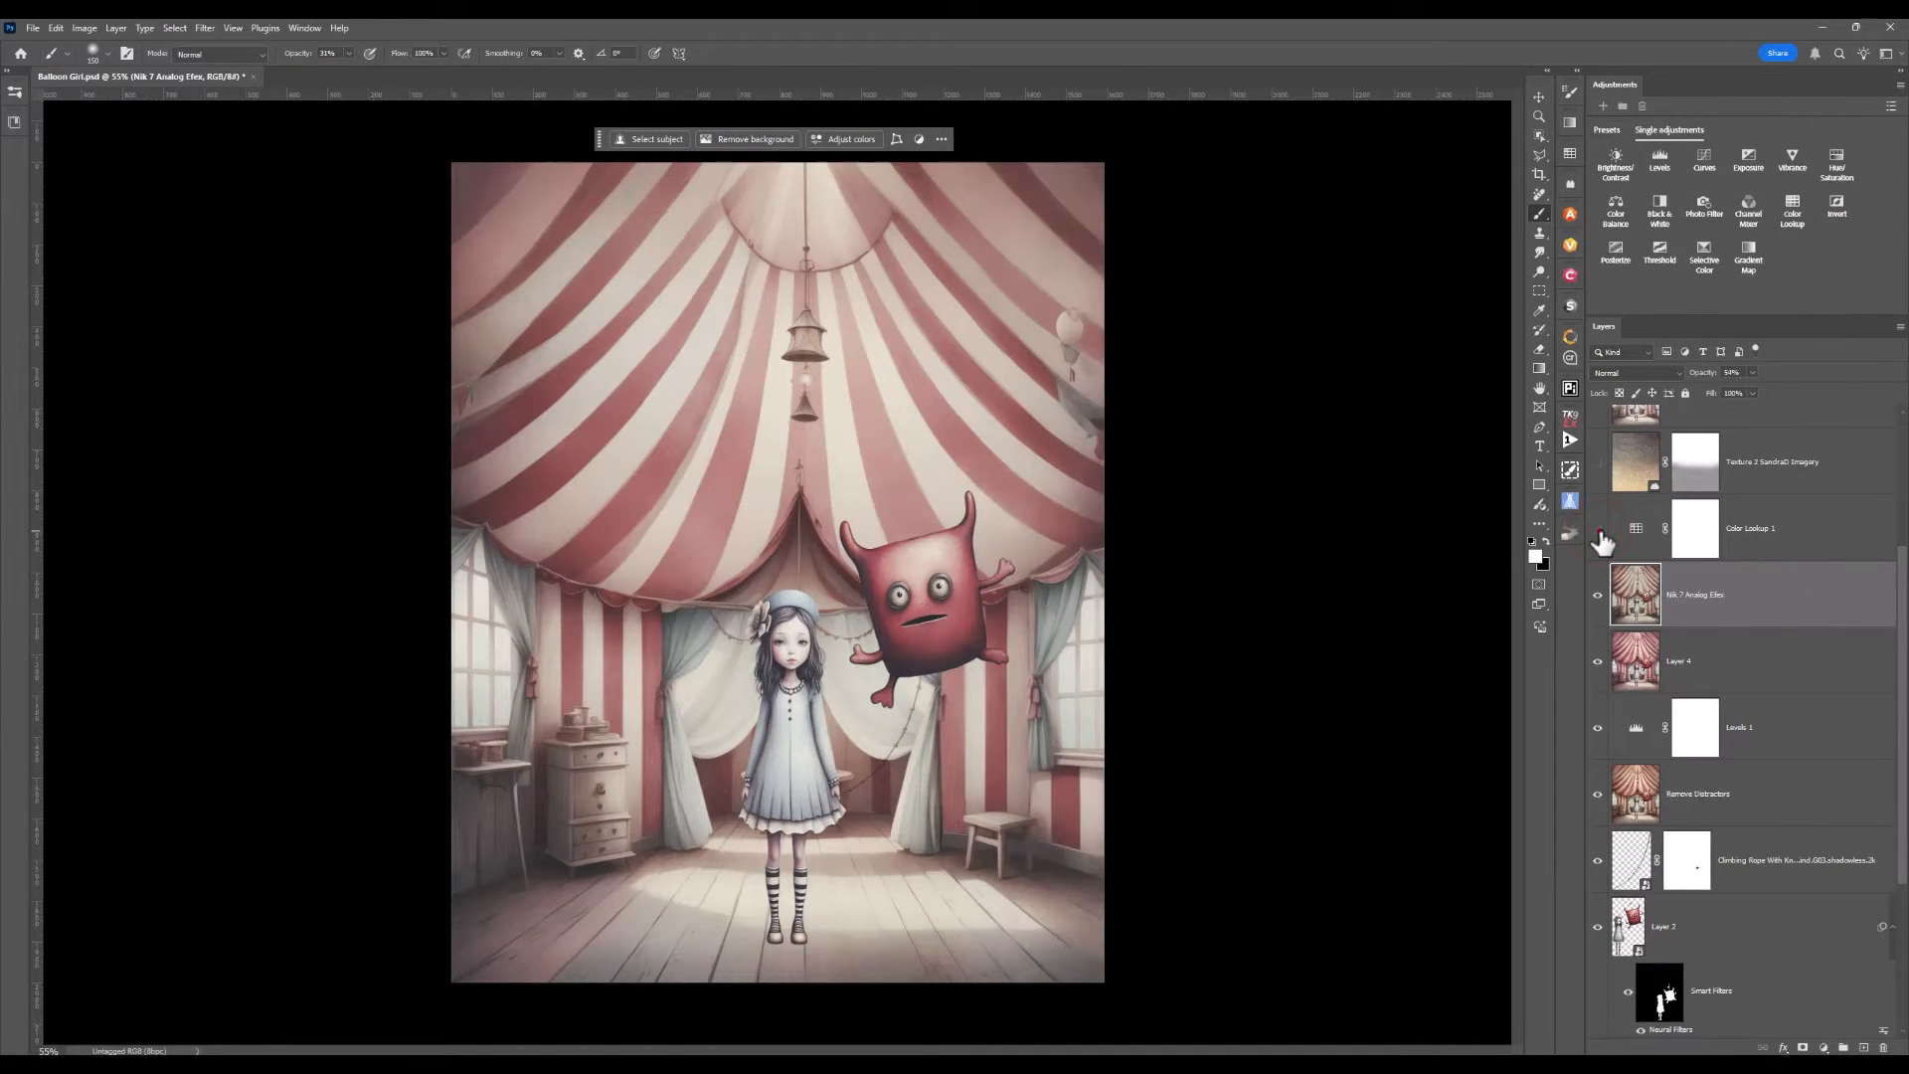
- Compare the image with and without the Color Lookup adjustment, review its 3D LUT file settings, and close them
left_click(1600, 533)
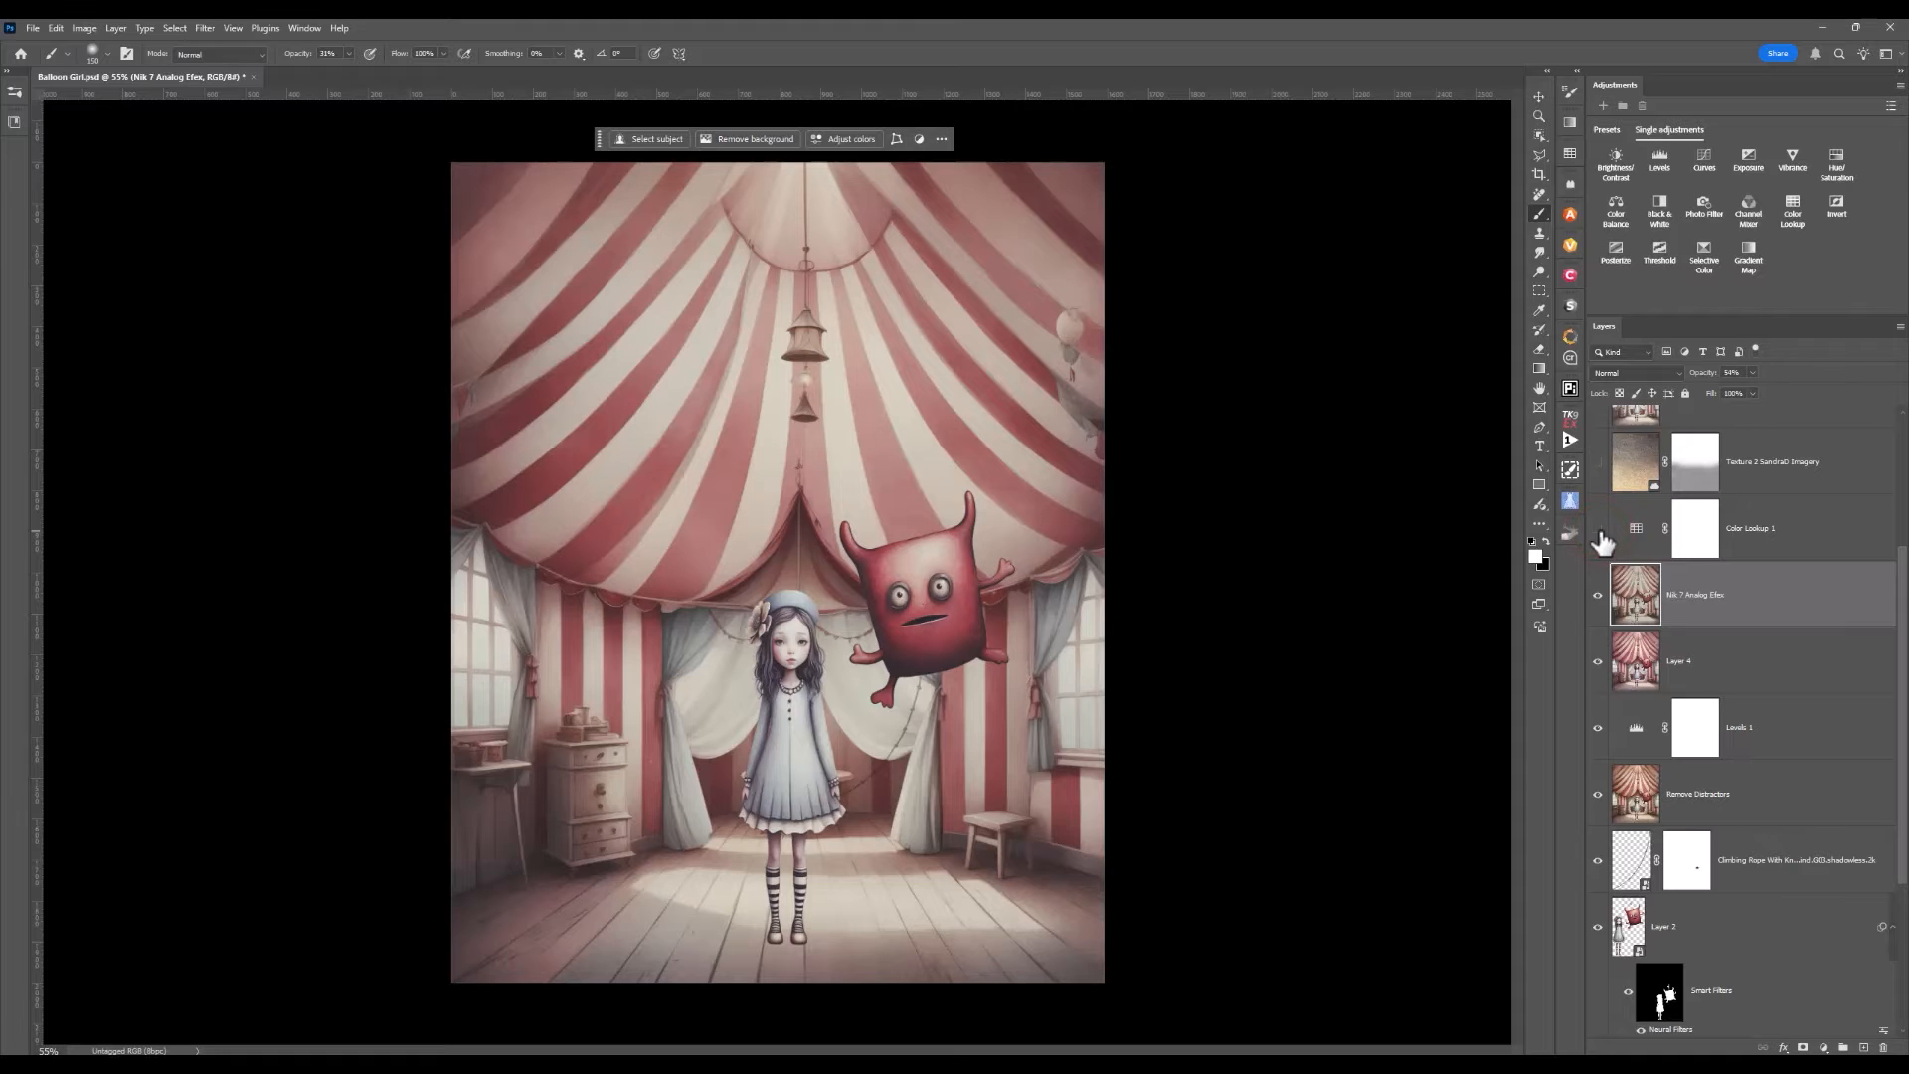
left_click(1599, 533)
left_click(1636, 530)
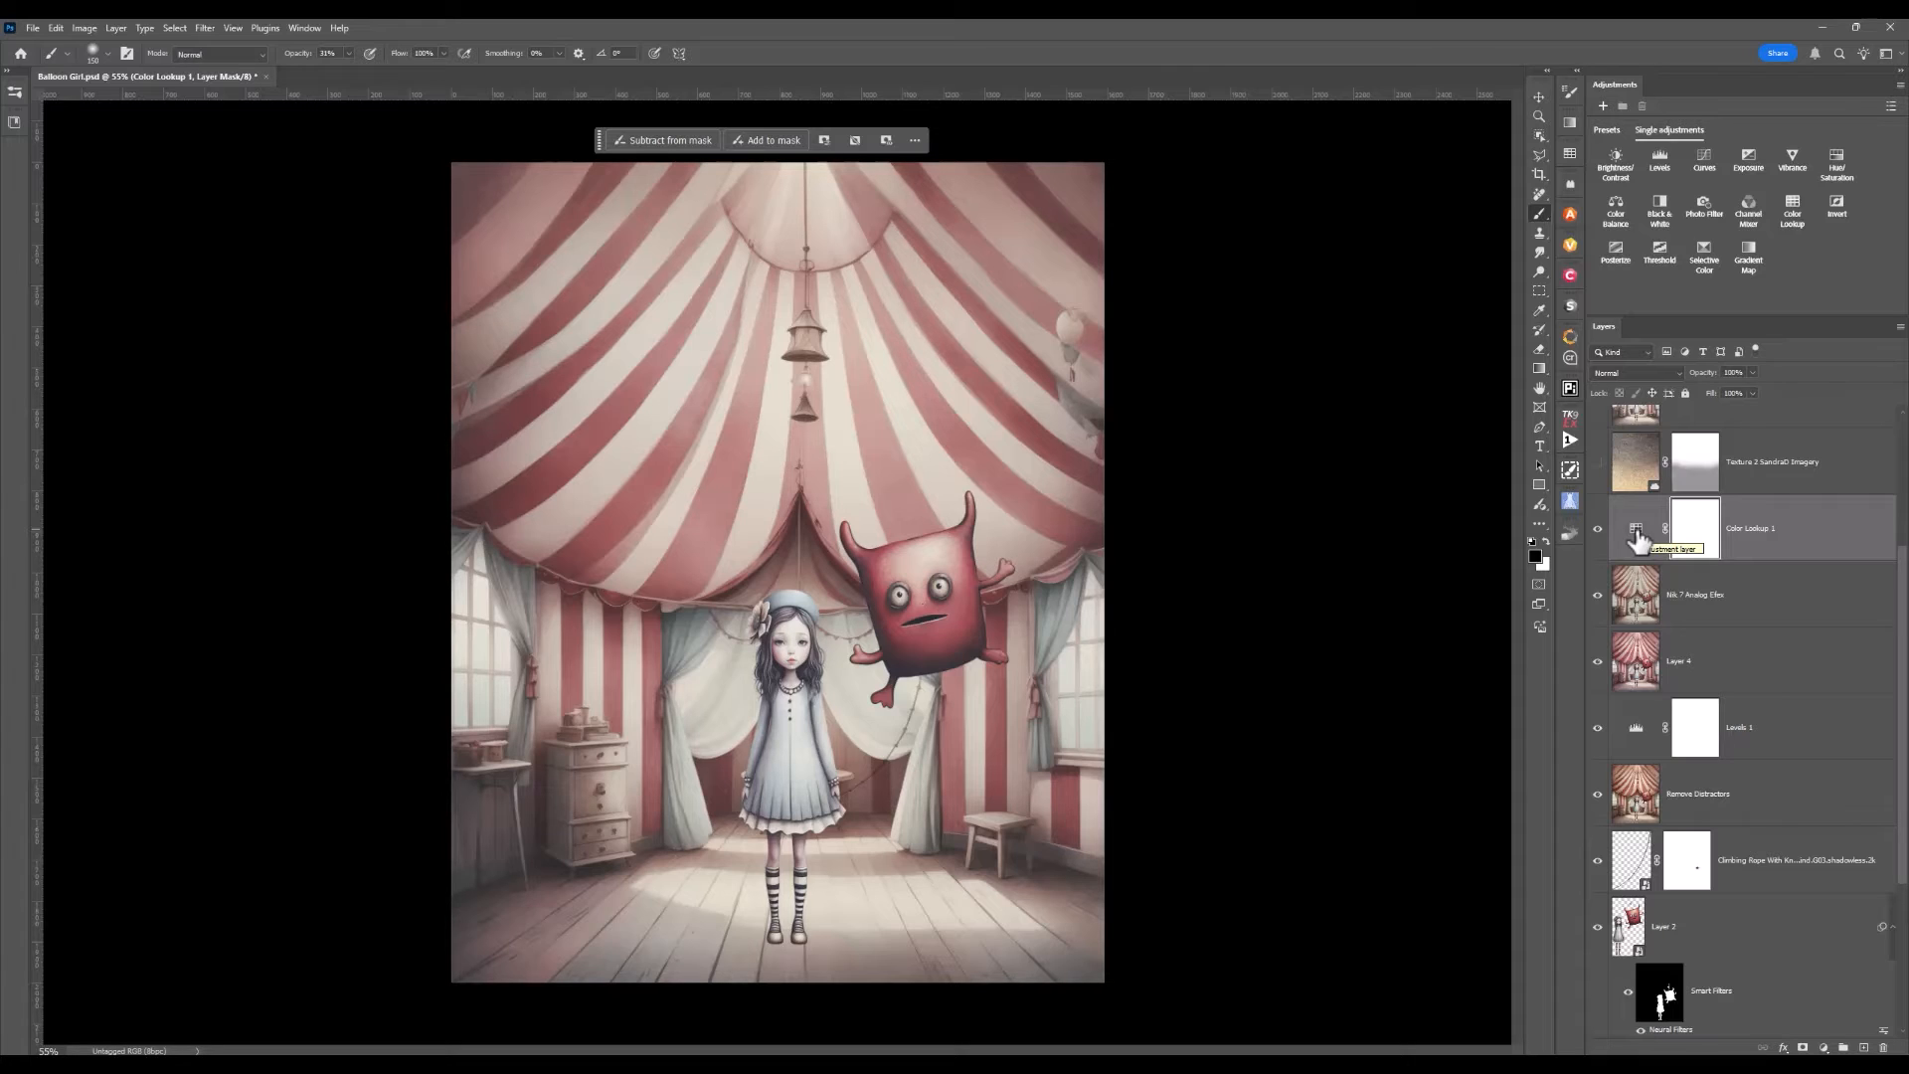
double_click(1636, 530)
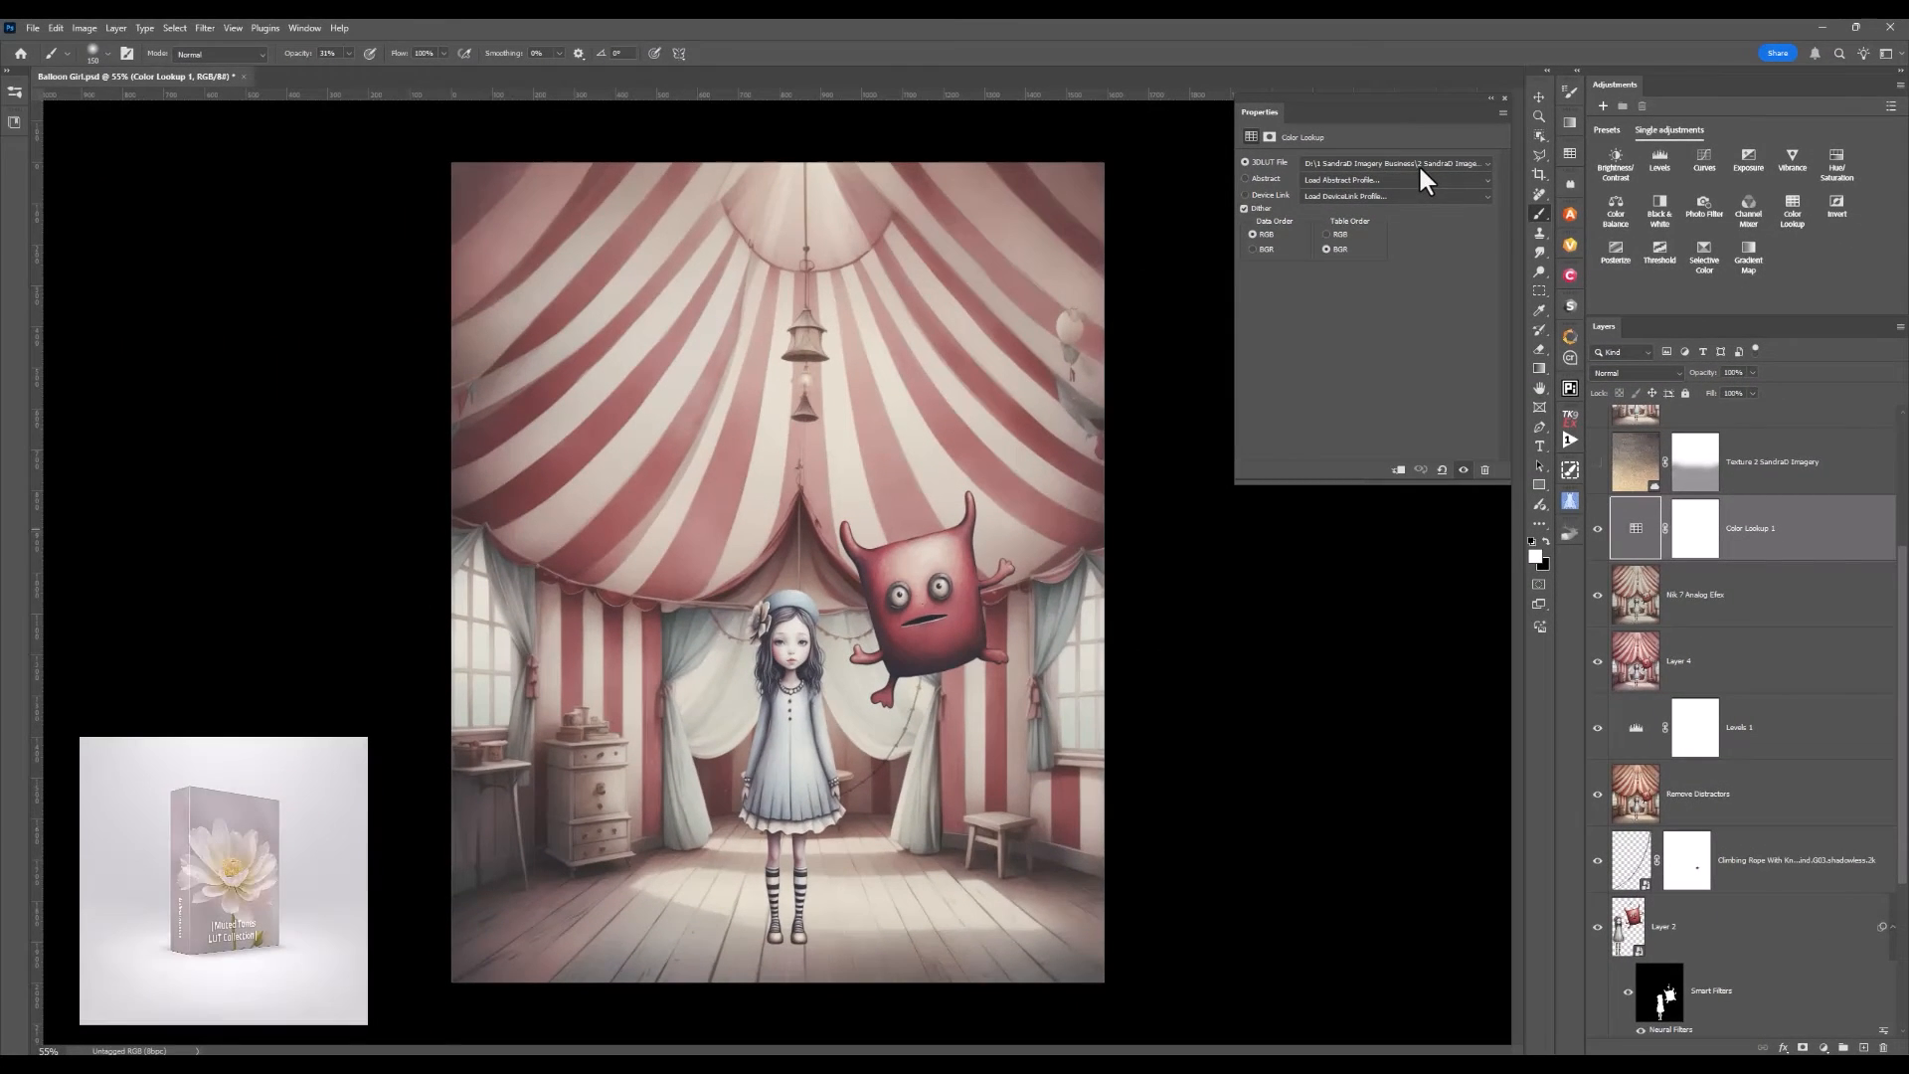
left_click(1503, 99)
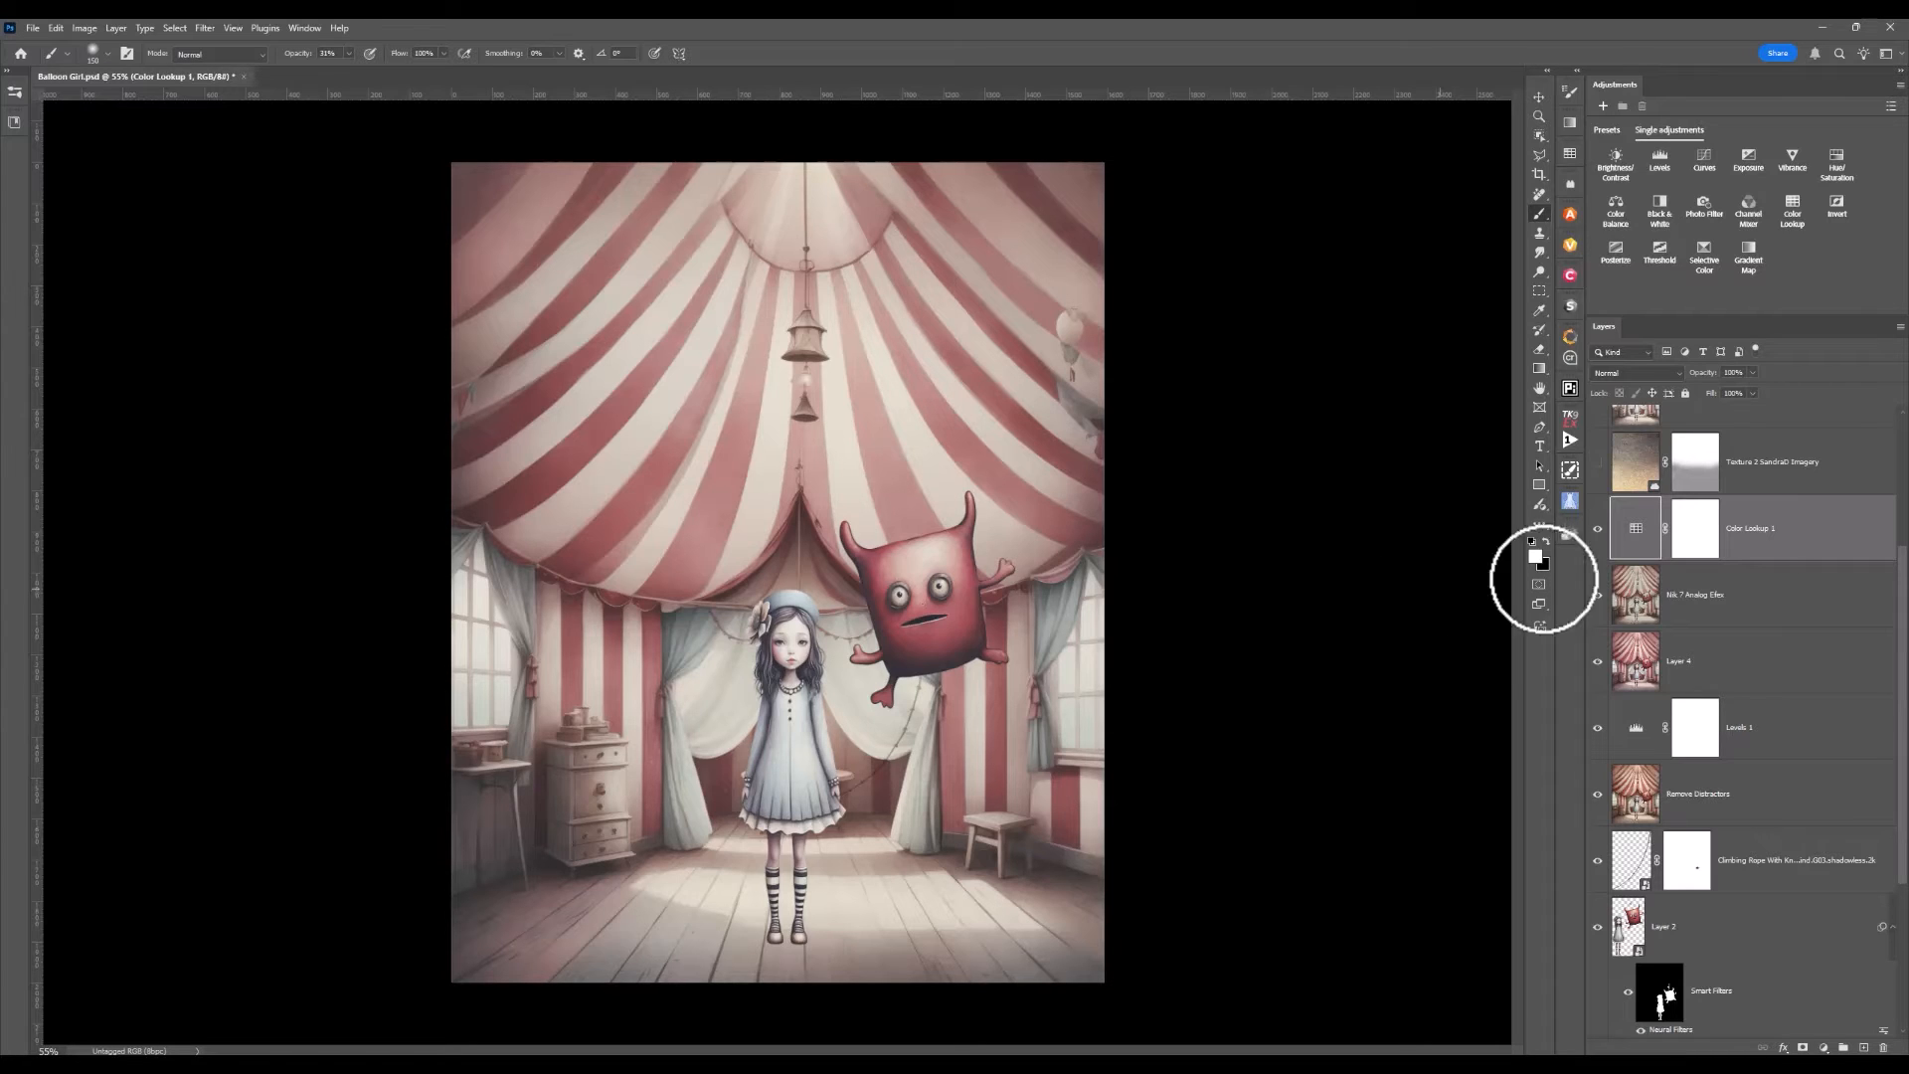
- Turn on the Texture 2 layer directly above Color Lookup 1, comparing the image with and without it
scroll(1785, 557, "up", 1)
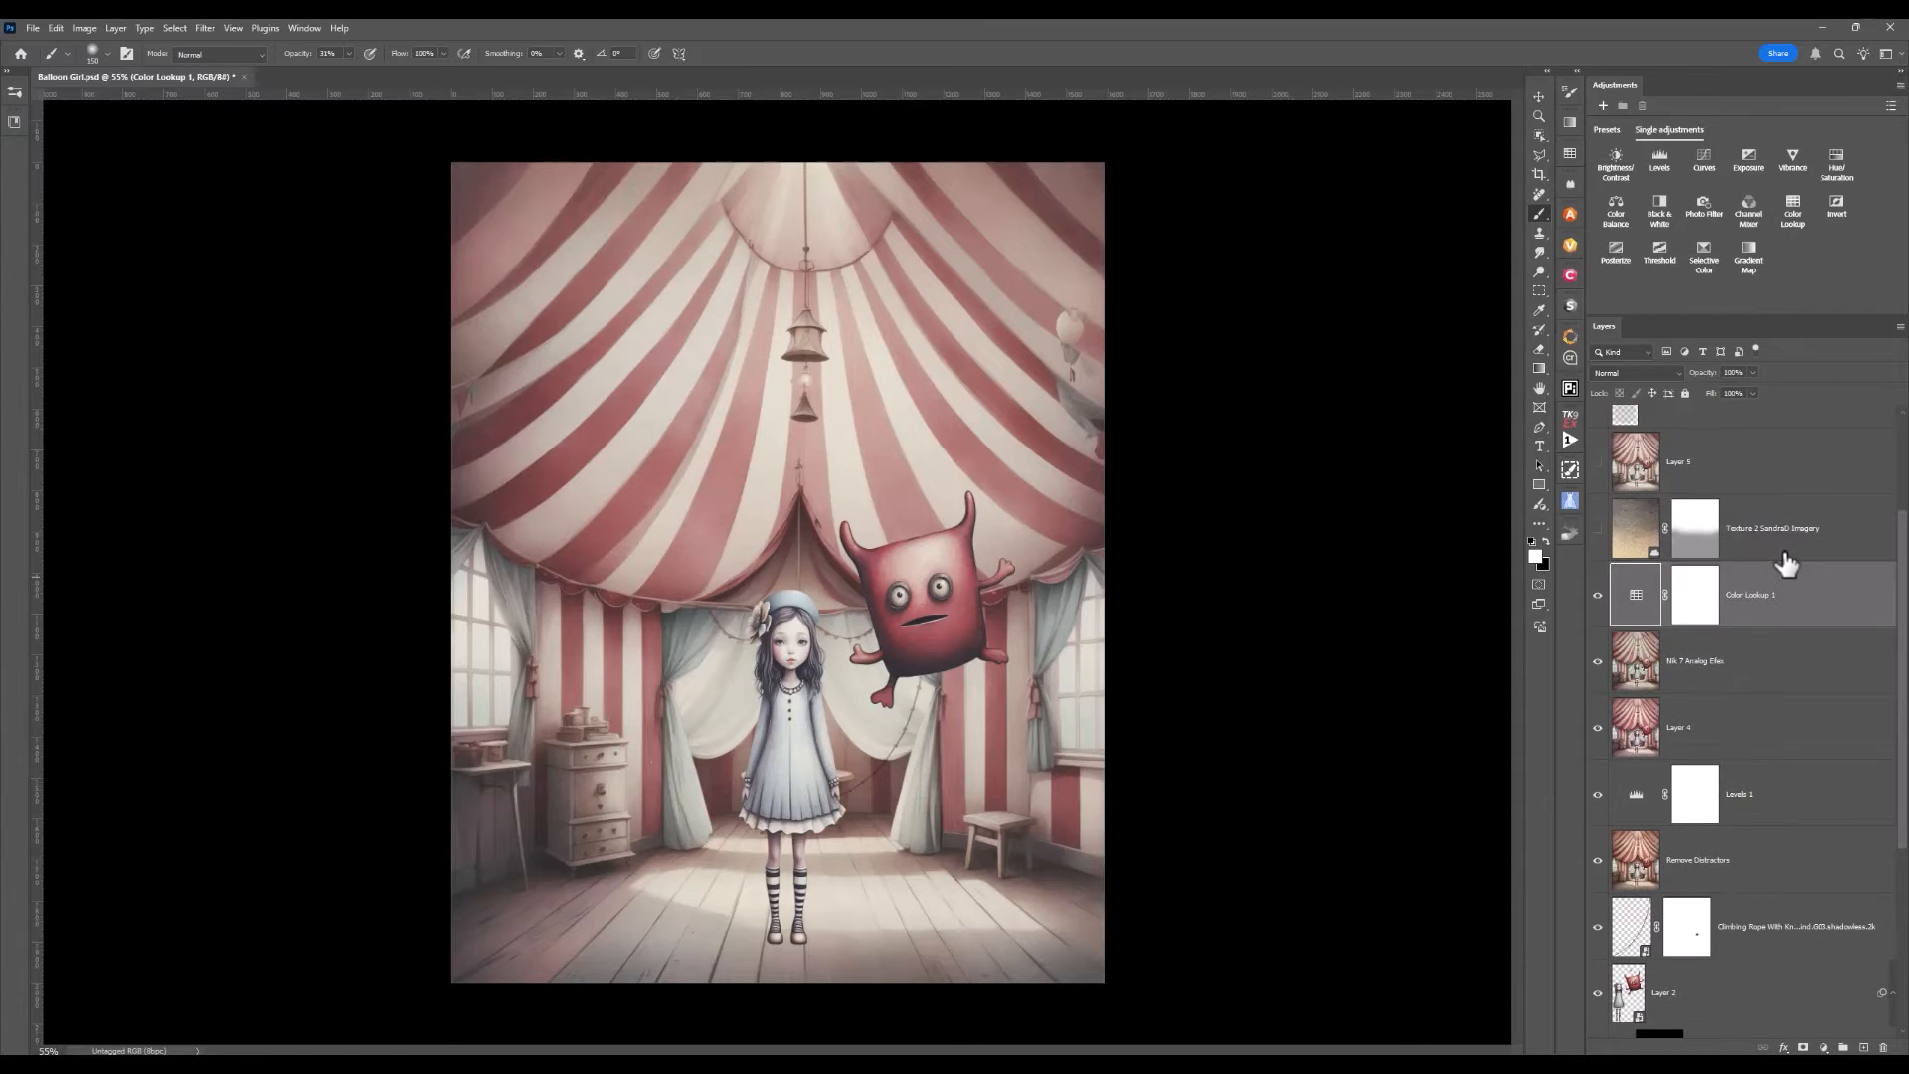
left_click(1599, 530)
left_click(1599, 530)
left_click(1599, 530)
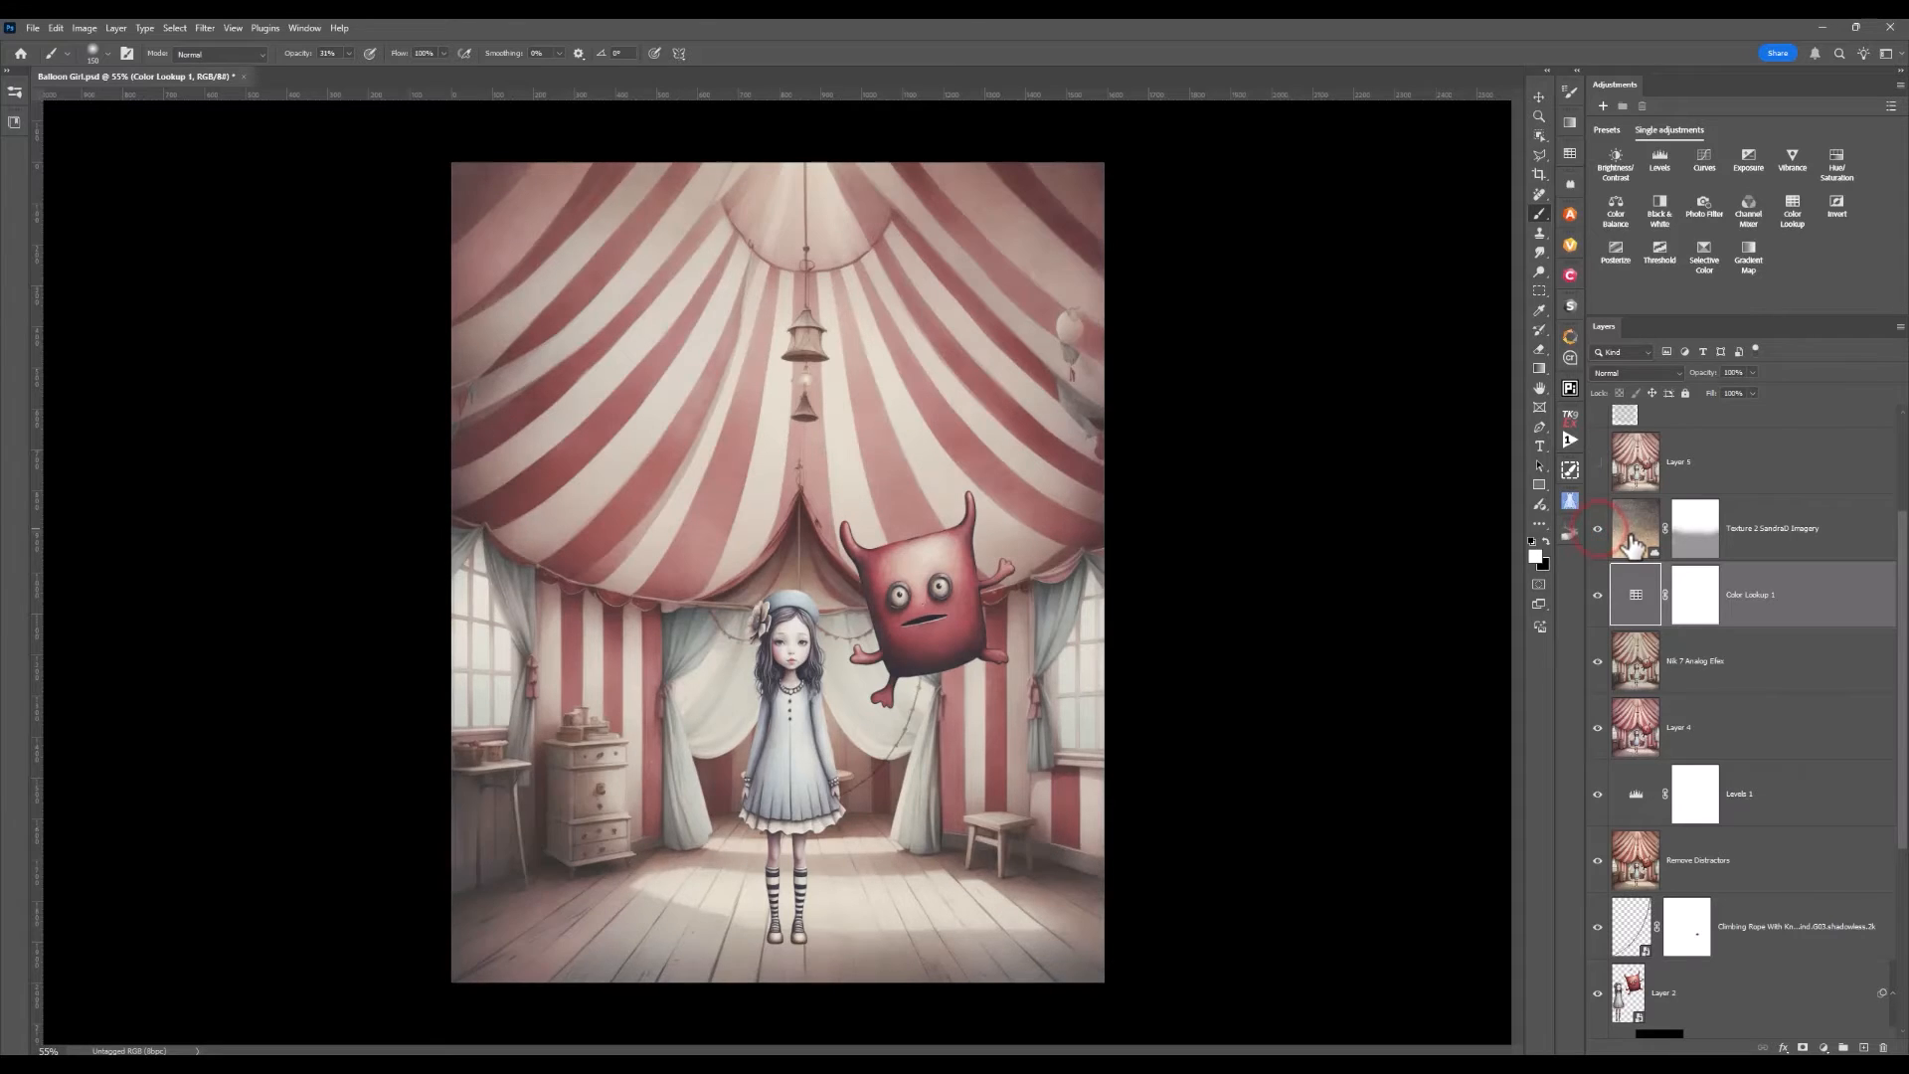
- Preview the Texture 2 layer in Normal blend mode at 100% opacity, and undo both changes
left_click(1630, 538)
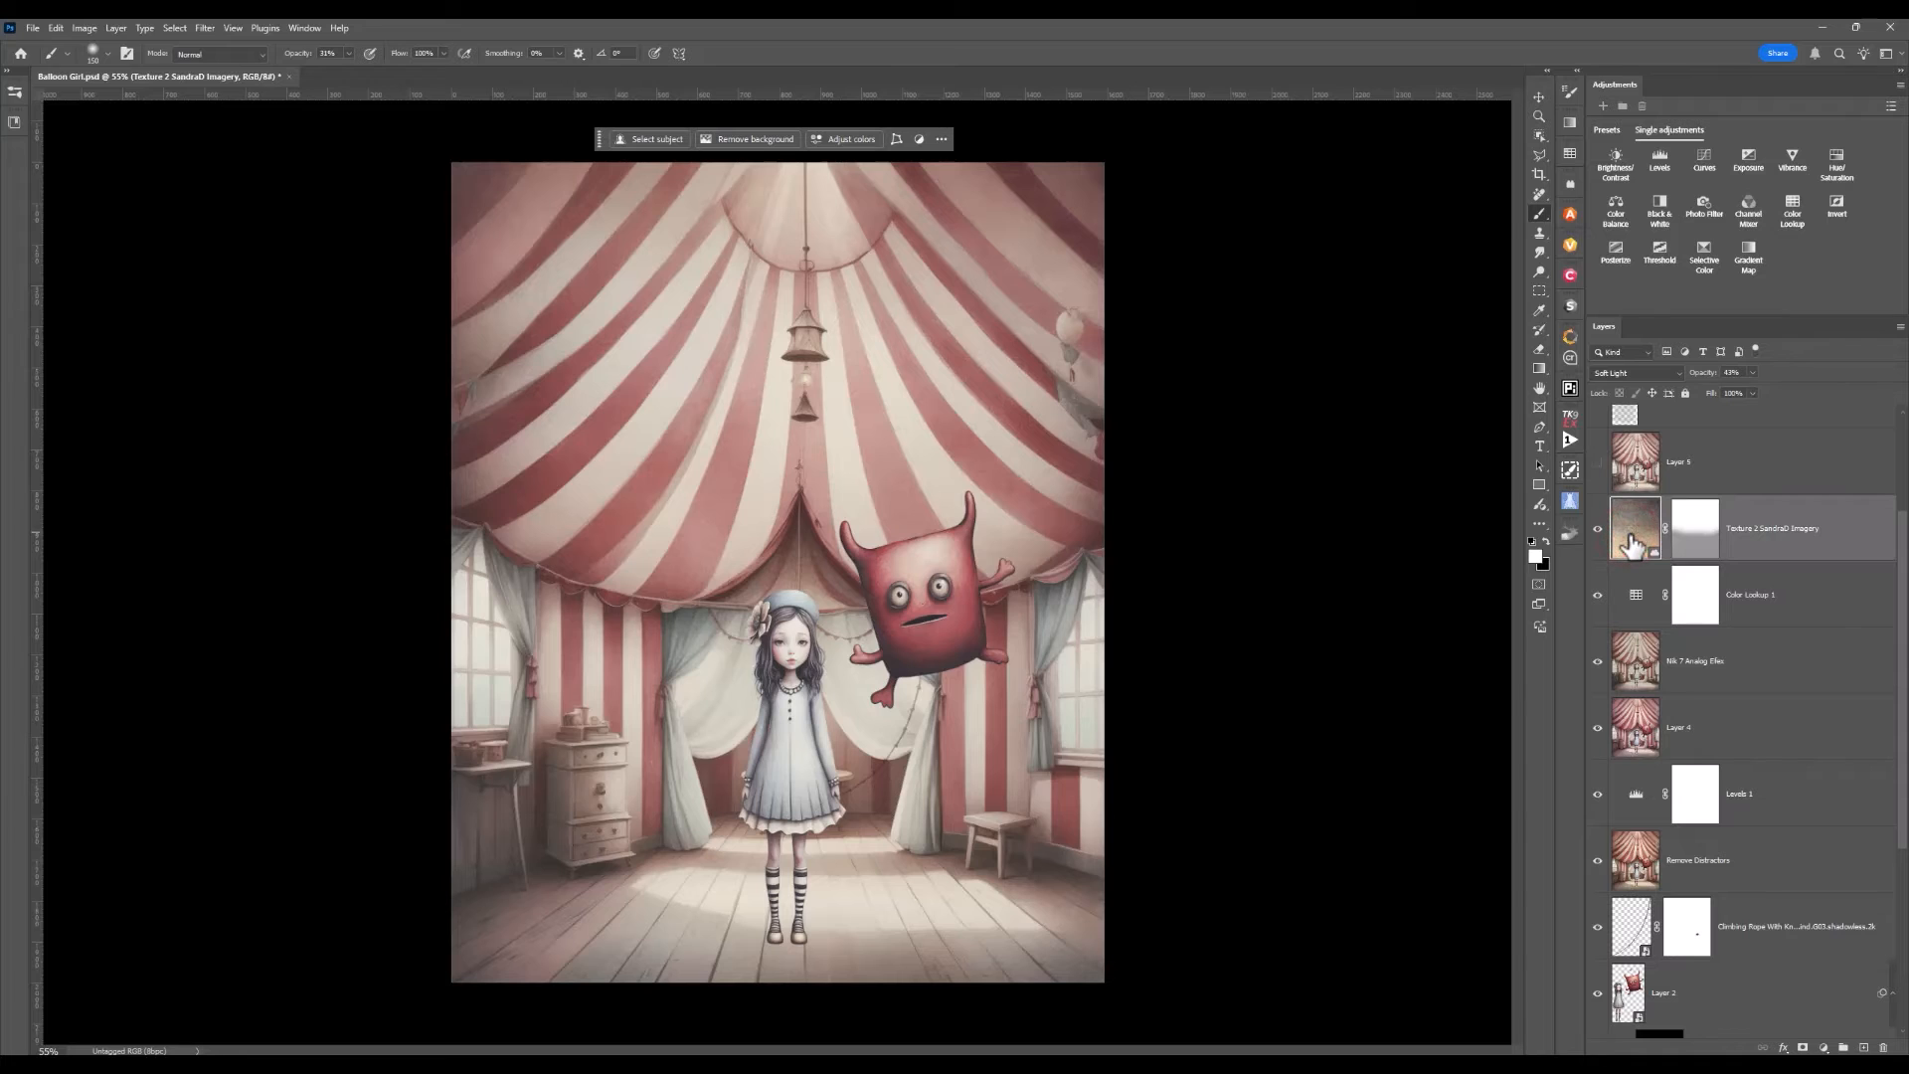
left_click(1666, 373)
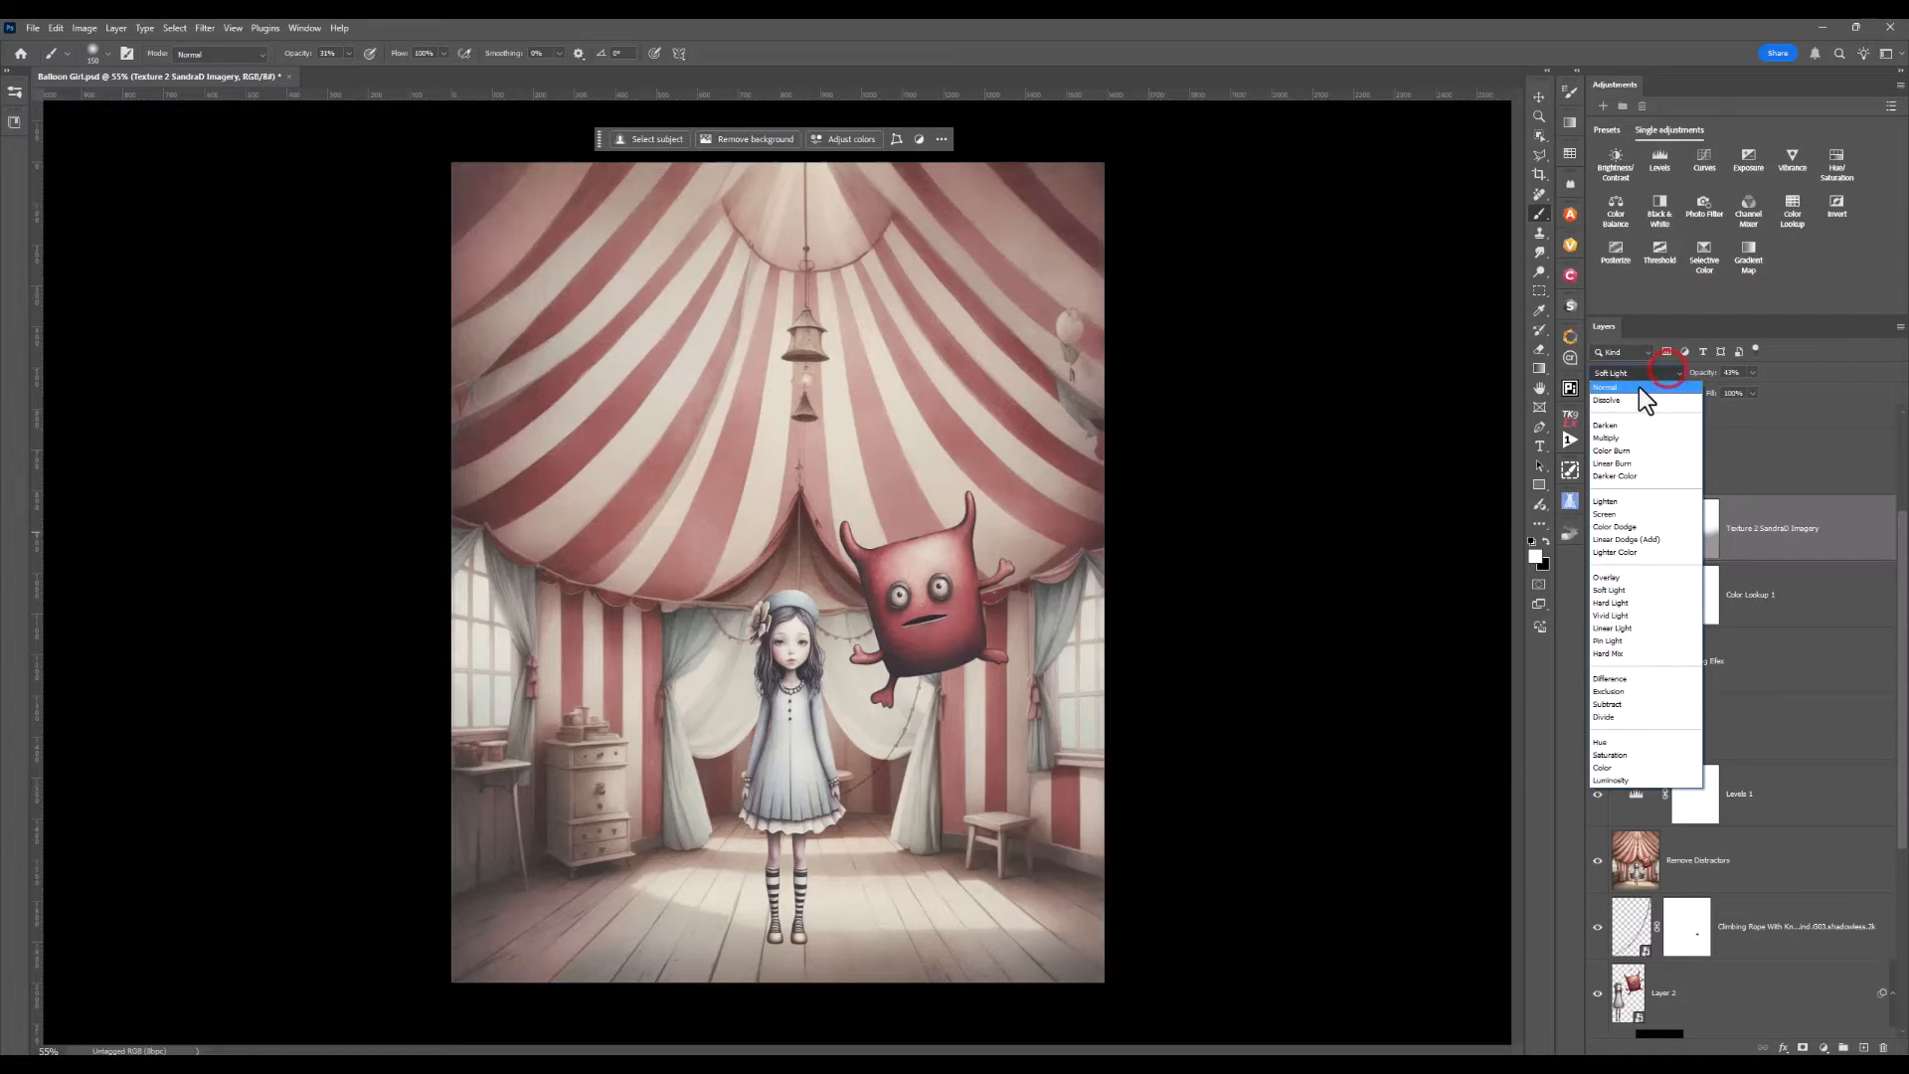
left_click(1639, 386)
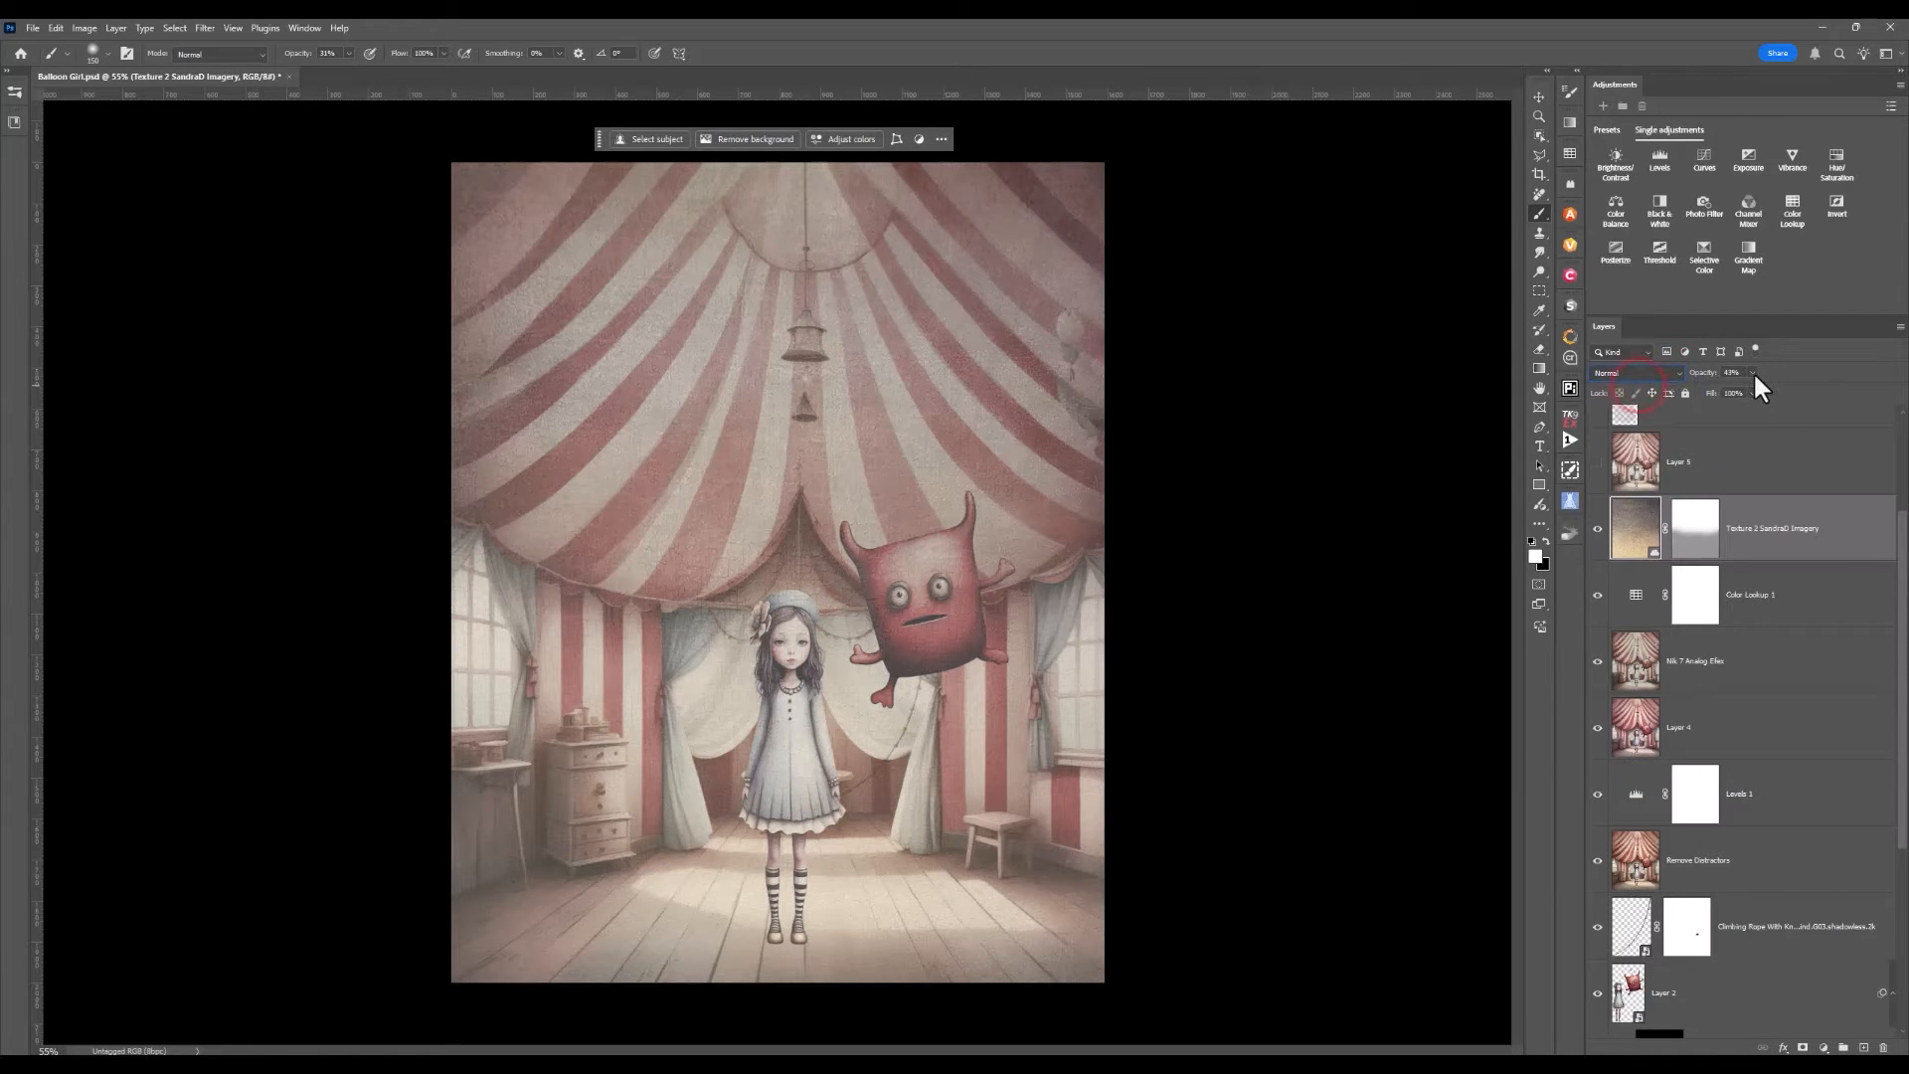
left_click_drag(1752, 380, 1811, 391)
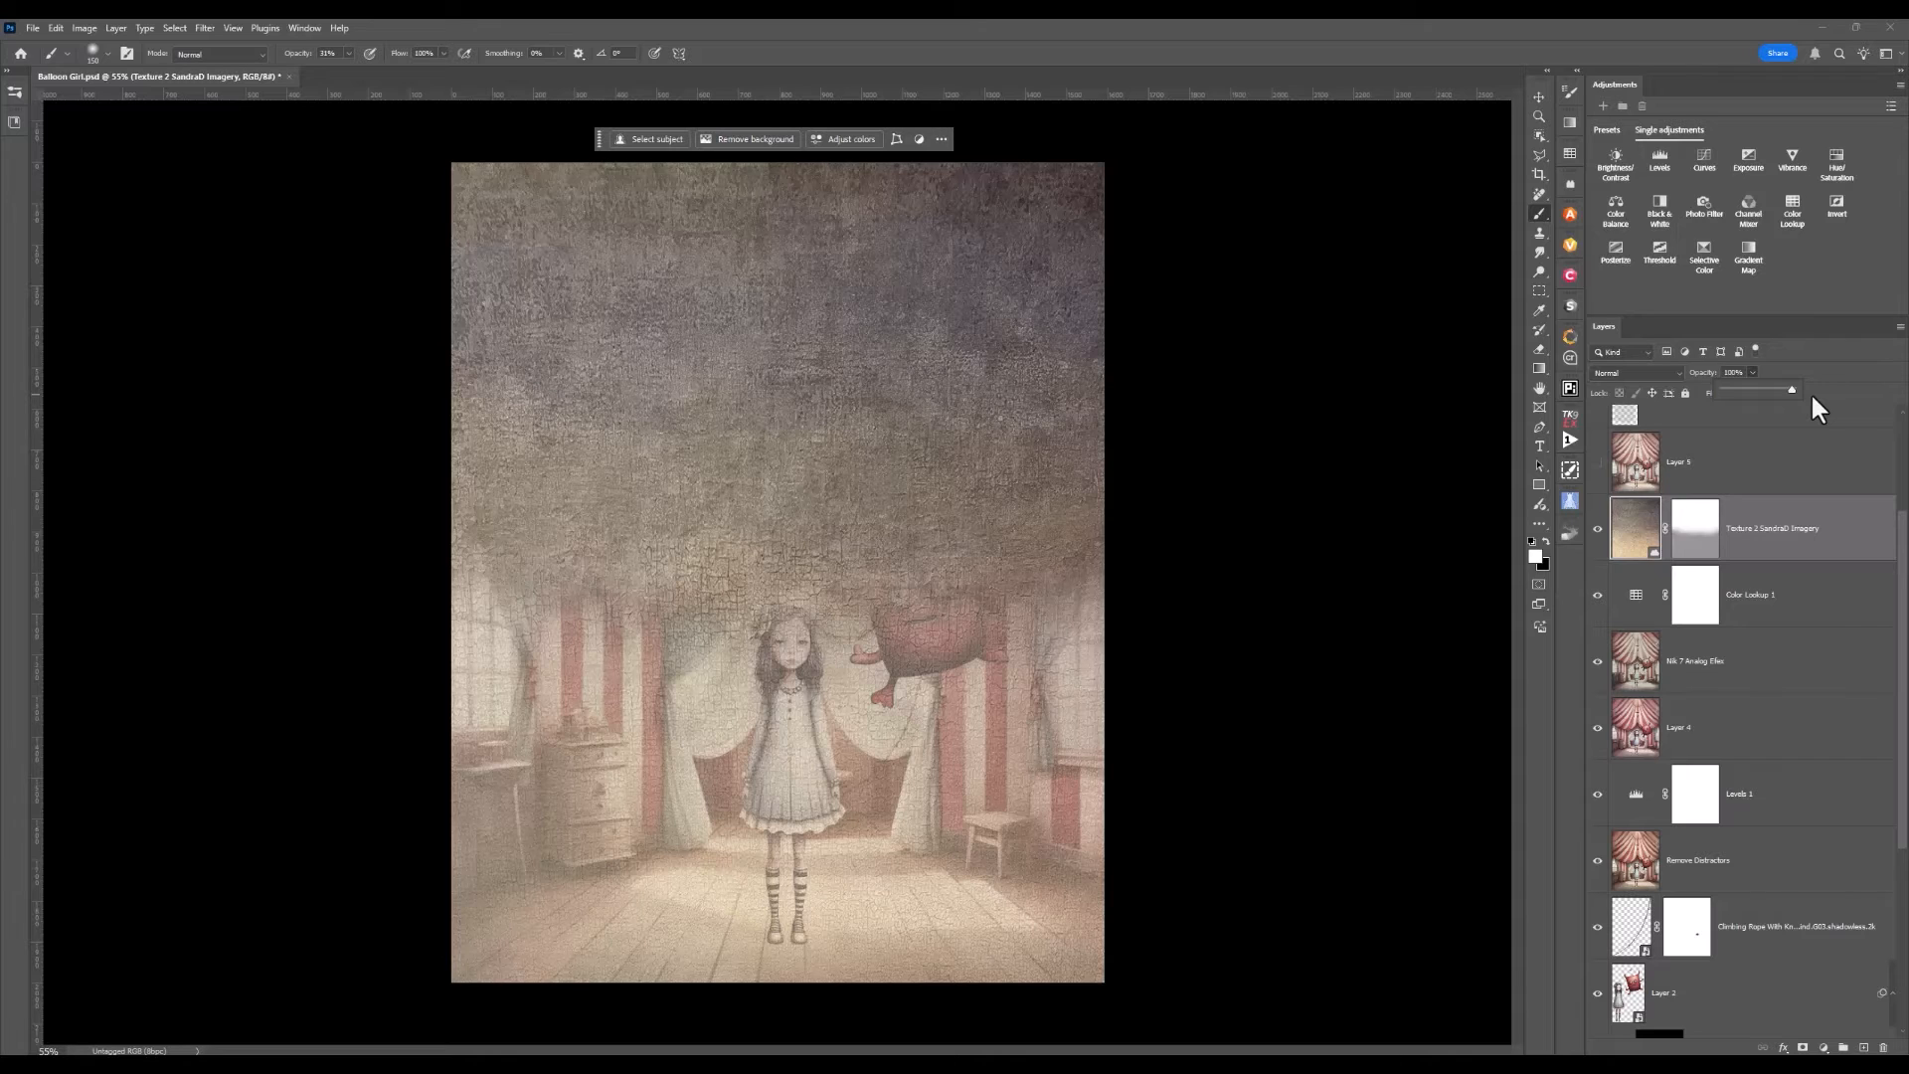
left_click(1811, 391)
key("ctrl+z")
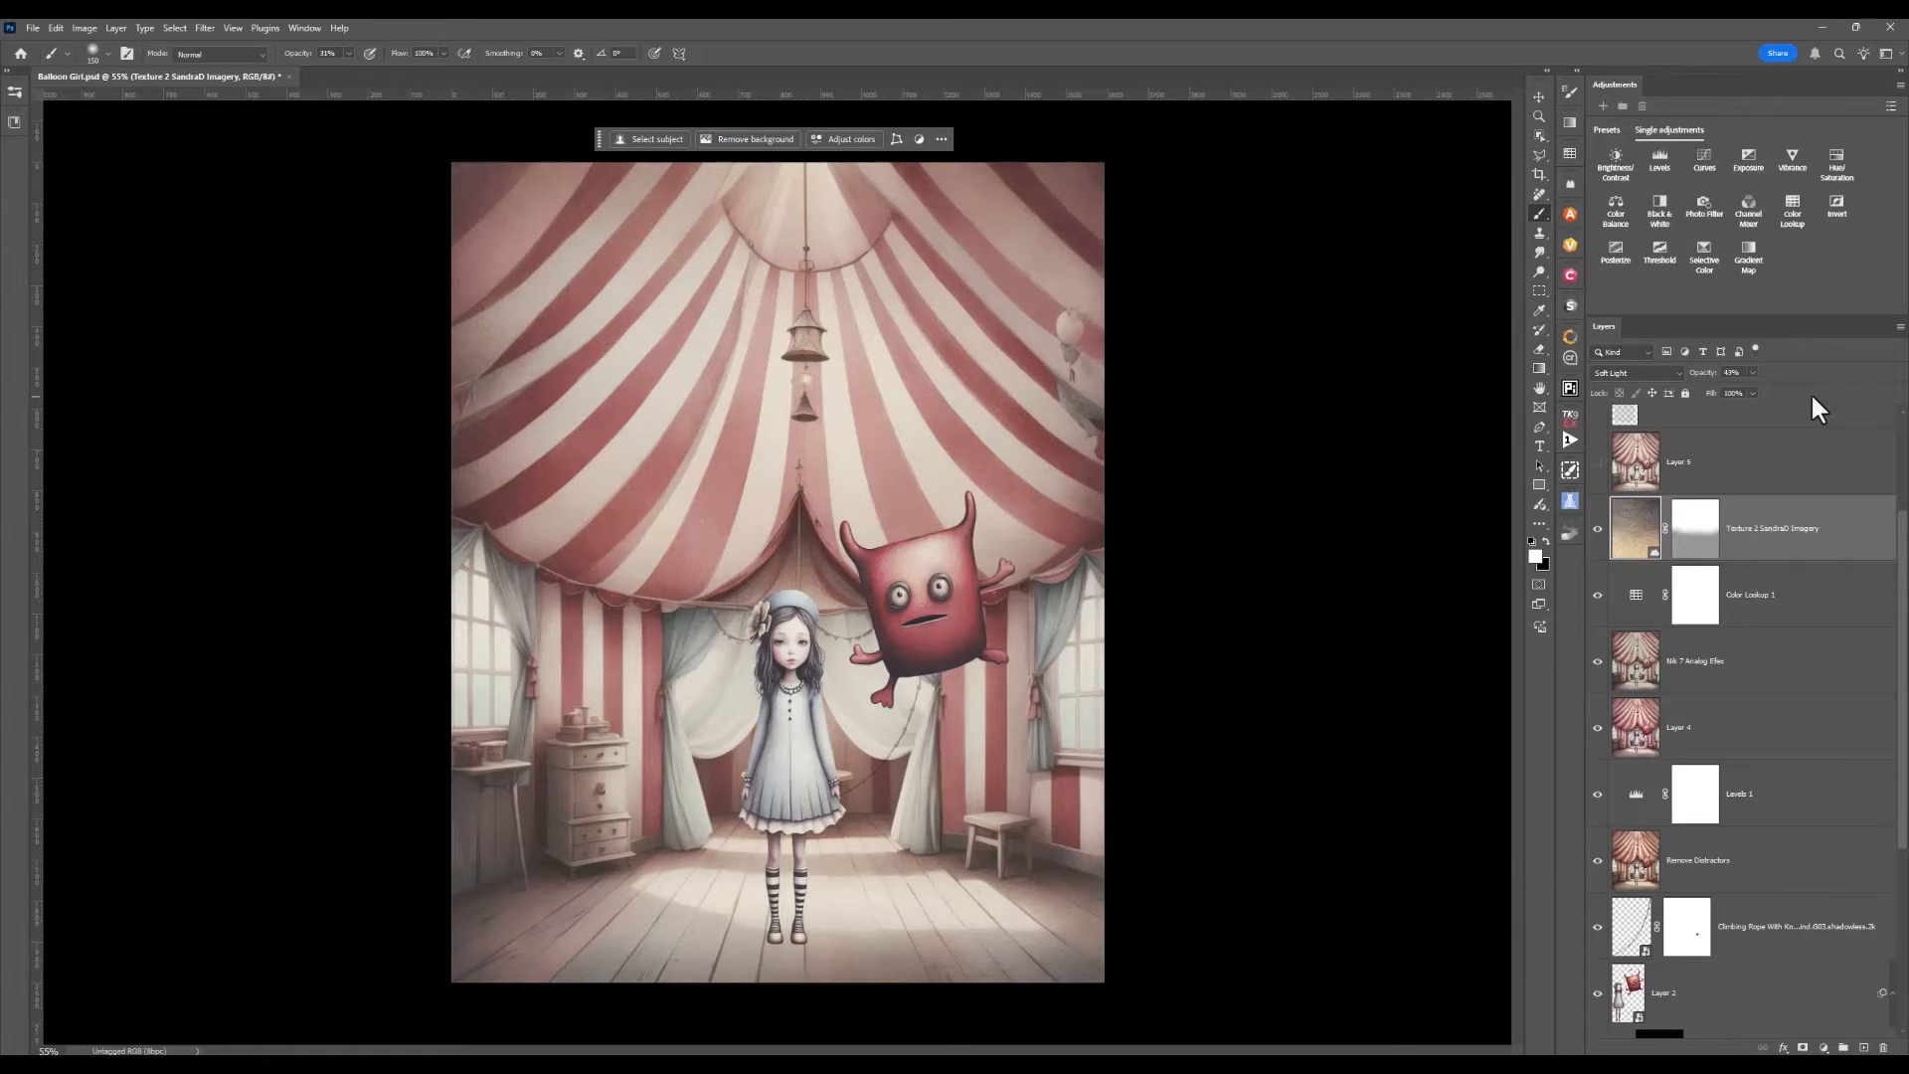
- Turn on Layer 5 and Layer 6 above the texture, comparing the image with and without Layer 6
scroll(1737, 457, "up", 1)
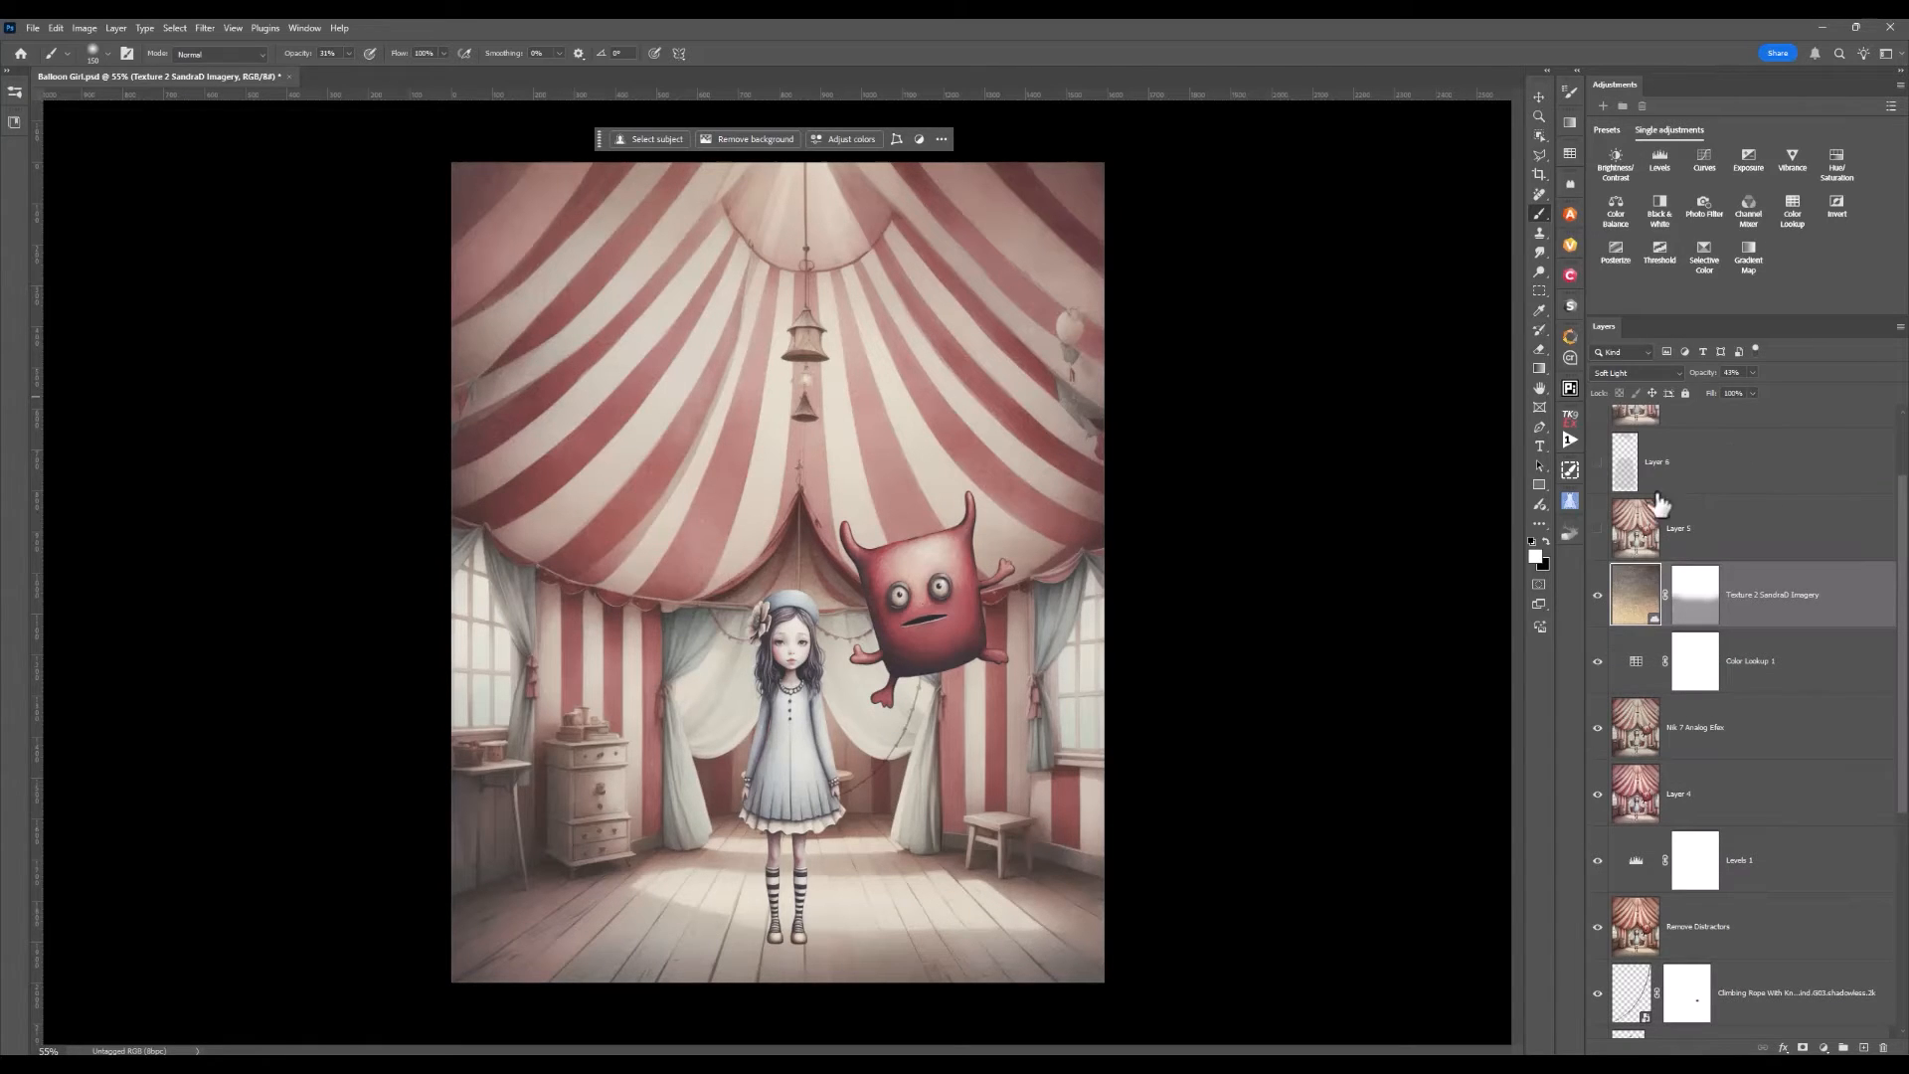
left_click(1598, 530)
left_click(1636, 535)
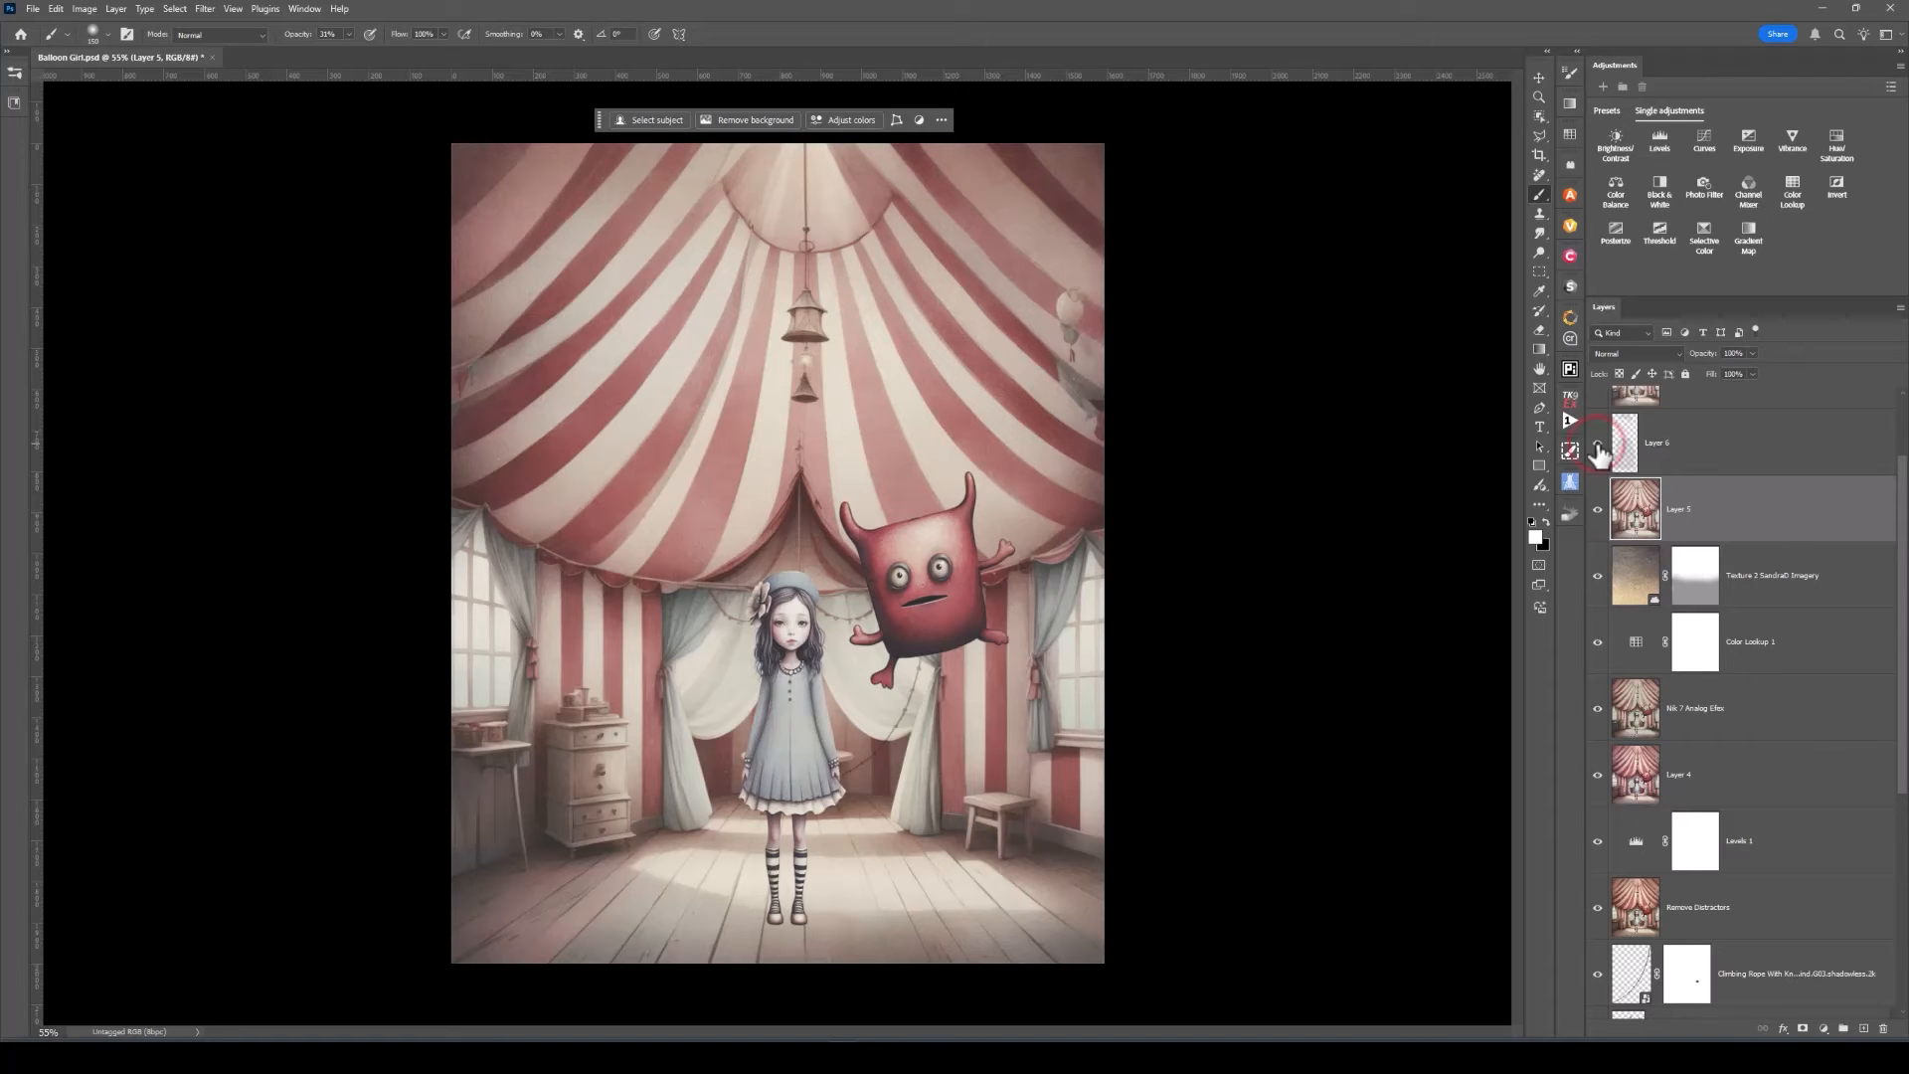
left_click(1598, 445)
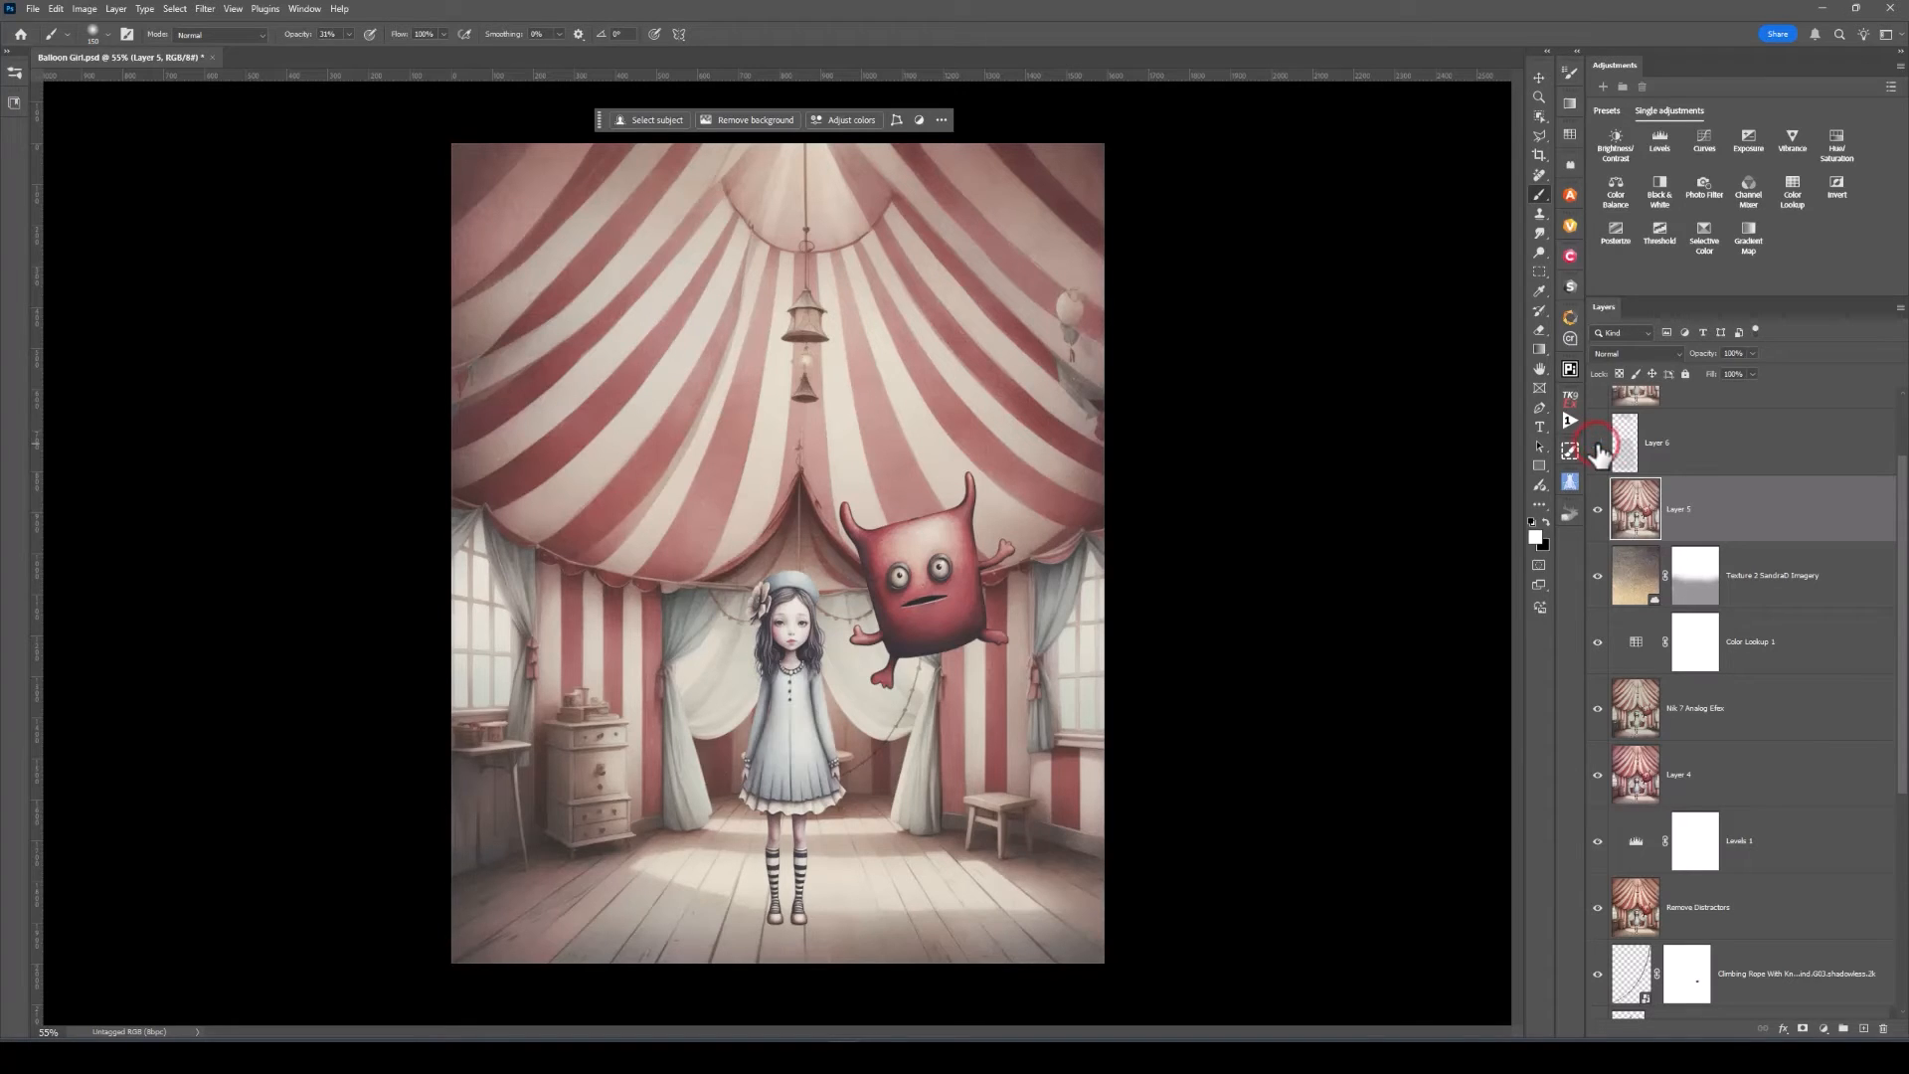
left_click(1598, 444)
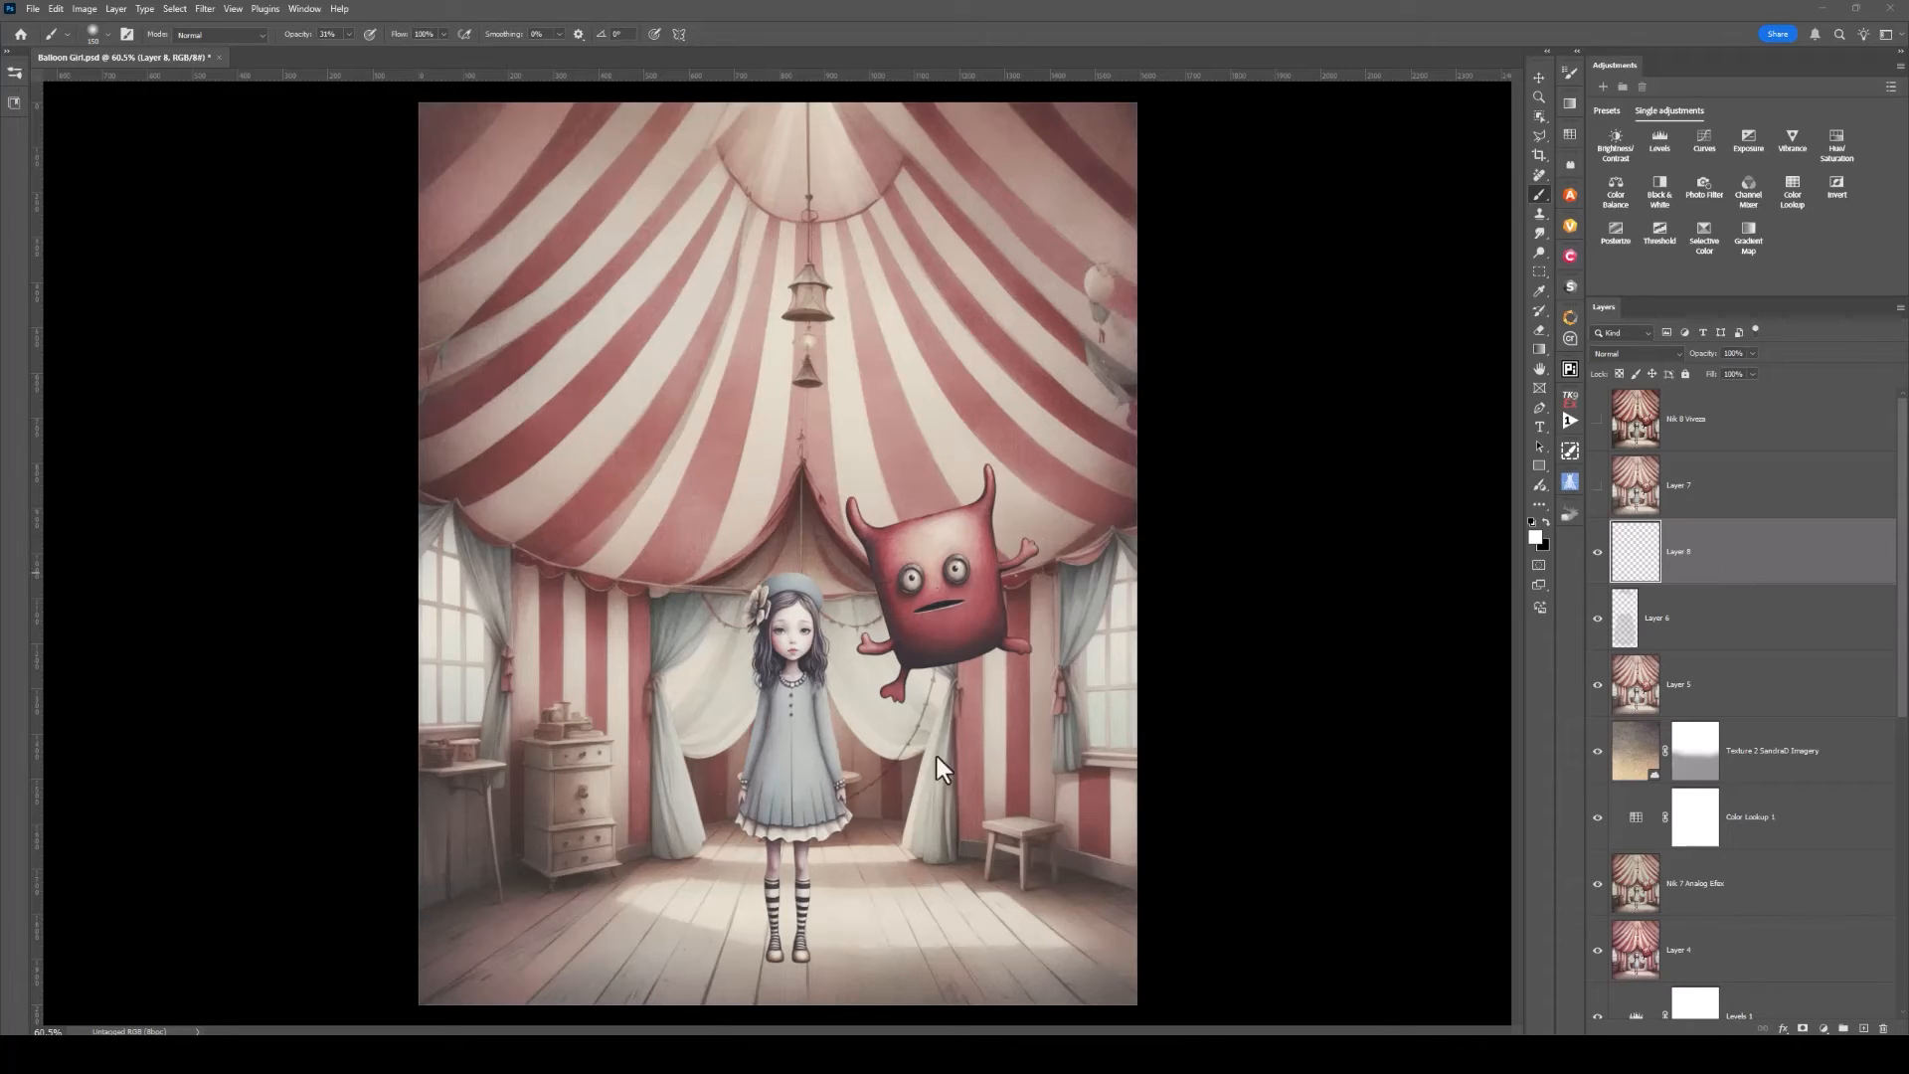
- Sample the blue-grey of the curtain beside the girl as the foreground colour and select her dress with the Object Selection tool
scroll(730, 805, "up", 3)
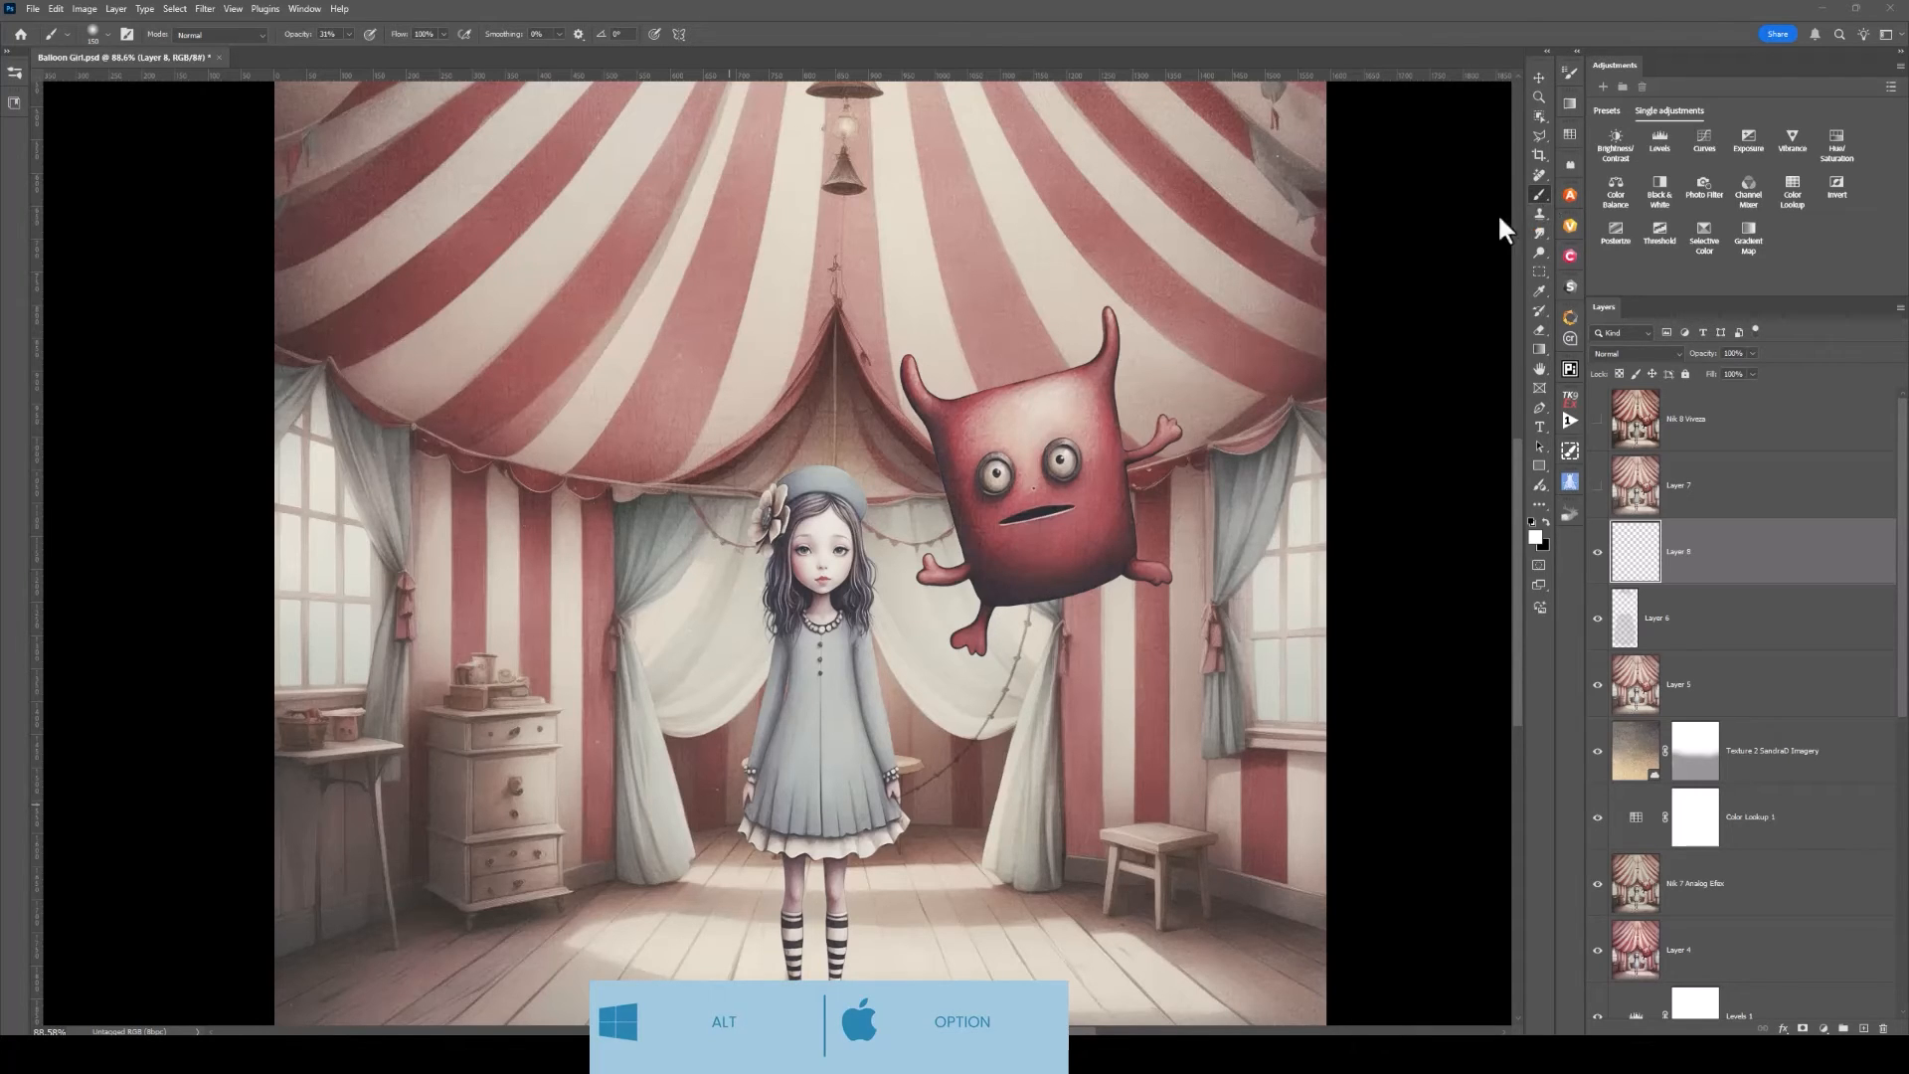
left_click(672, 557, "alt")
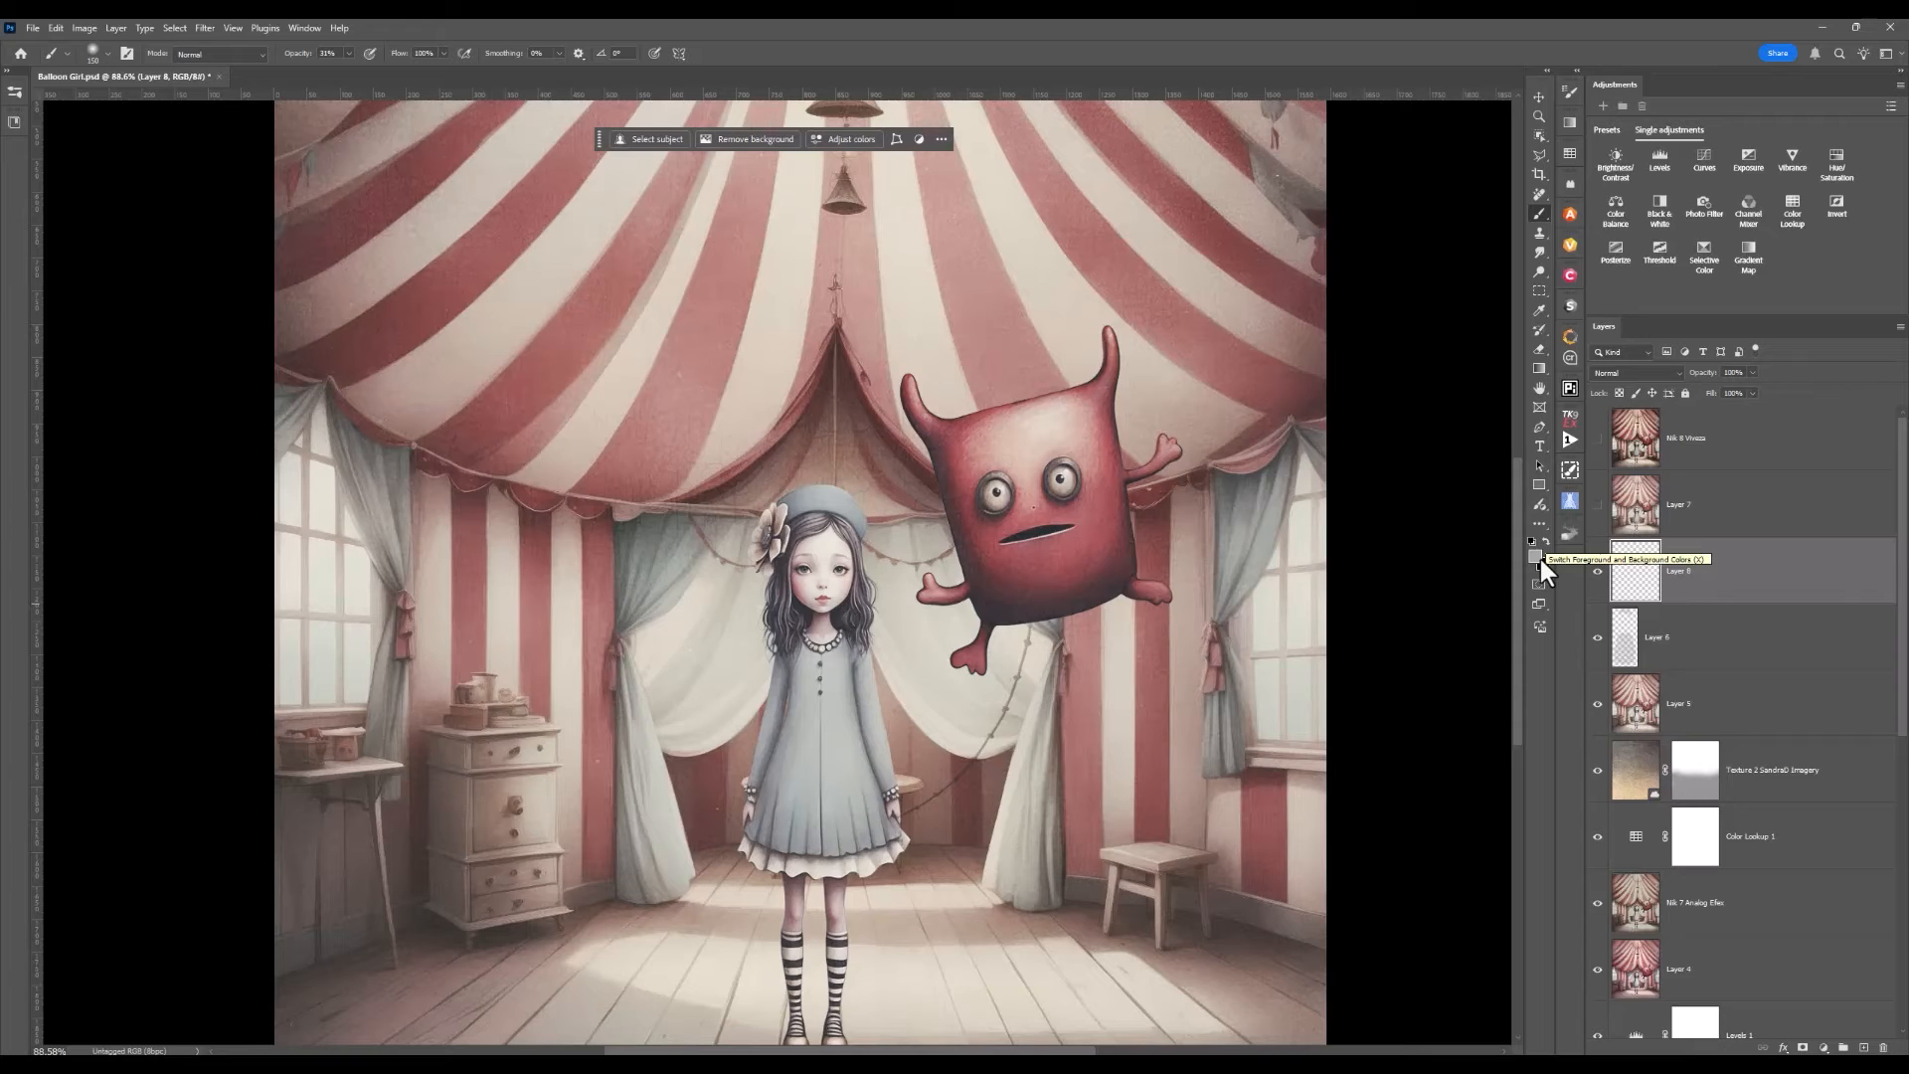
left_click(1538, 135)
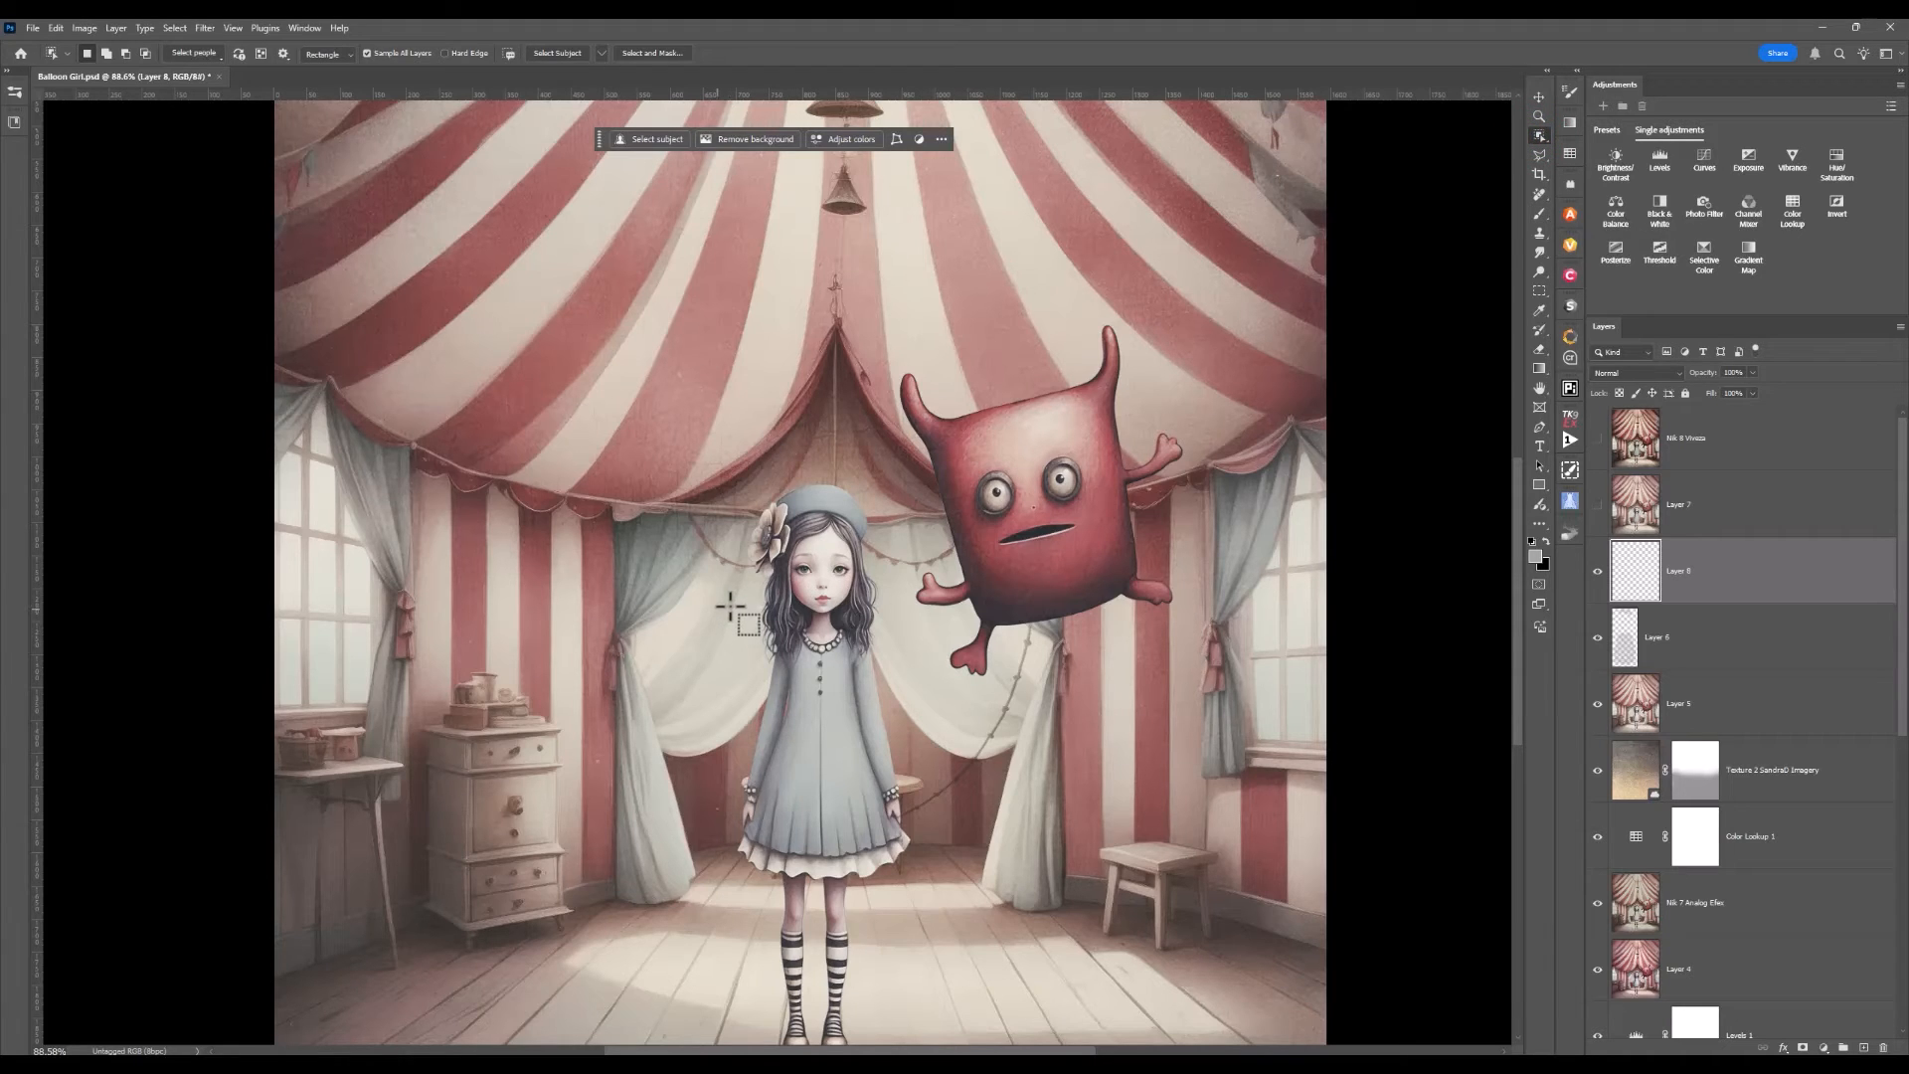
left_click_drag(717, 613, 954, 861)
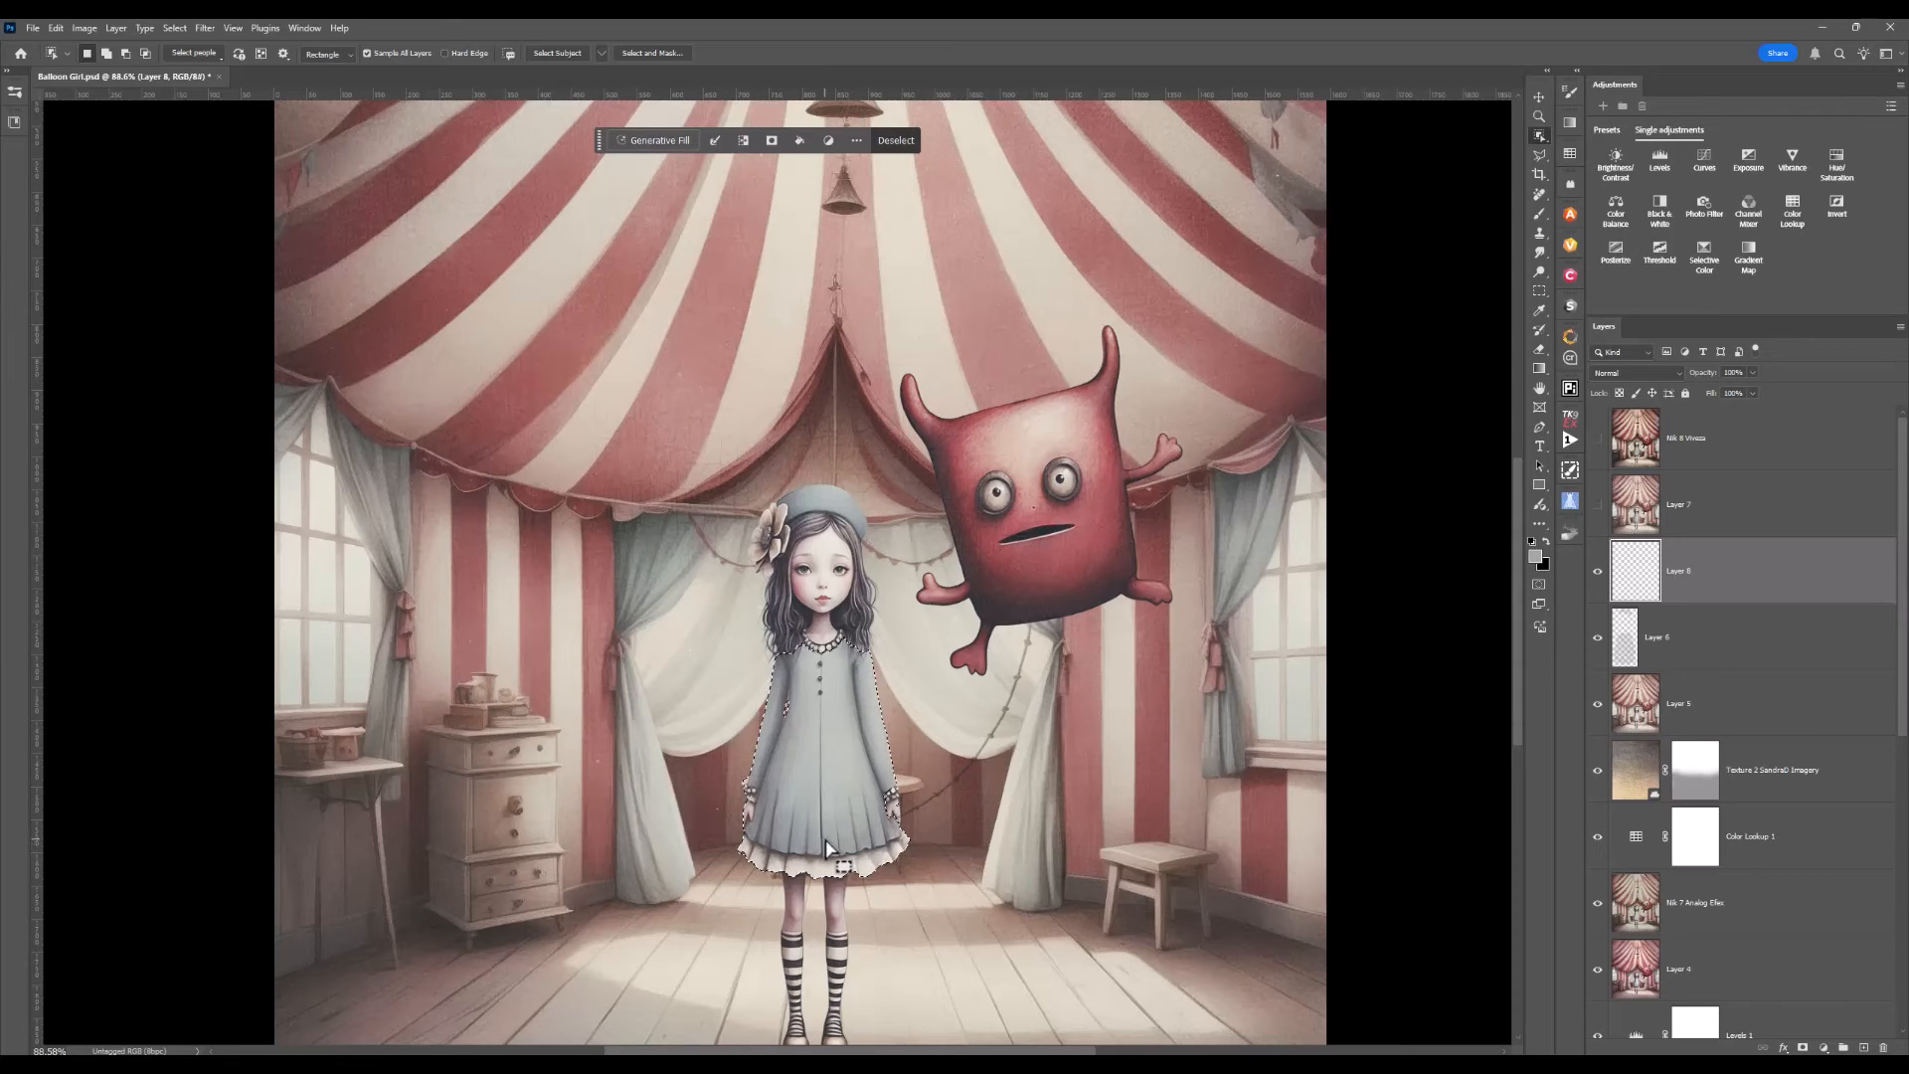
- Replace the selection with a new one around the girl's dress that leaves out the white ruffled hem
scroll(825, 839, "up", 2)
scroll(826, 840, "up", 1)
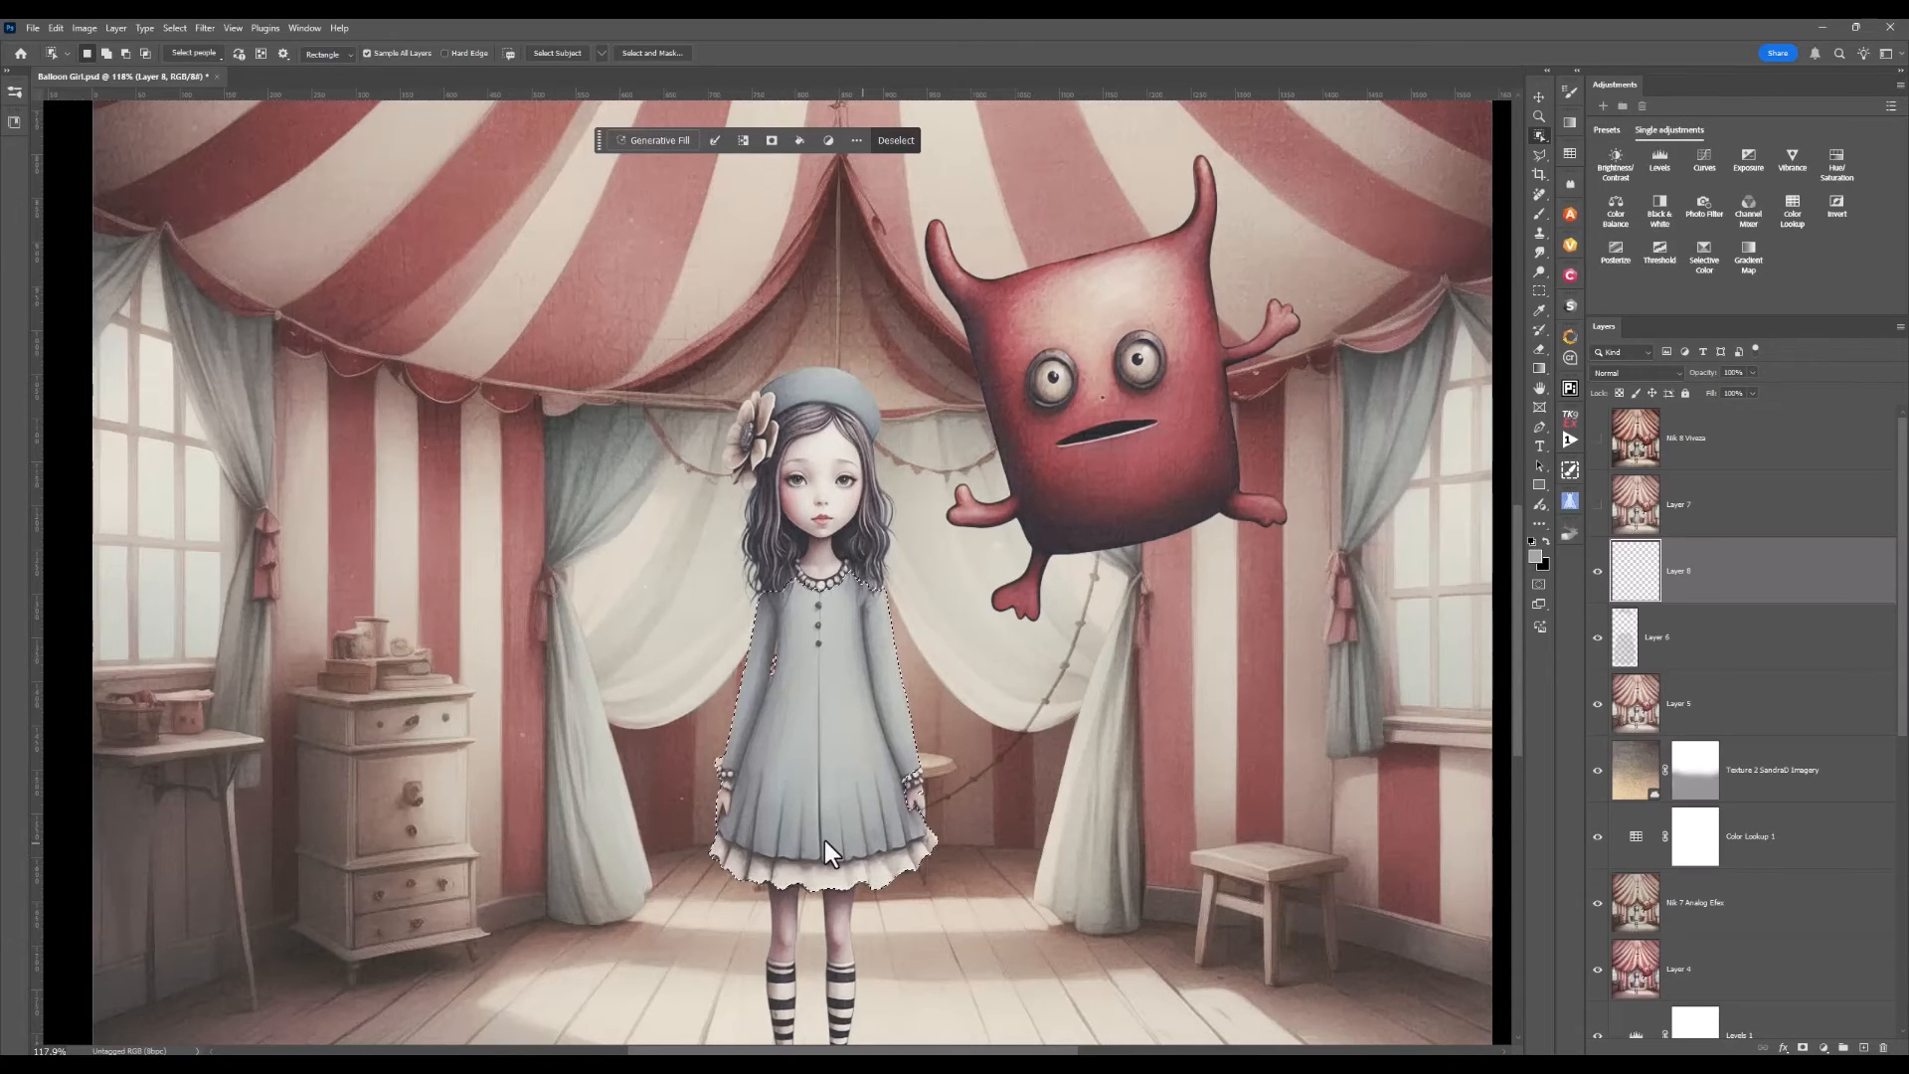
key("ctrl+d")
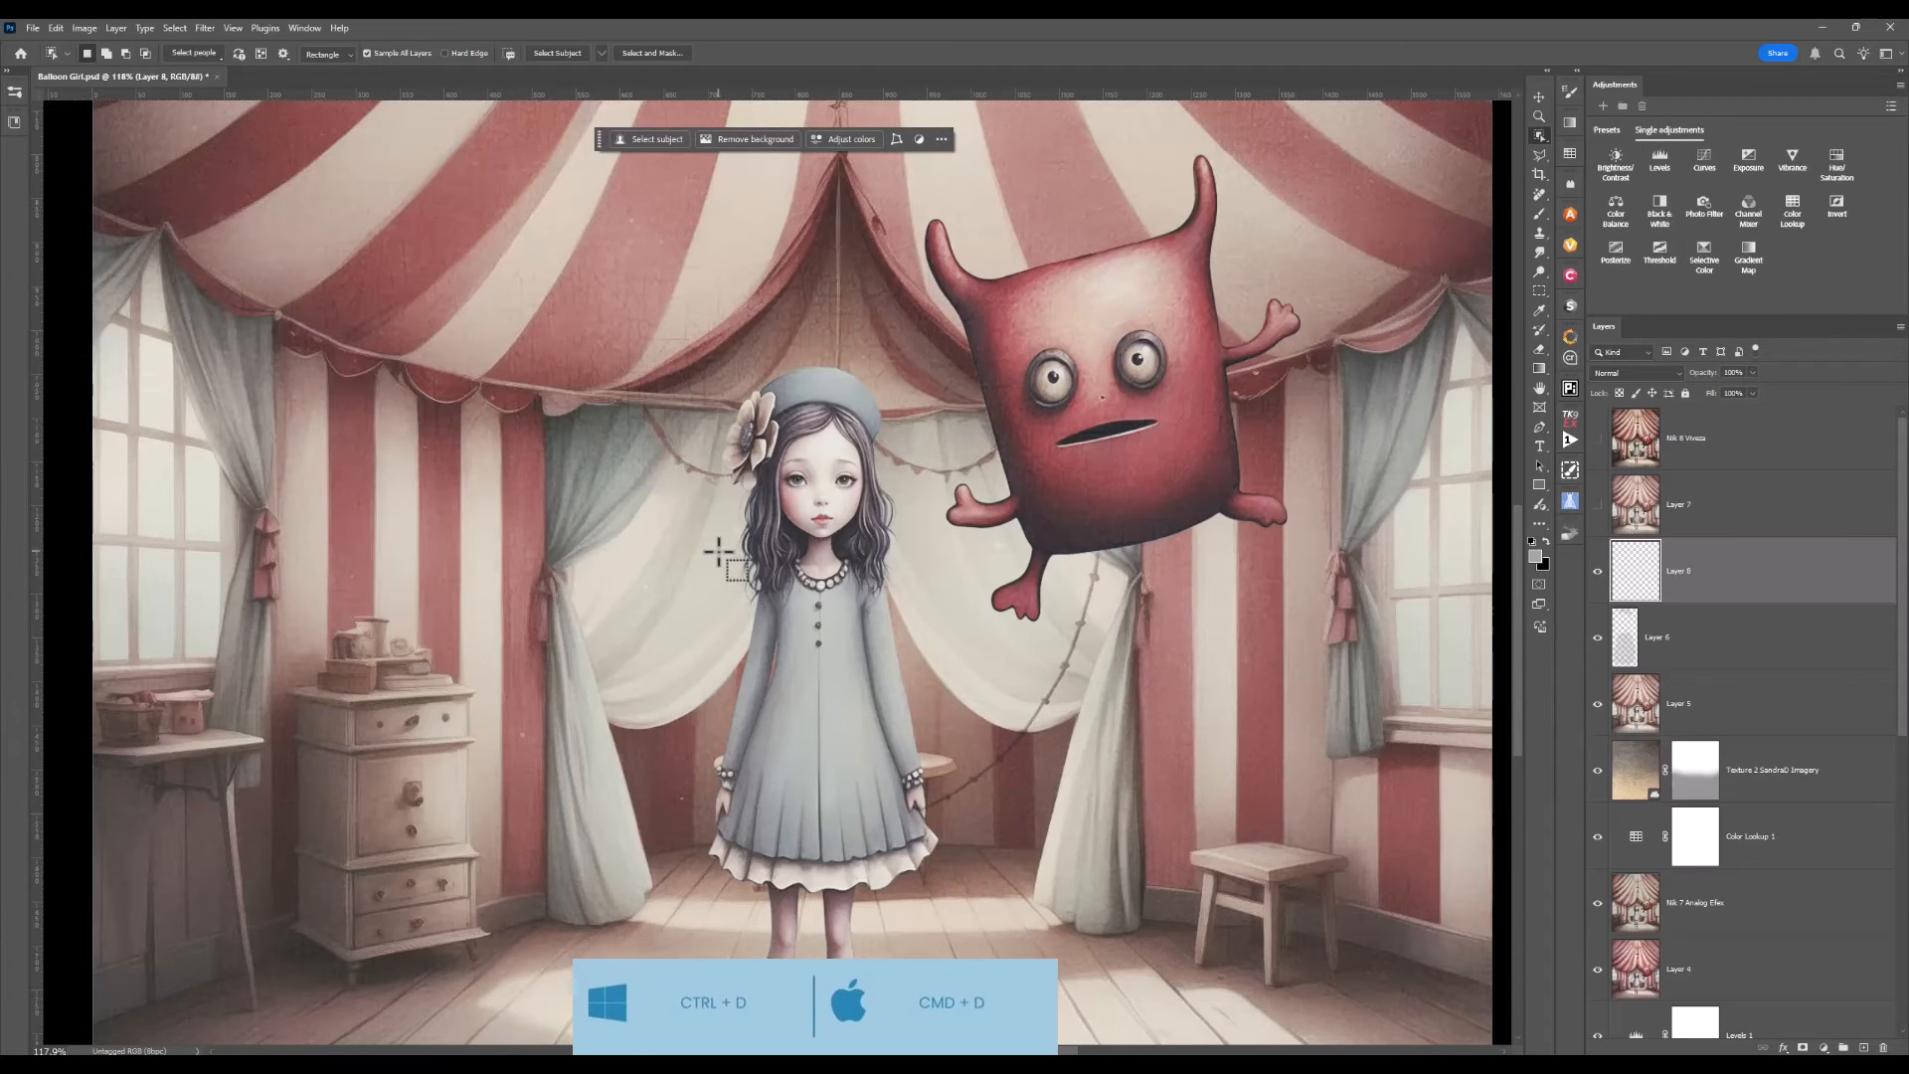
left_click_drag(718, 553, 980, 859)
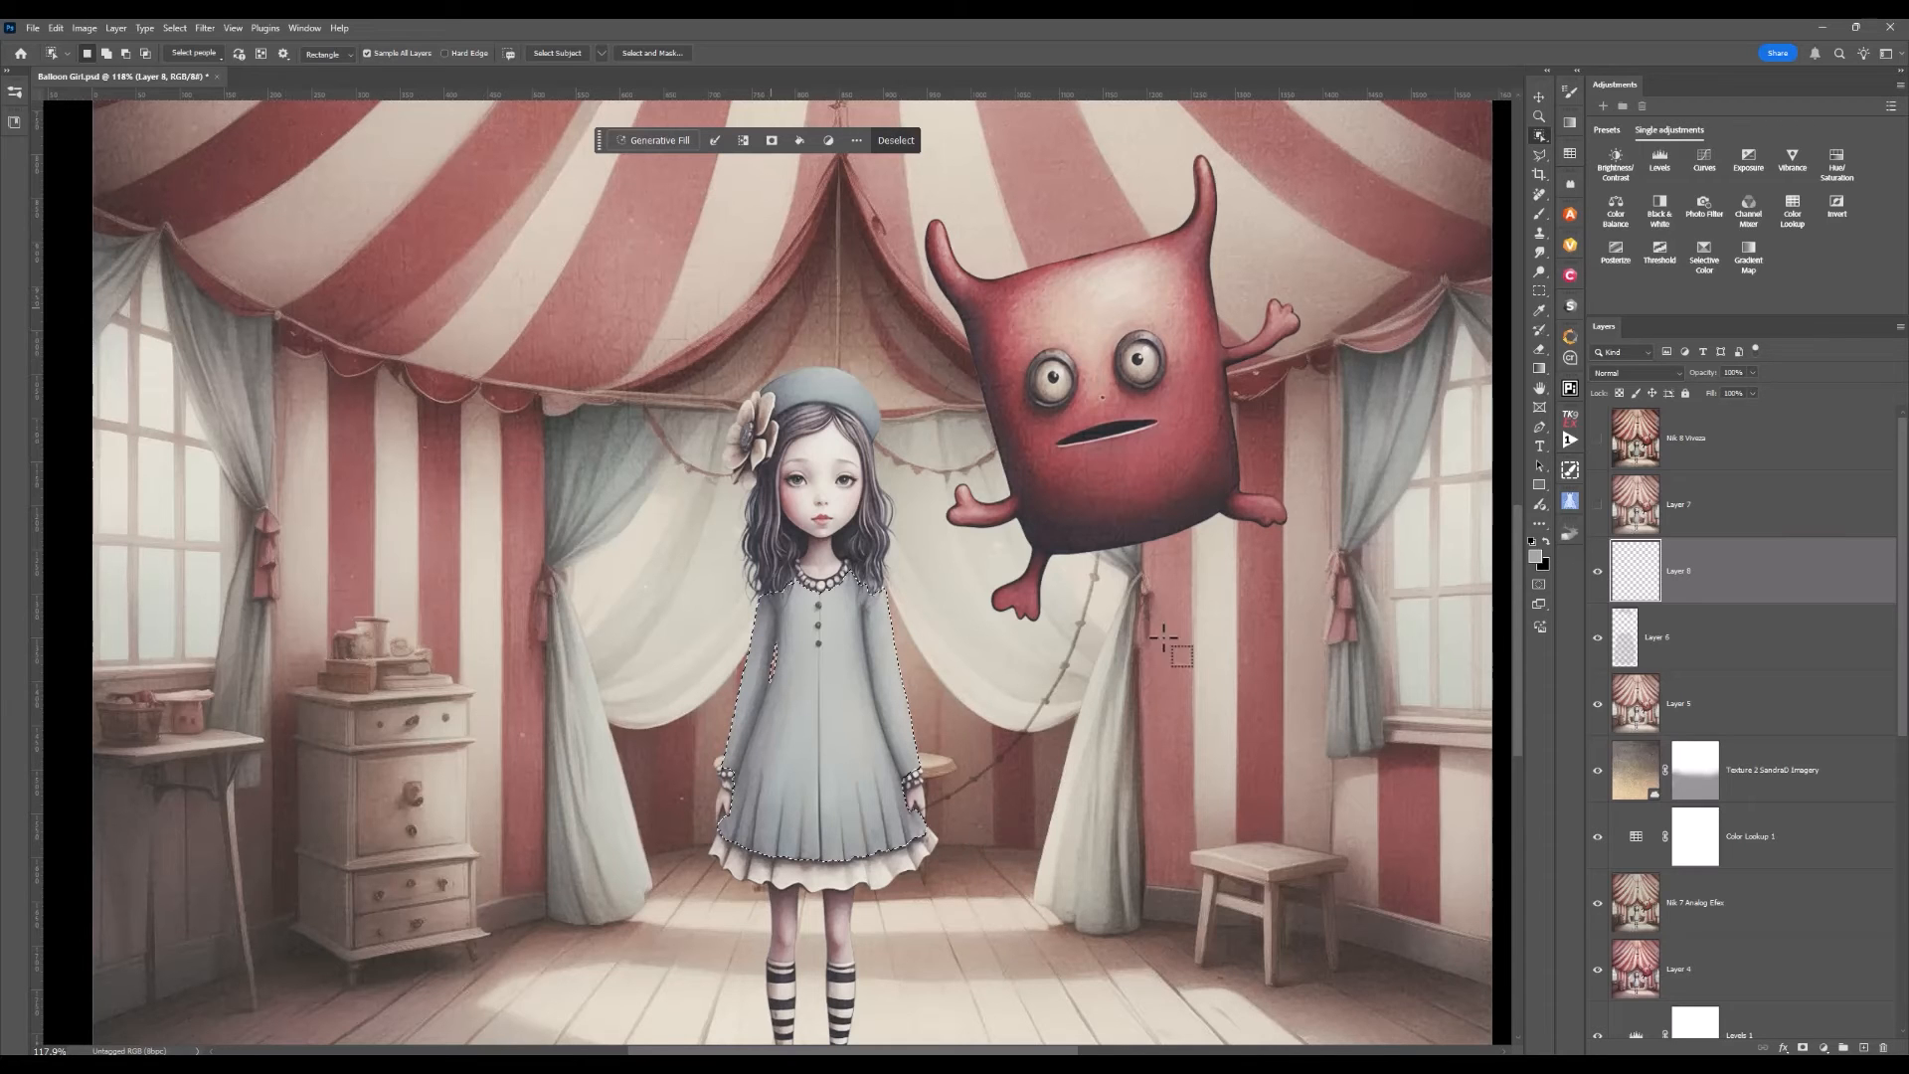
- Brush the sampled colour over the selected dress on Layer 8 at a lower brush opacity, deselect, and compare before and after
left_click(1540, 212)
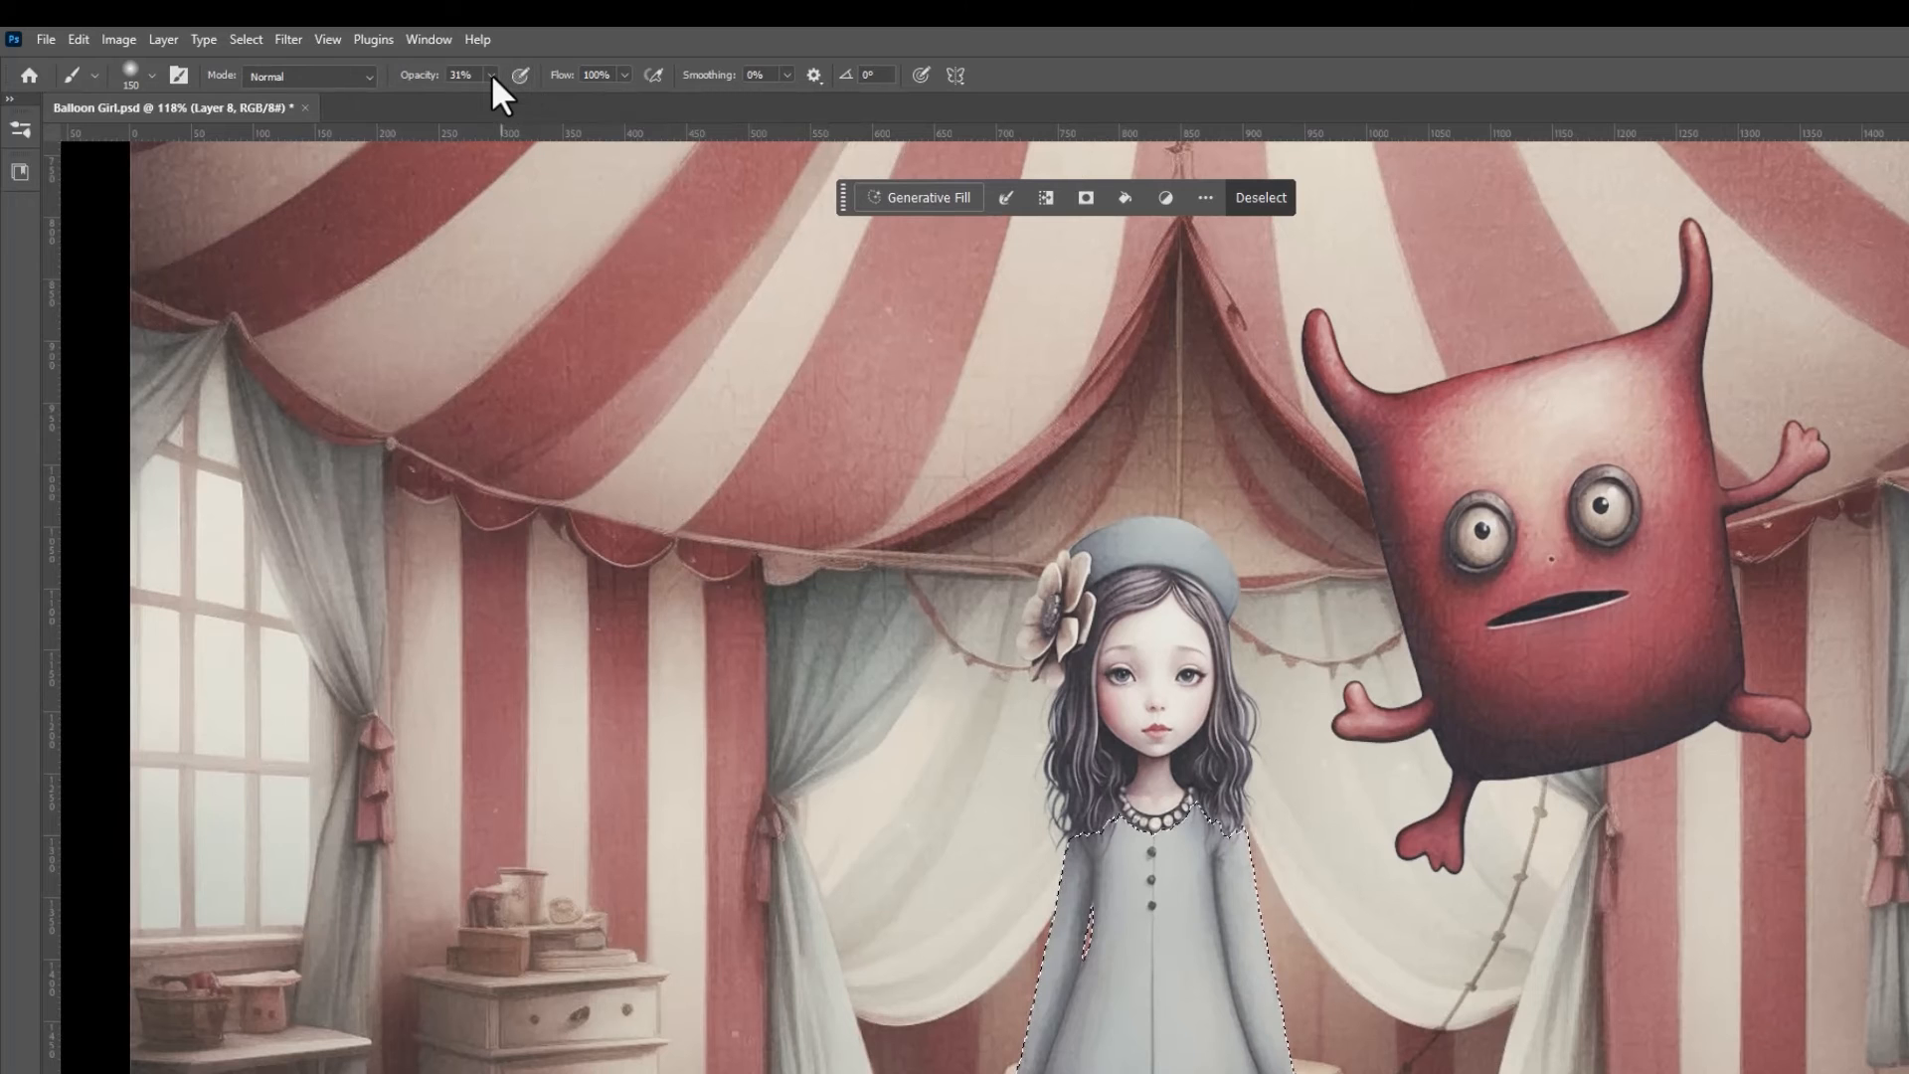
left_click(492, 74)
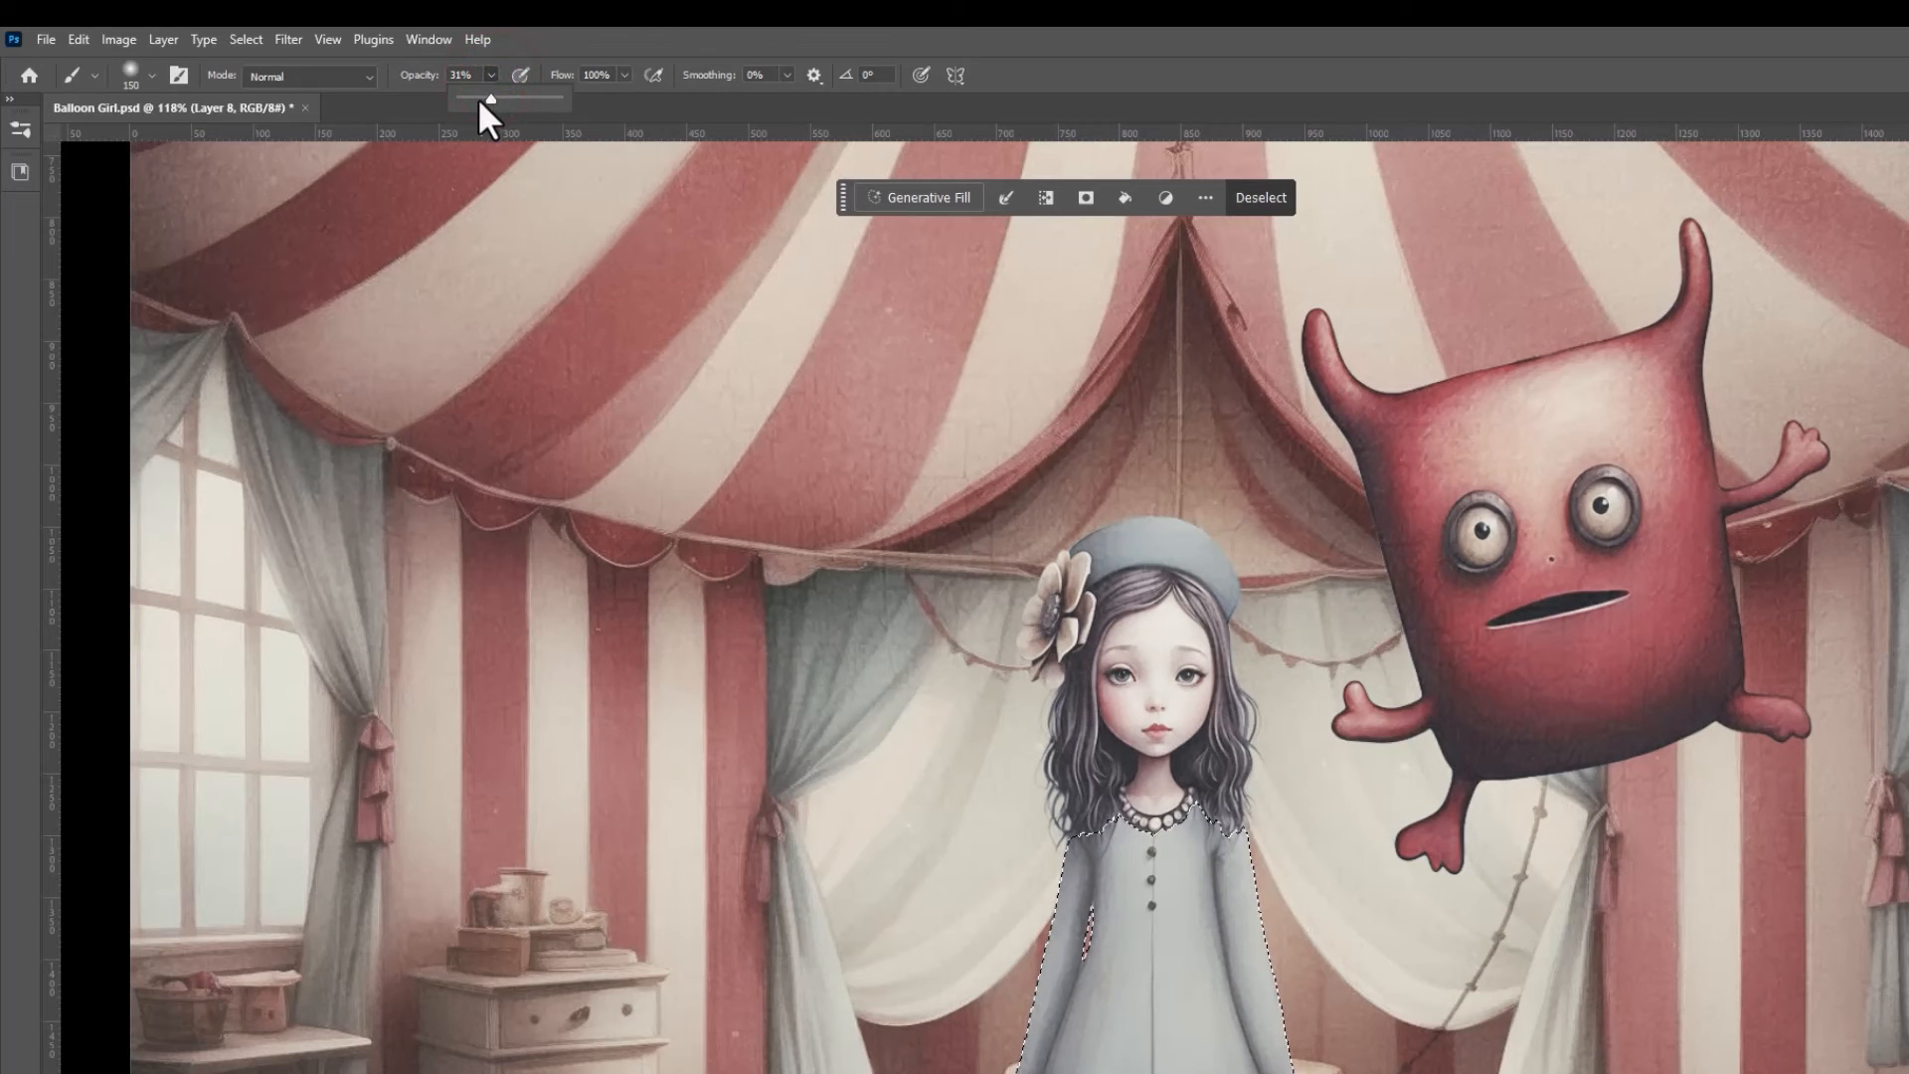
left_click(477, 99)
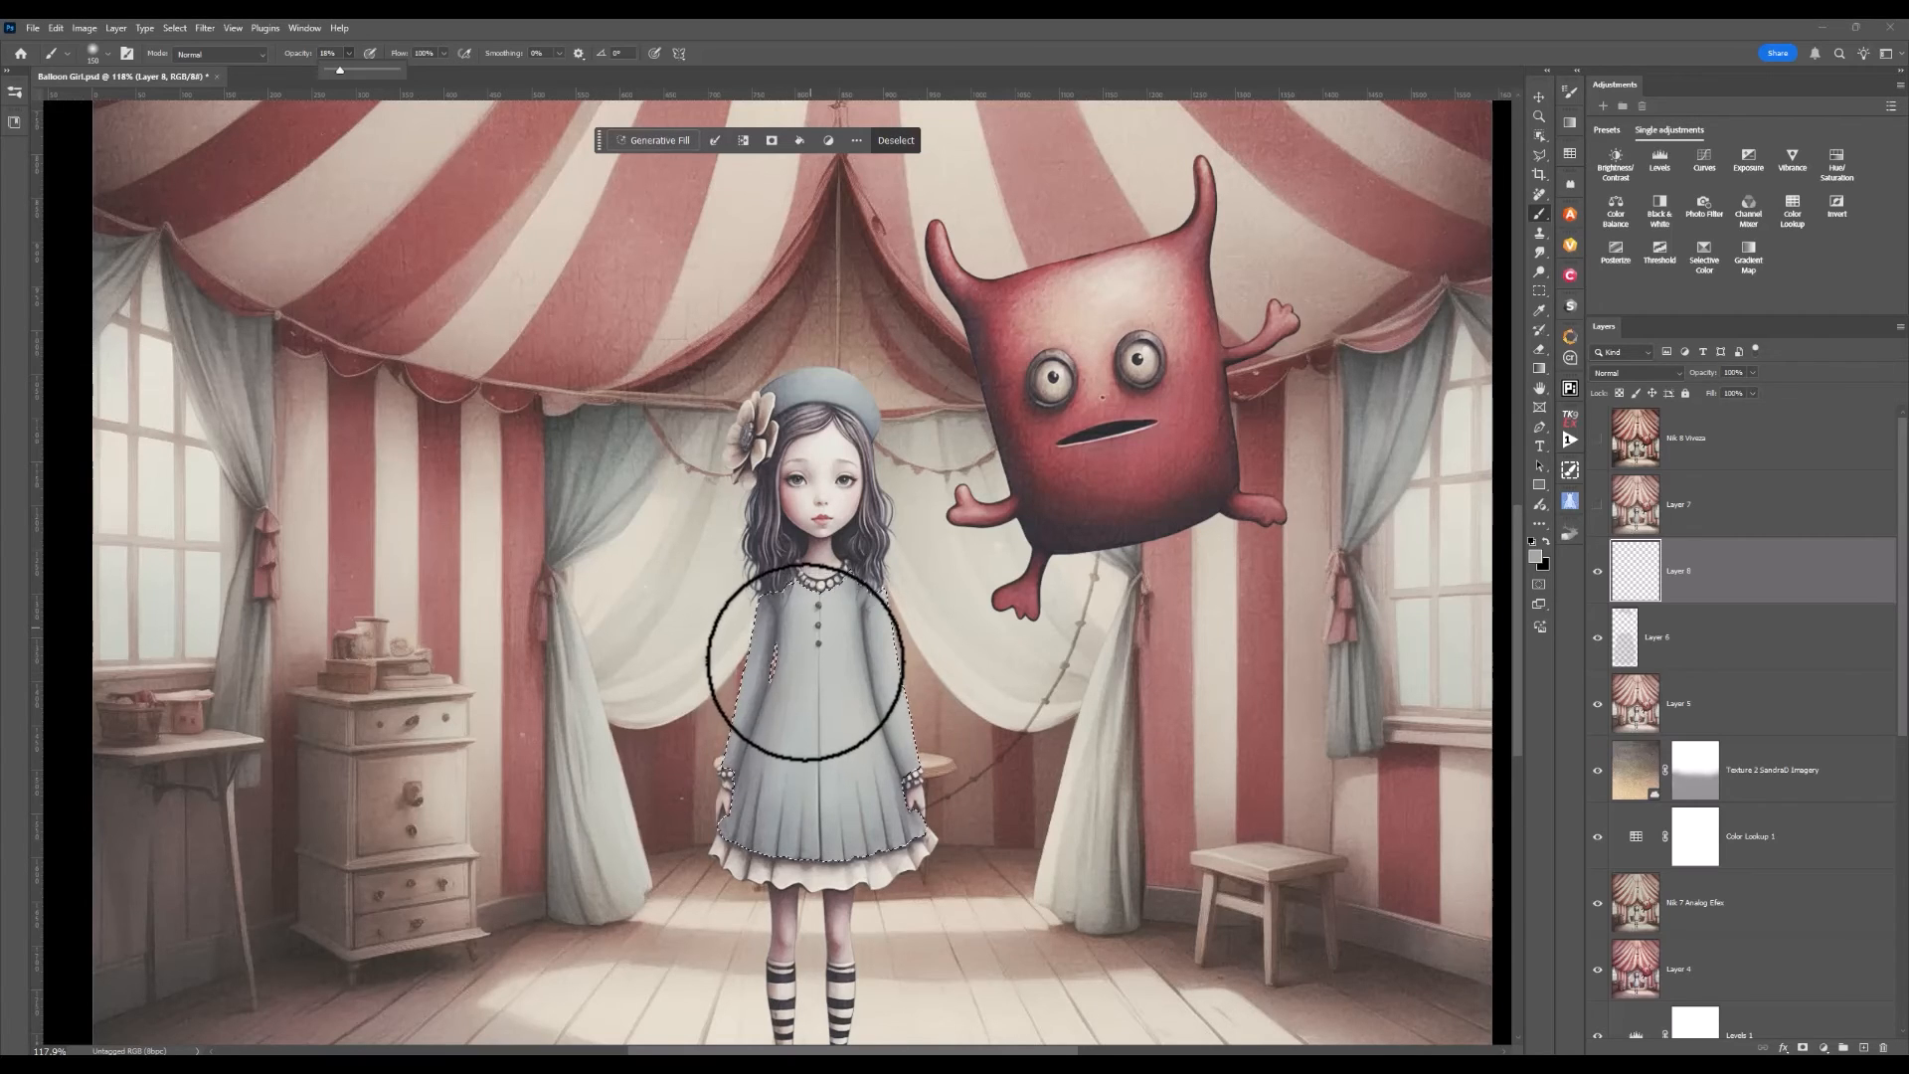
left_click_drag(811, 628, 862, 801)
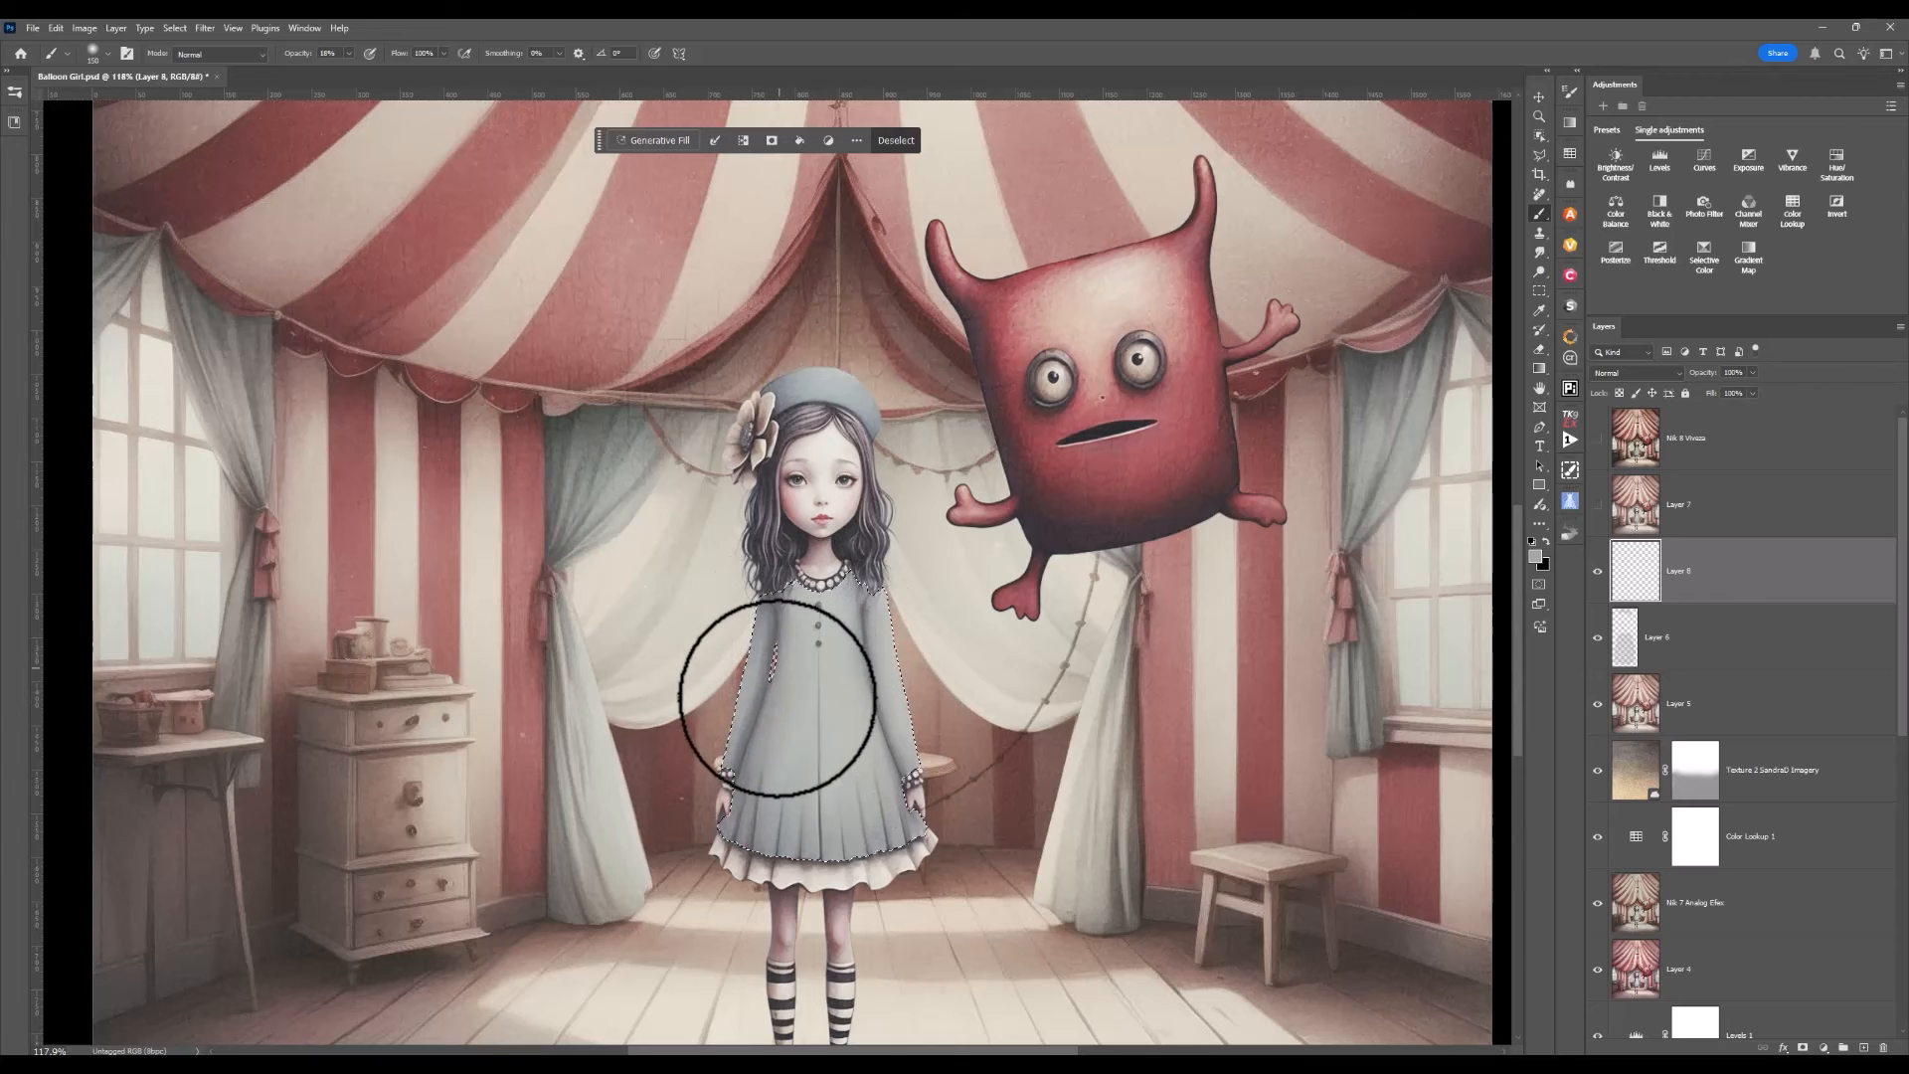
left_click_drag(780, 749, 818, 706)
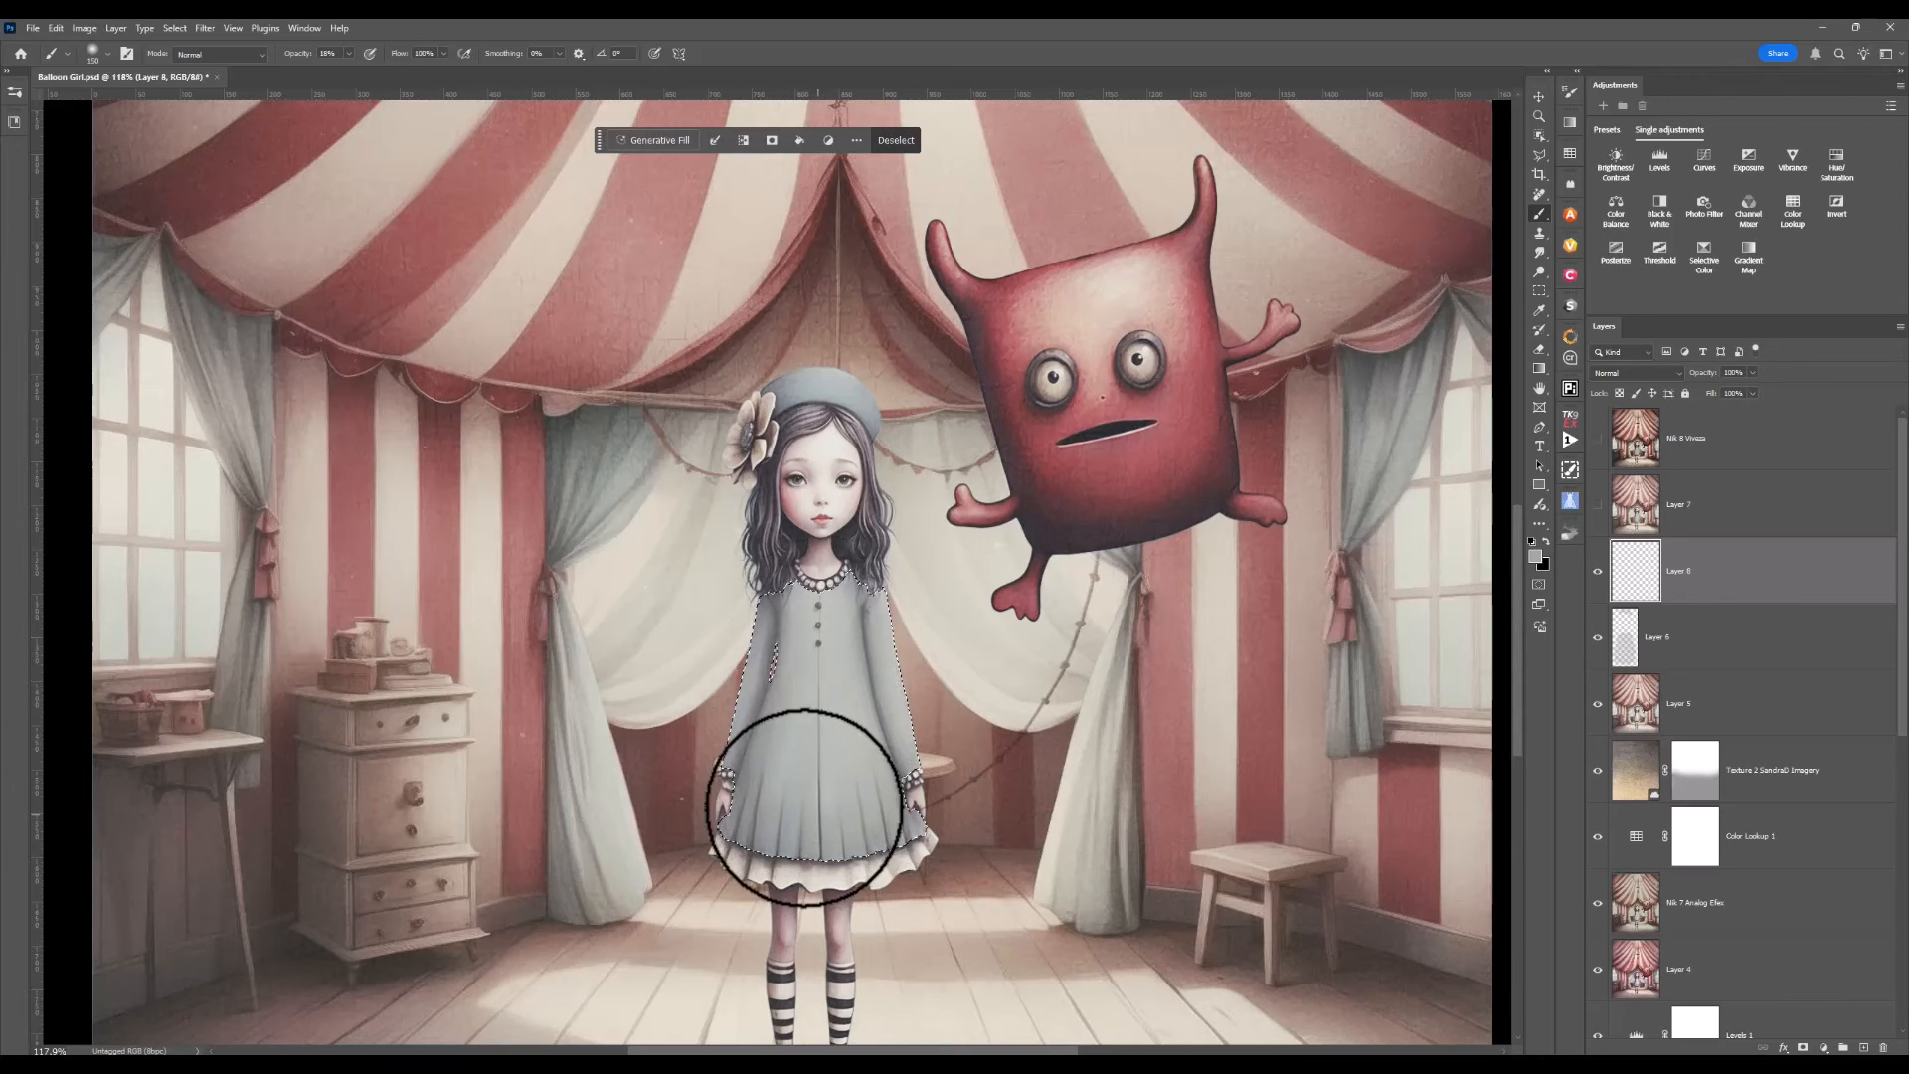
mouse_move(793, 808)
left_mouse_down()
mouse_move(840, 805)
mouse_move(856, 717)
left_mouse_up()
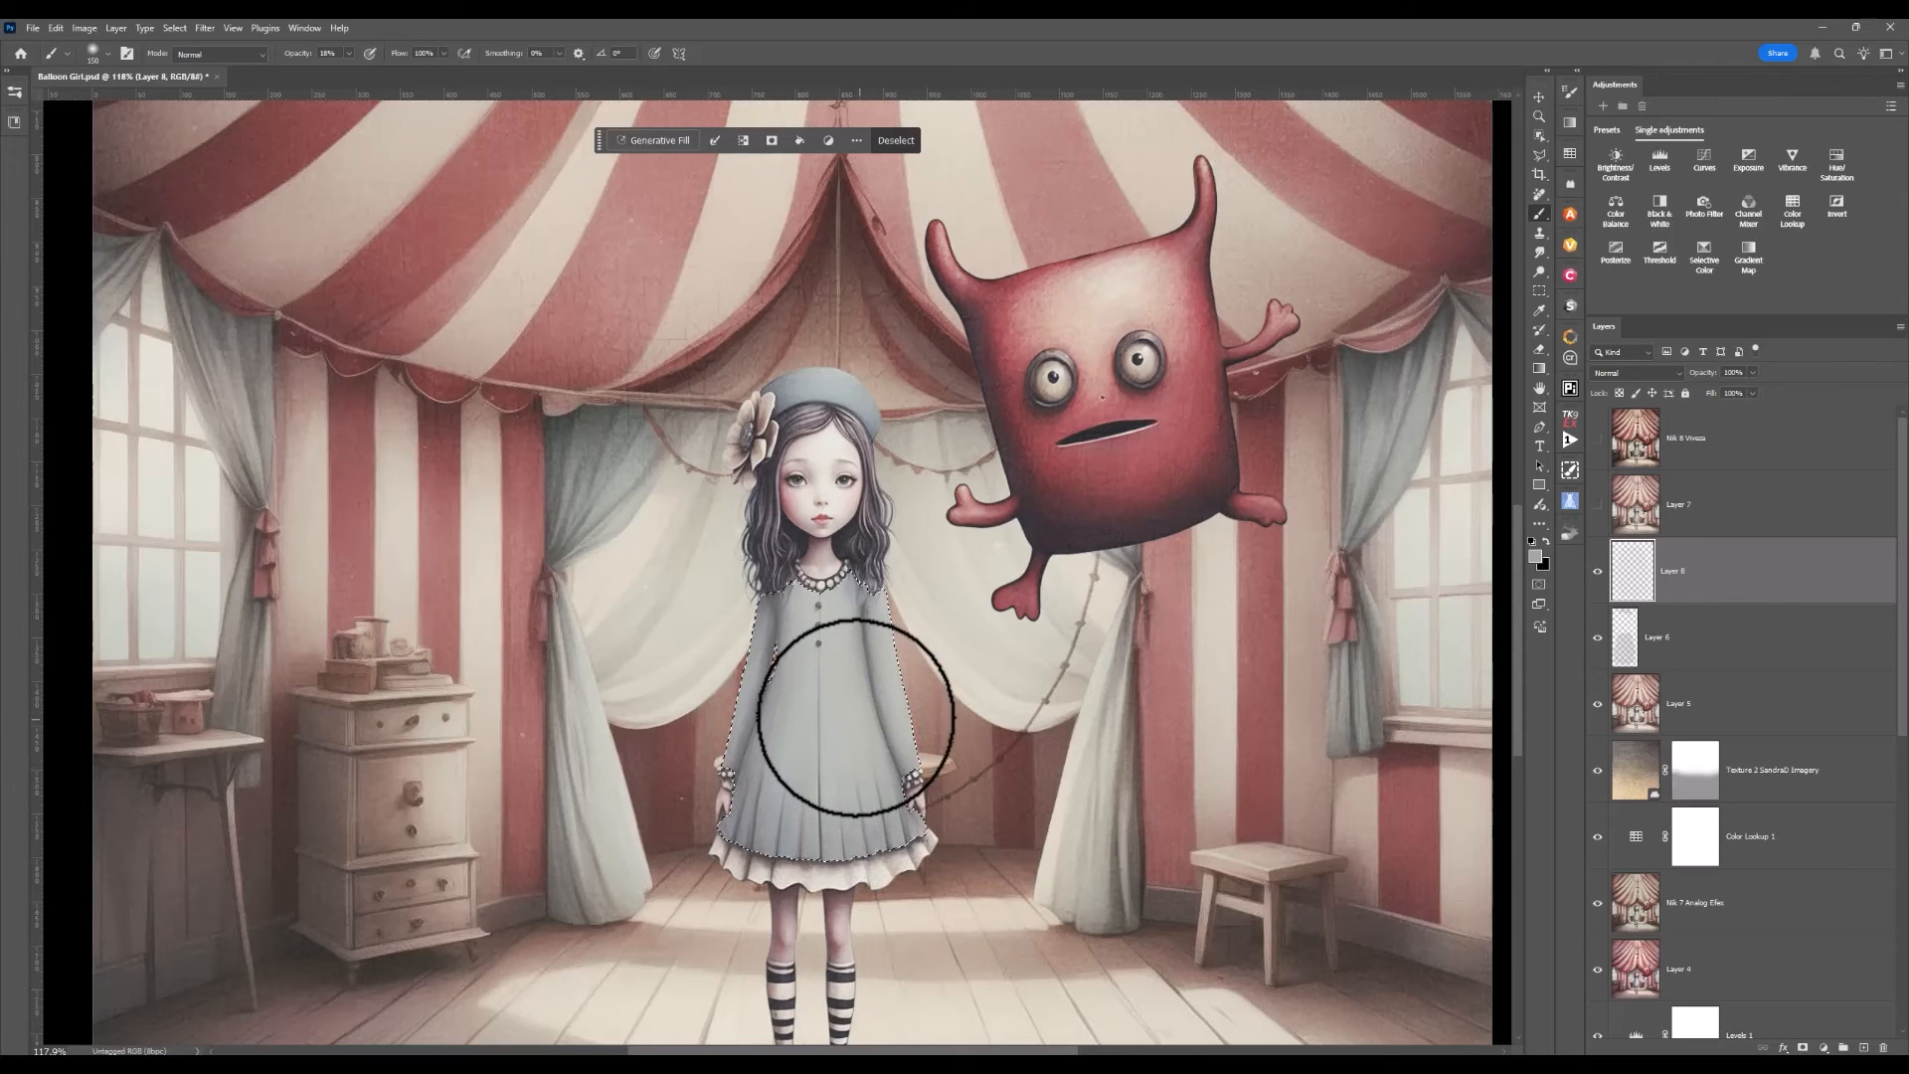
key("ctrl+d")
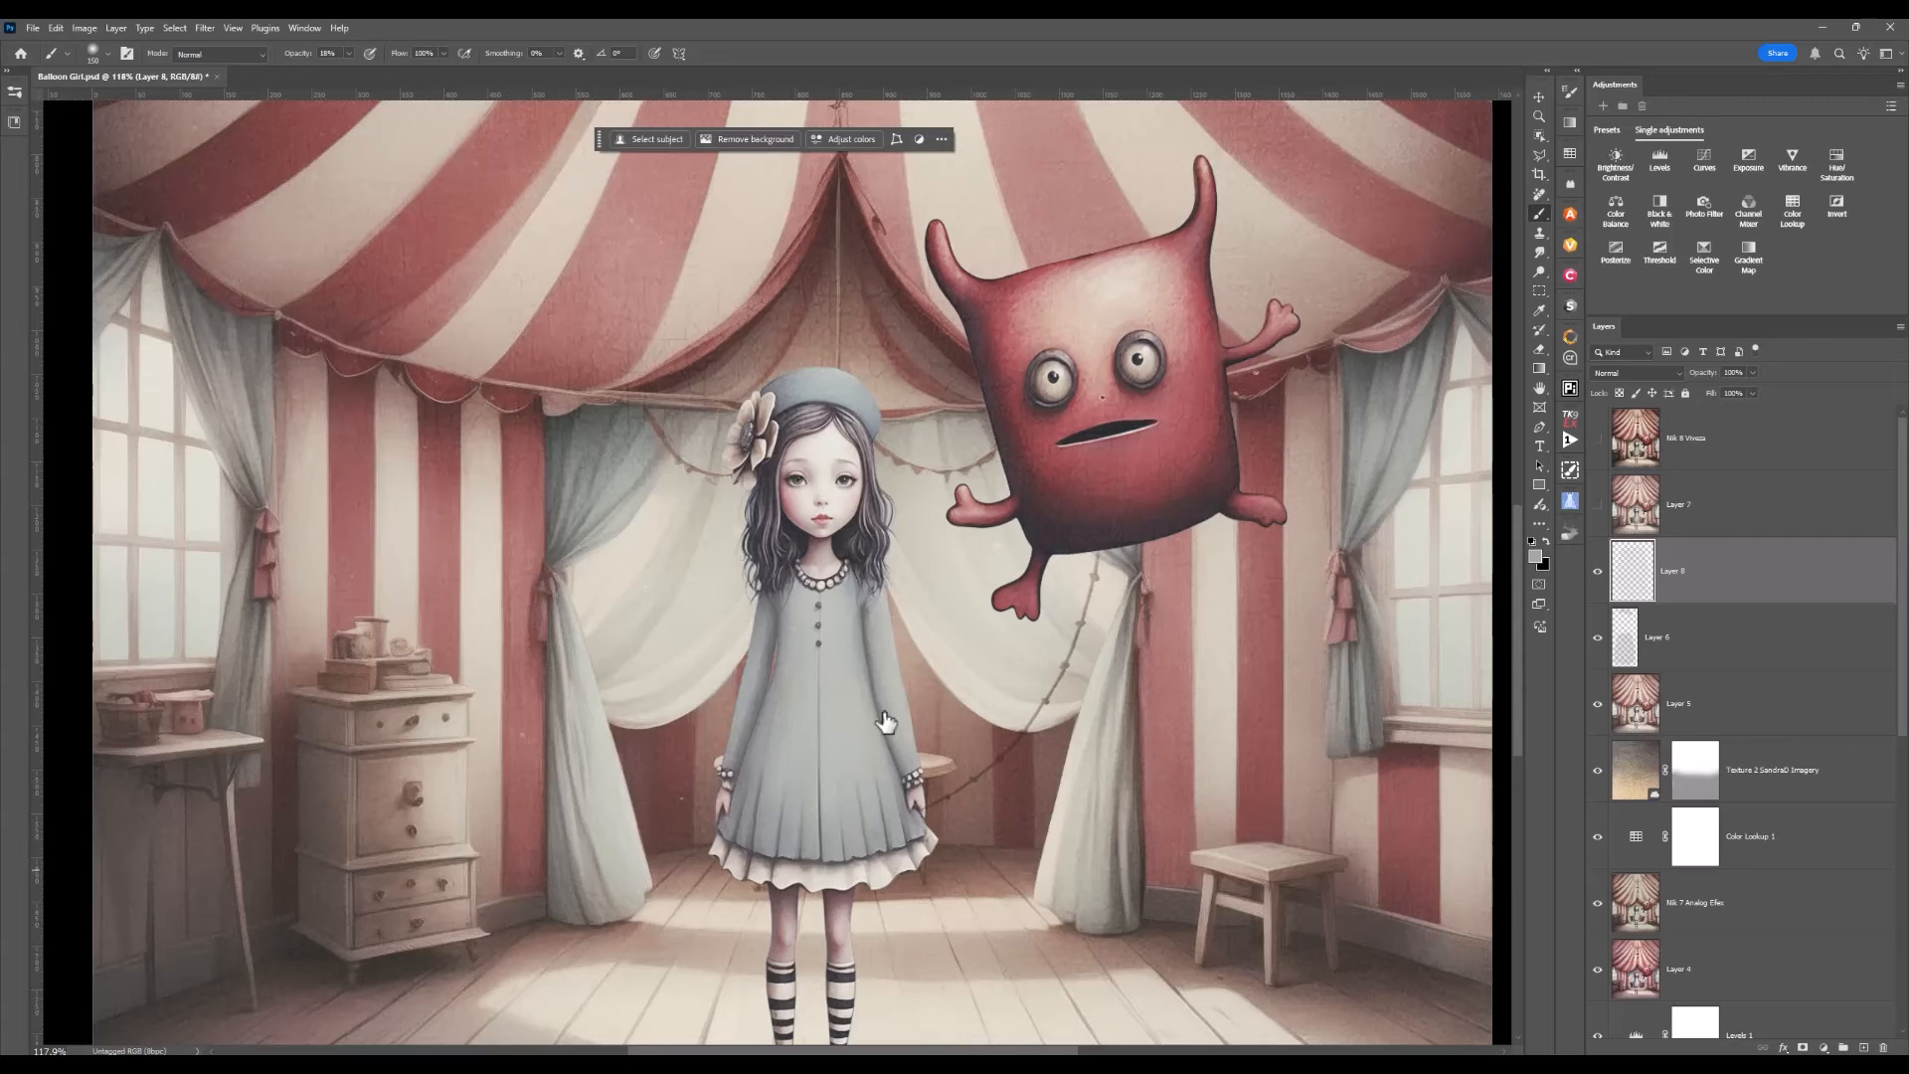
left_click(1598, 573)
left_click(1598, 573)
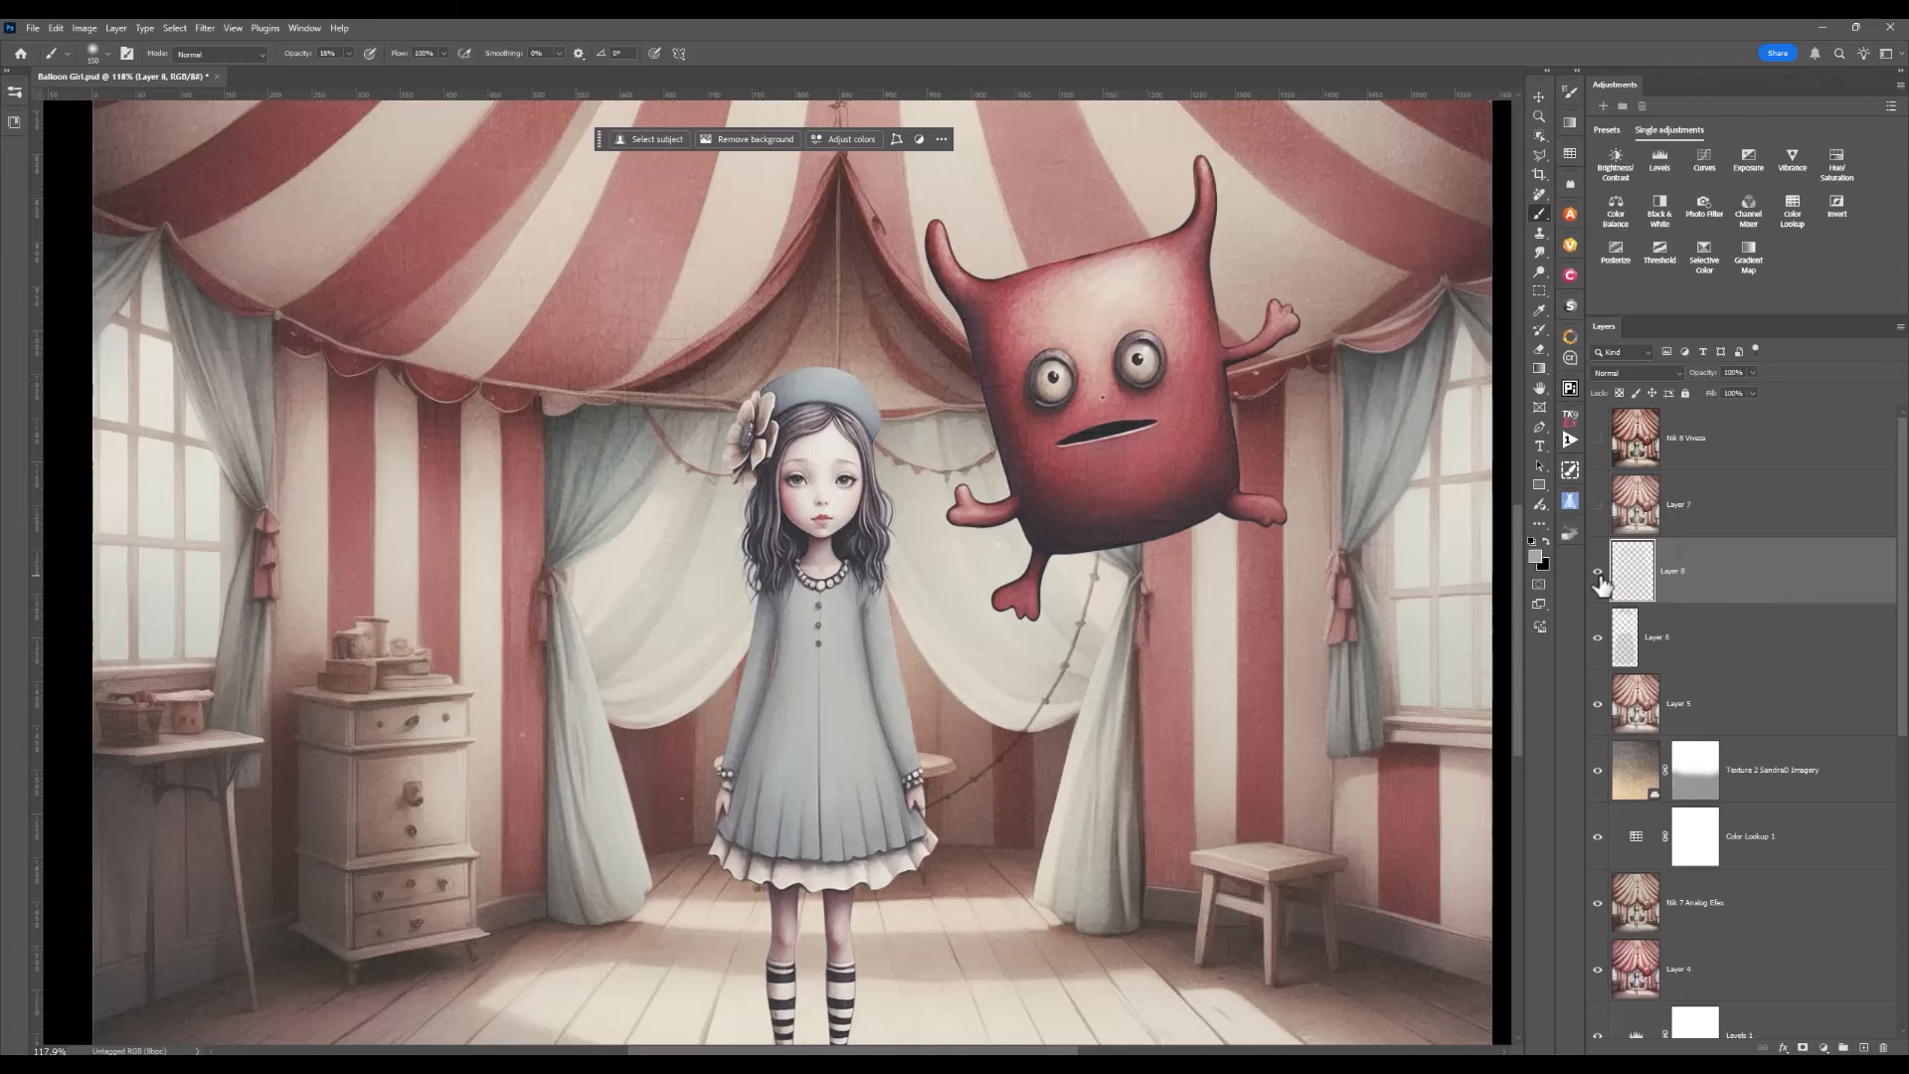
- Select the girl's hat, brush the sampled colour over it on Layer 8, deselect, and compare before and after
left_click(1541, 135)
left_click_drag(740, 350, 907, 435)
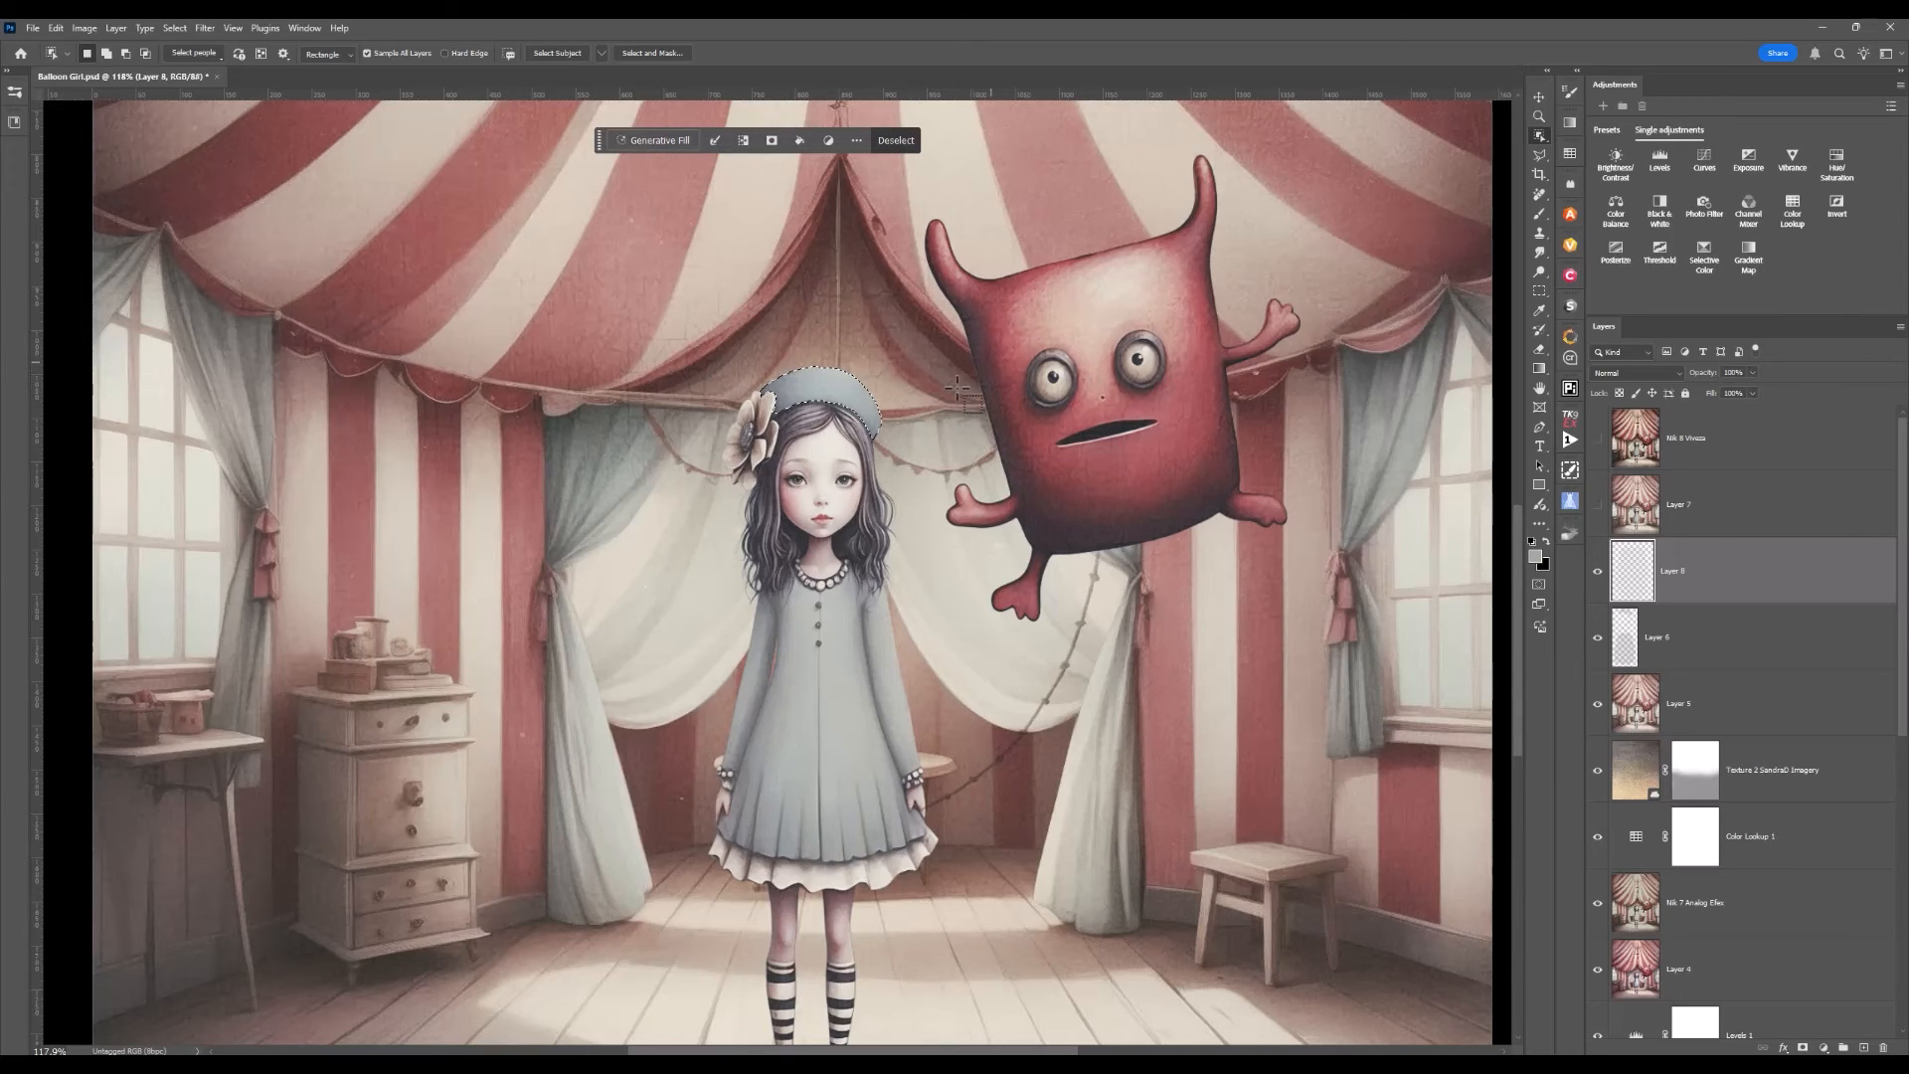
left_click(1538, 214)
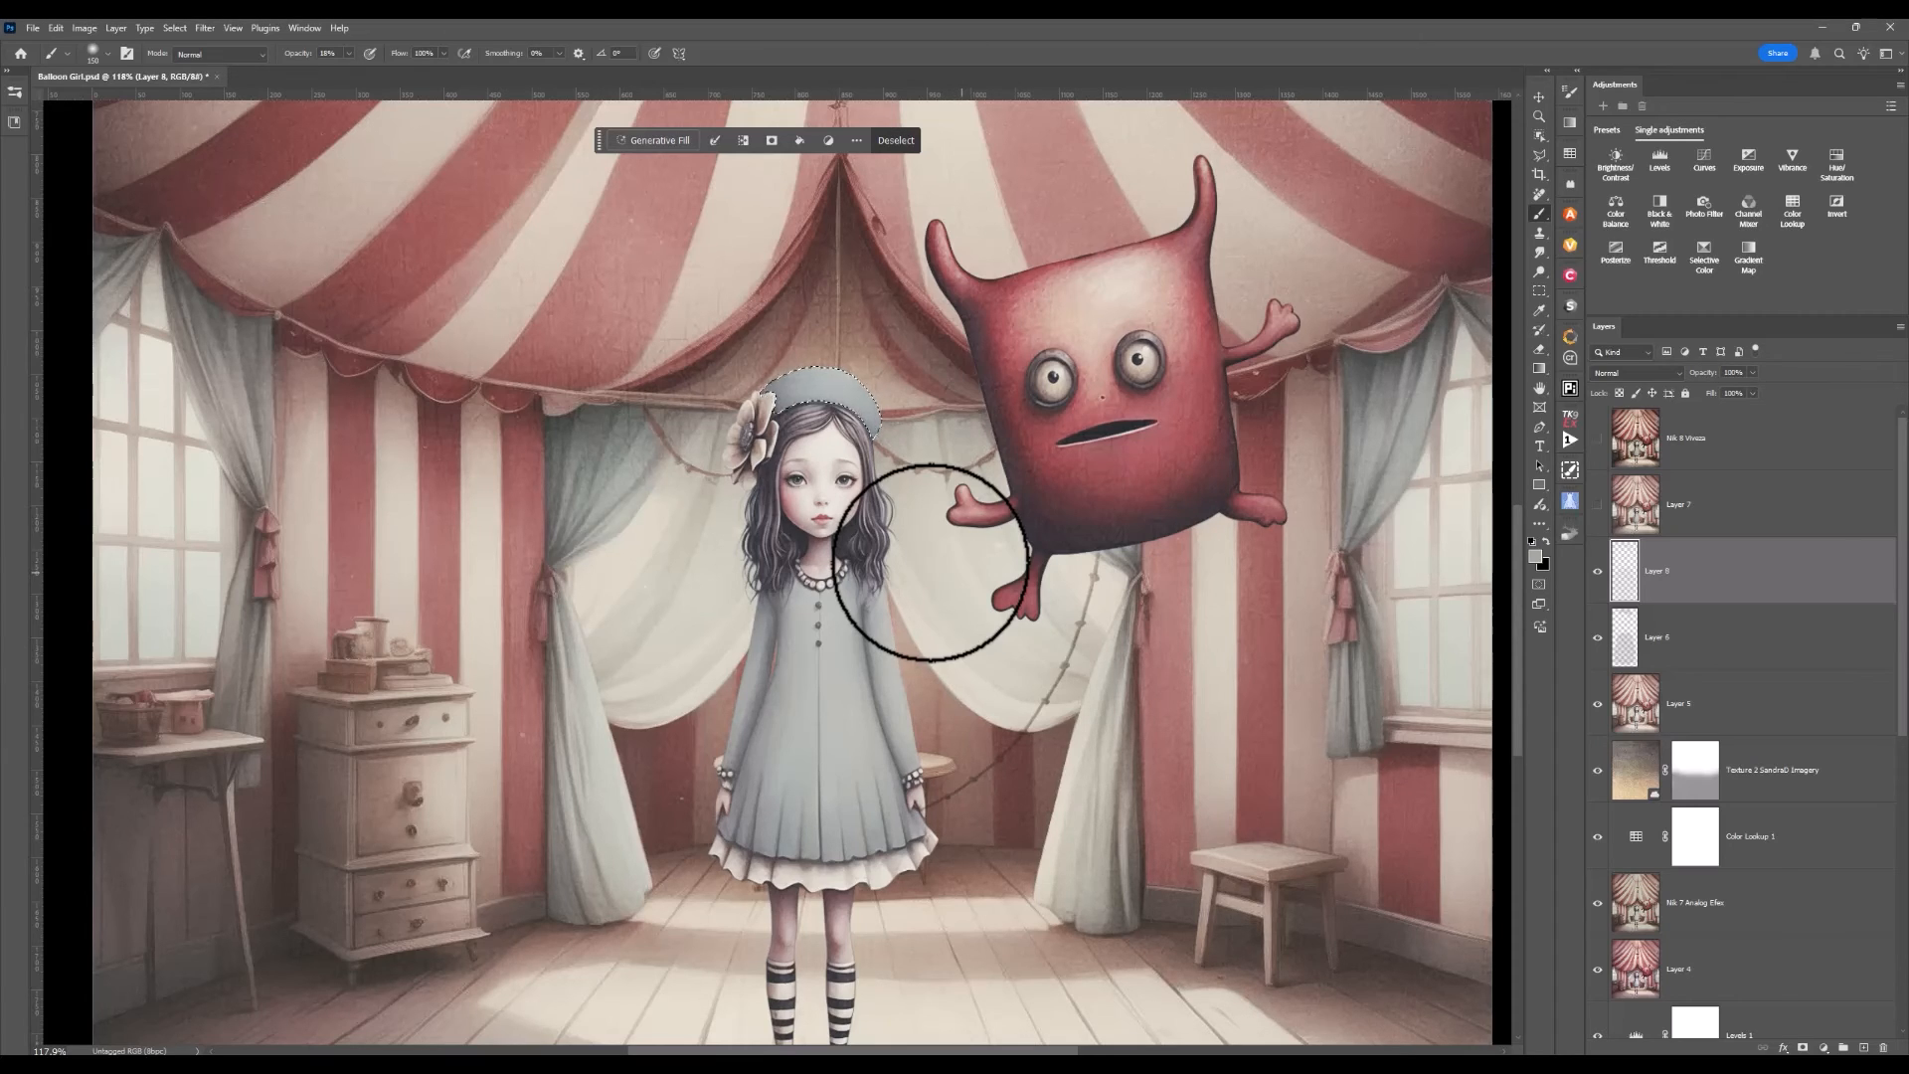
key("ctrl+d")
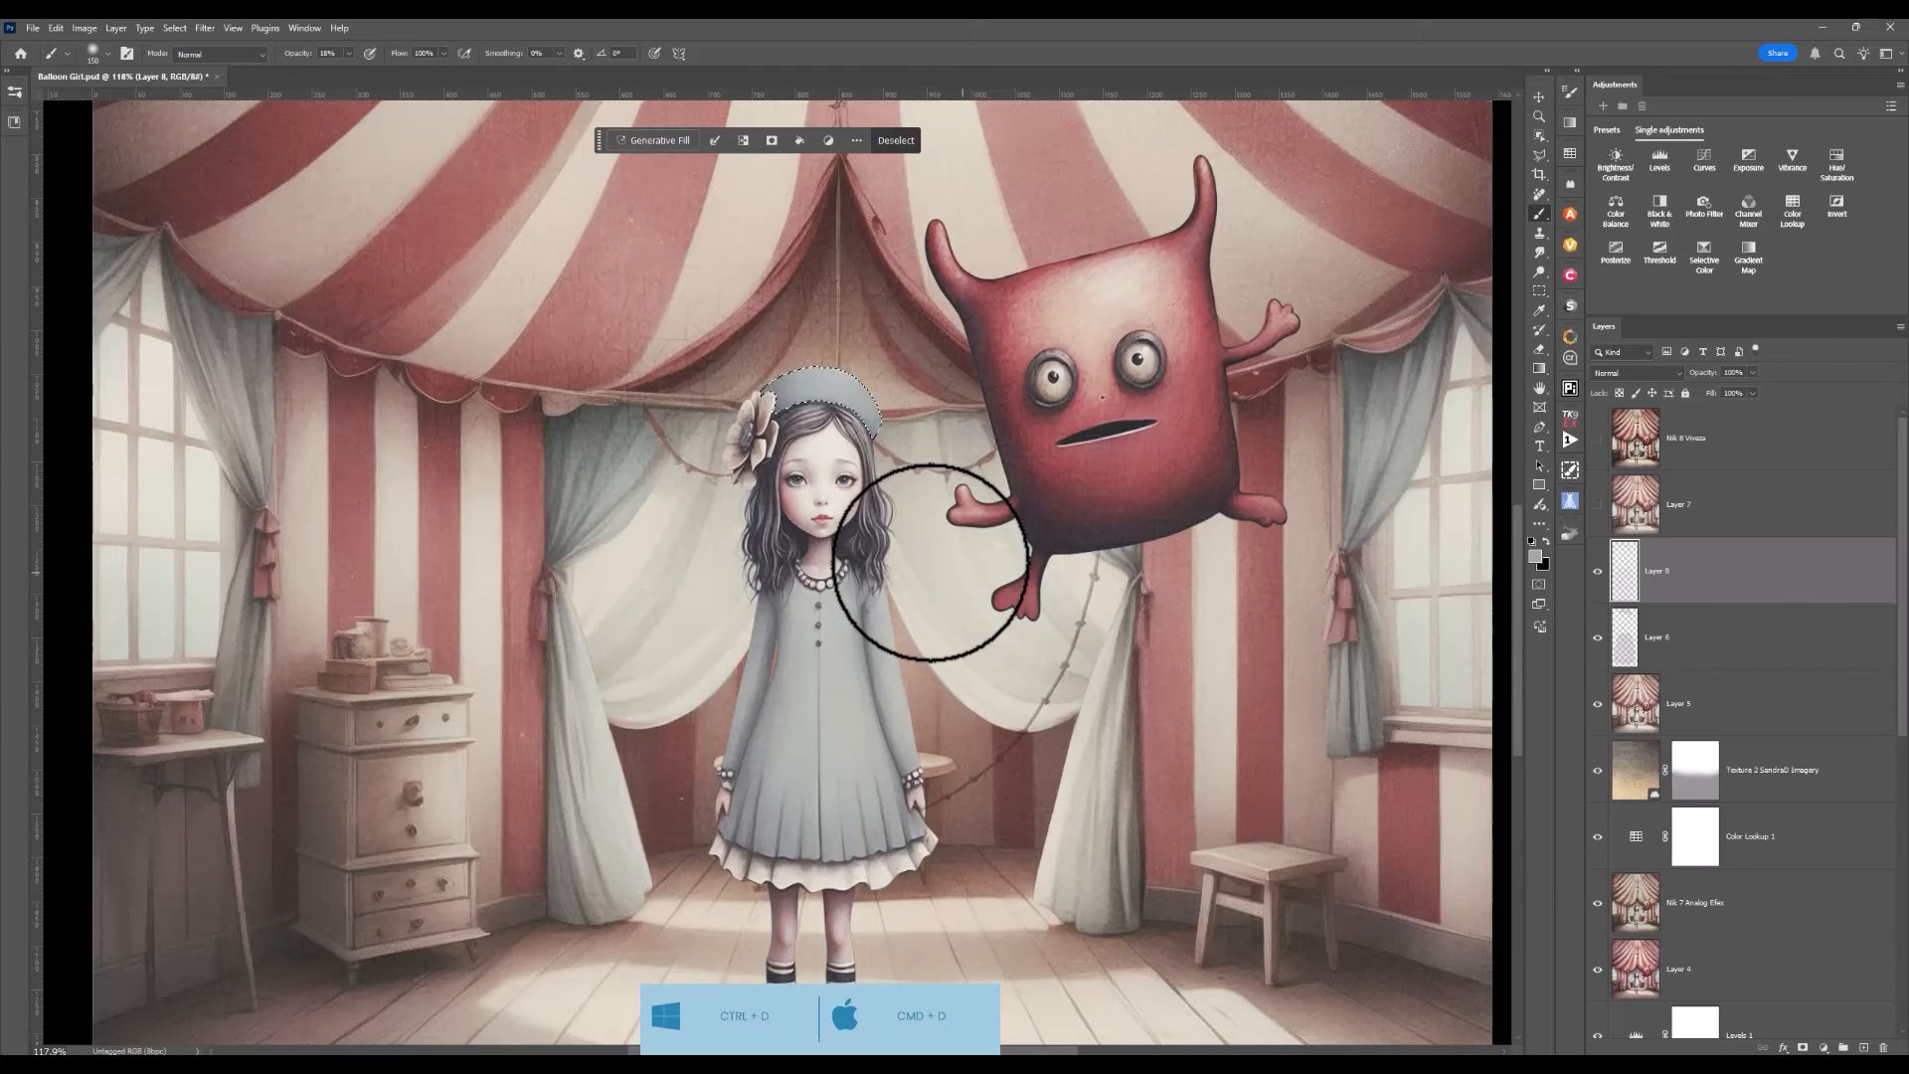
left_click(1598, 576)
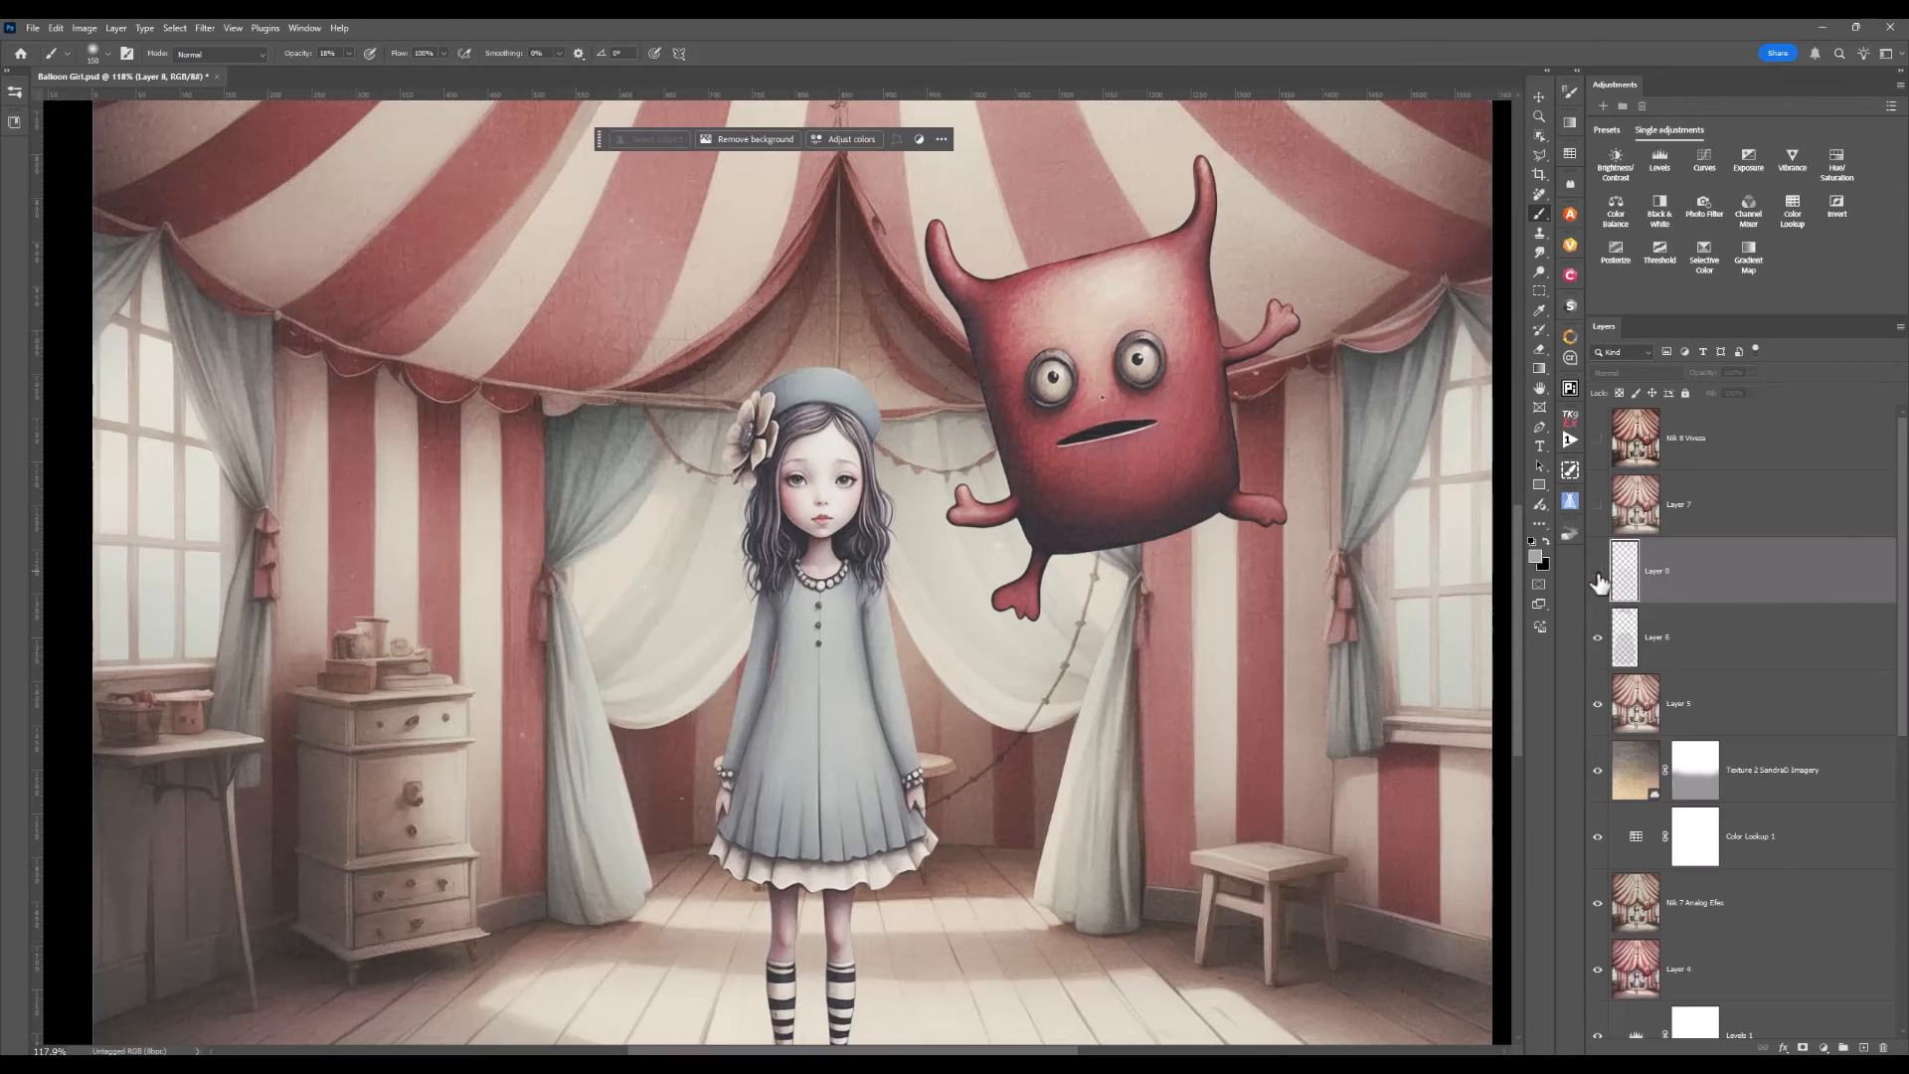
left_click(1598, 577)
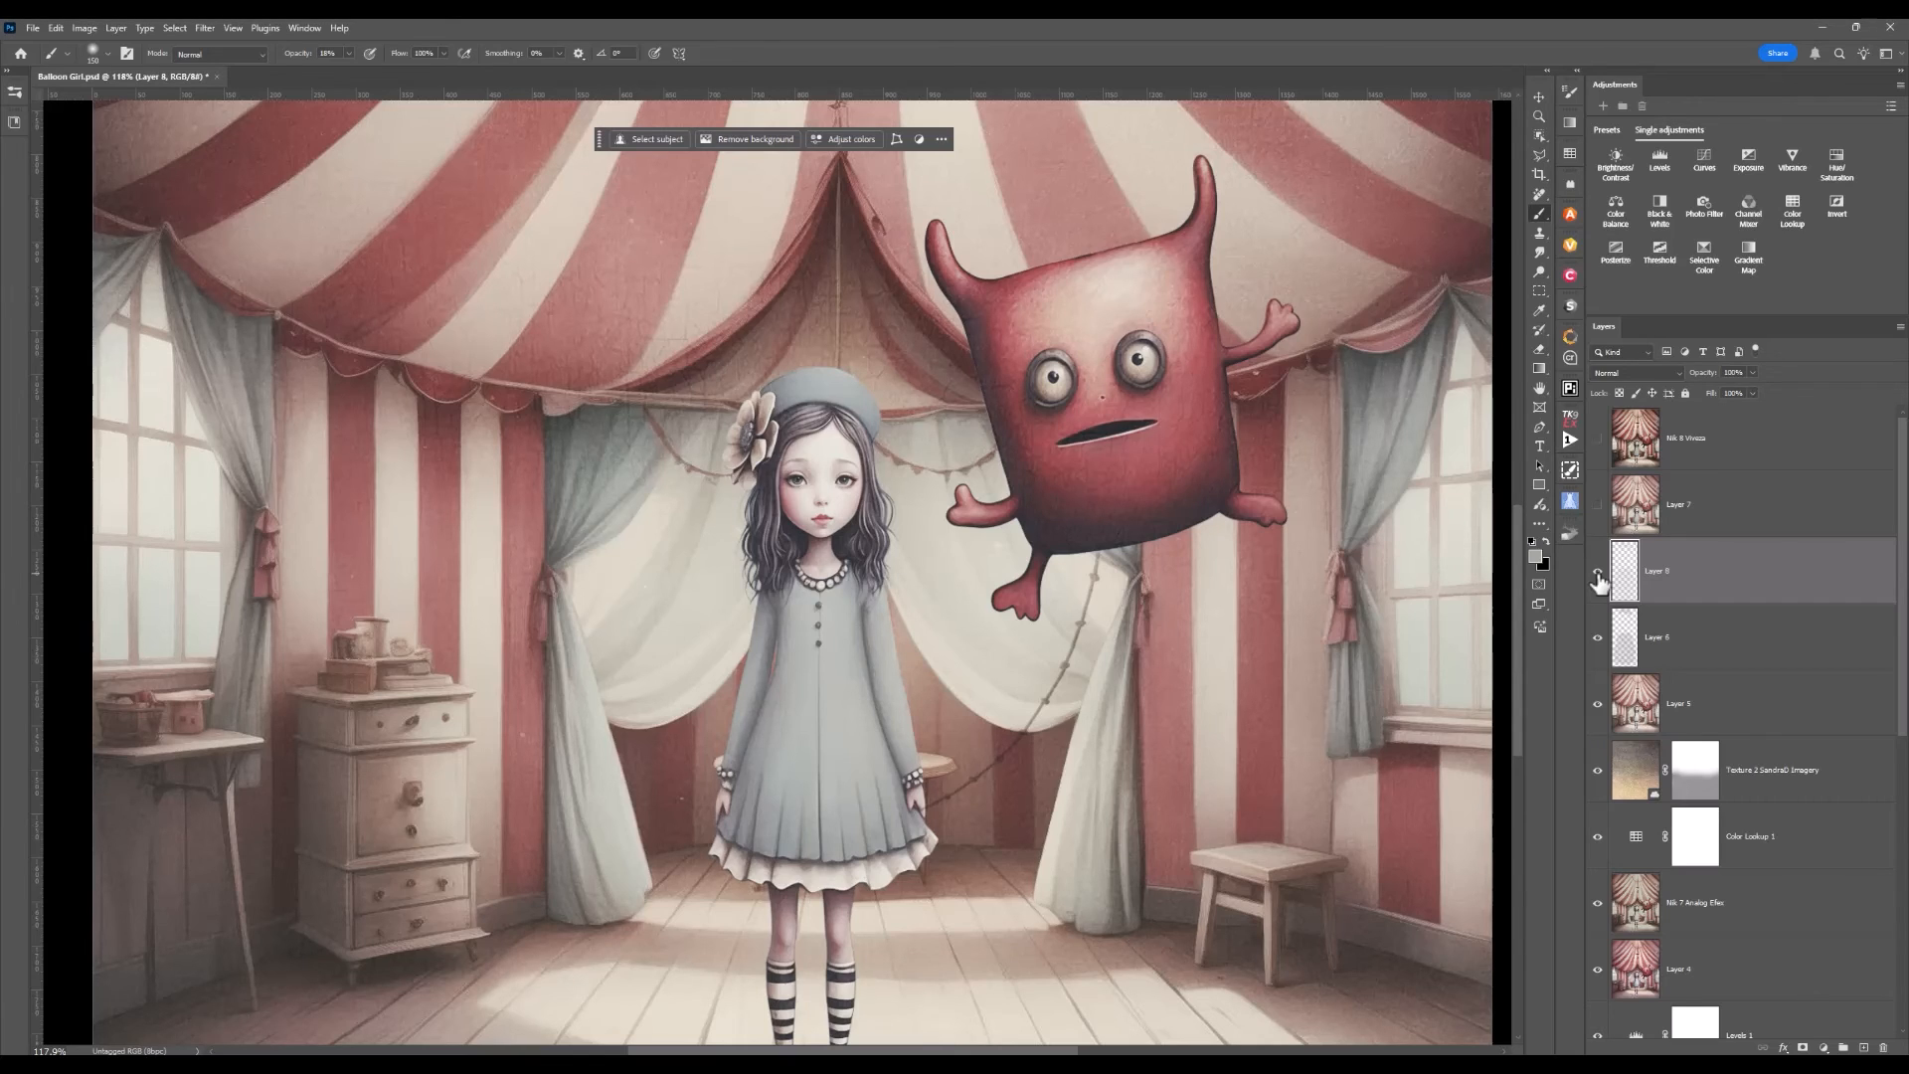
- Hide Layer 8 and compare the girl's dress and hat with and without the recolouring on Layer 6, leaving Layer 6 visible
left_click(1598, 577)
scroll(1651, 587, "down", 1)
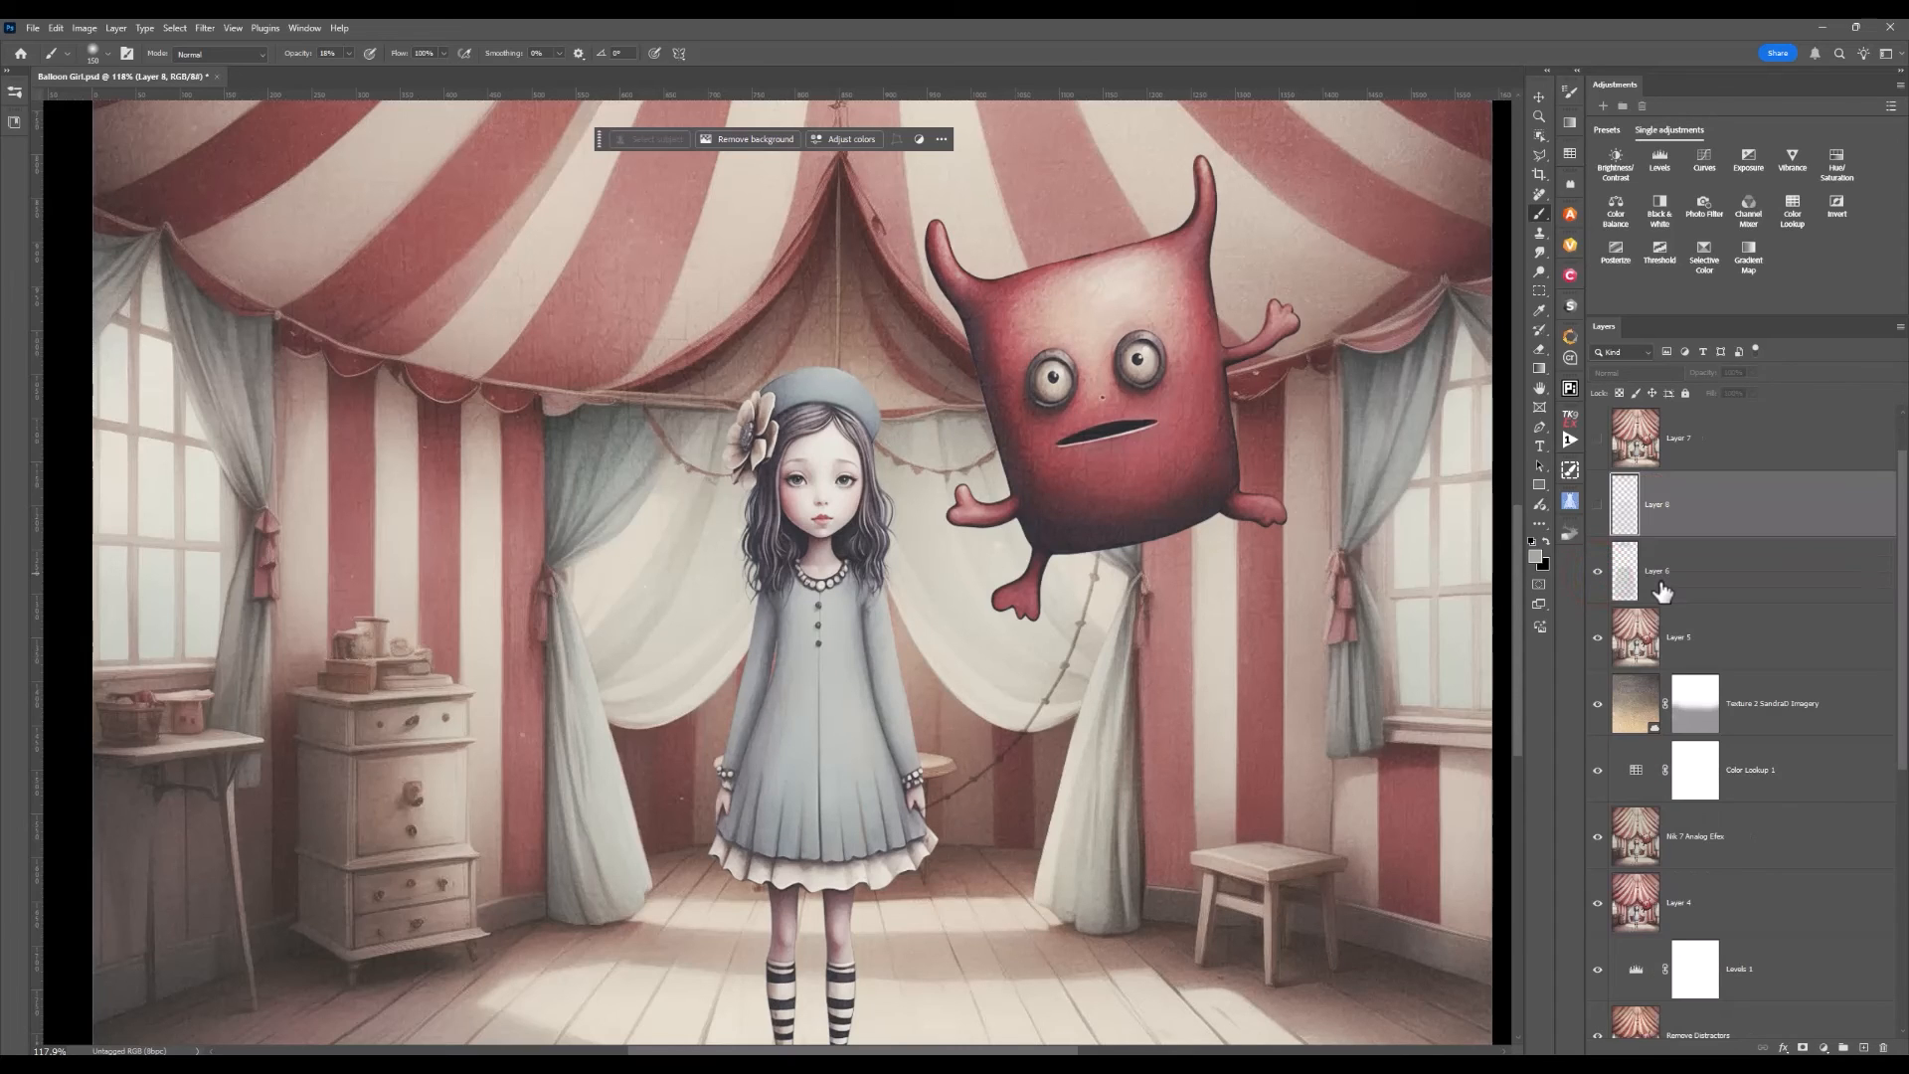
left_click(1598, 575)
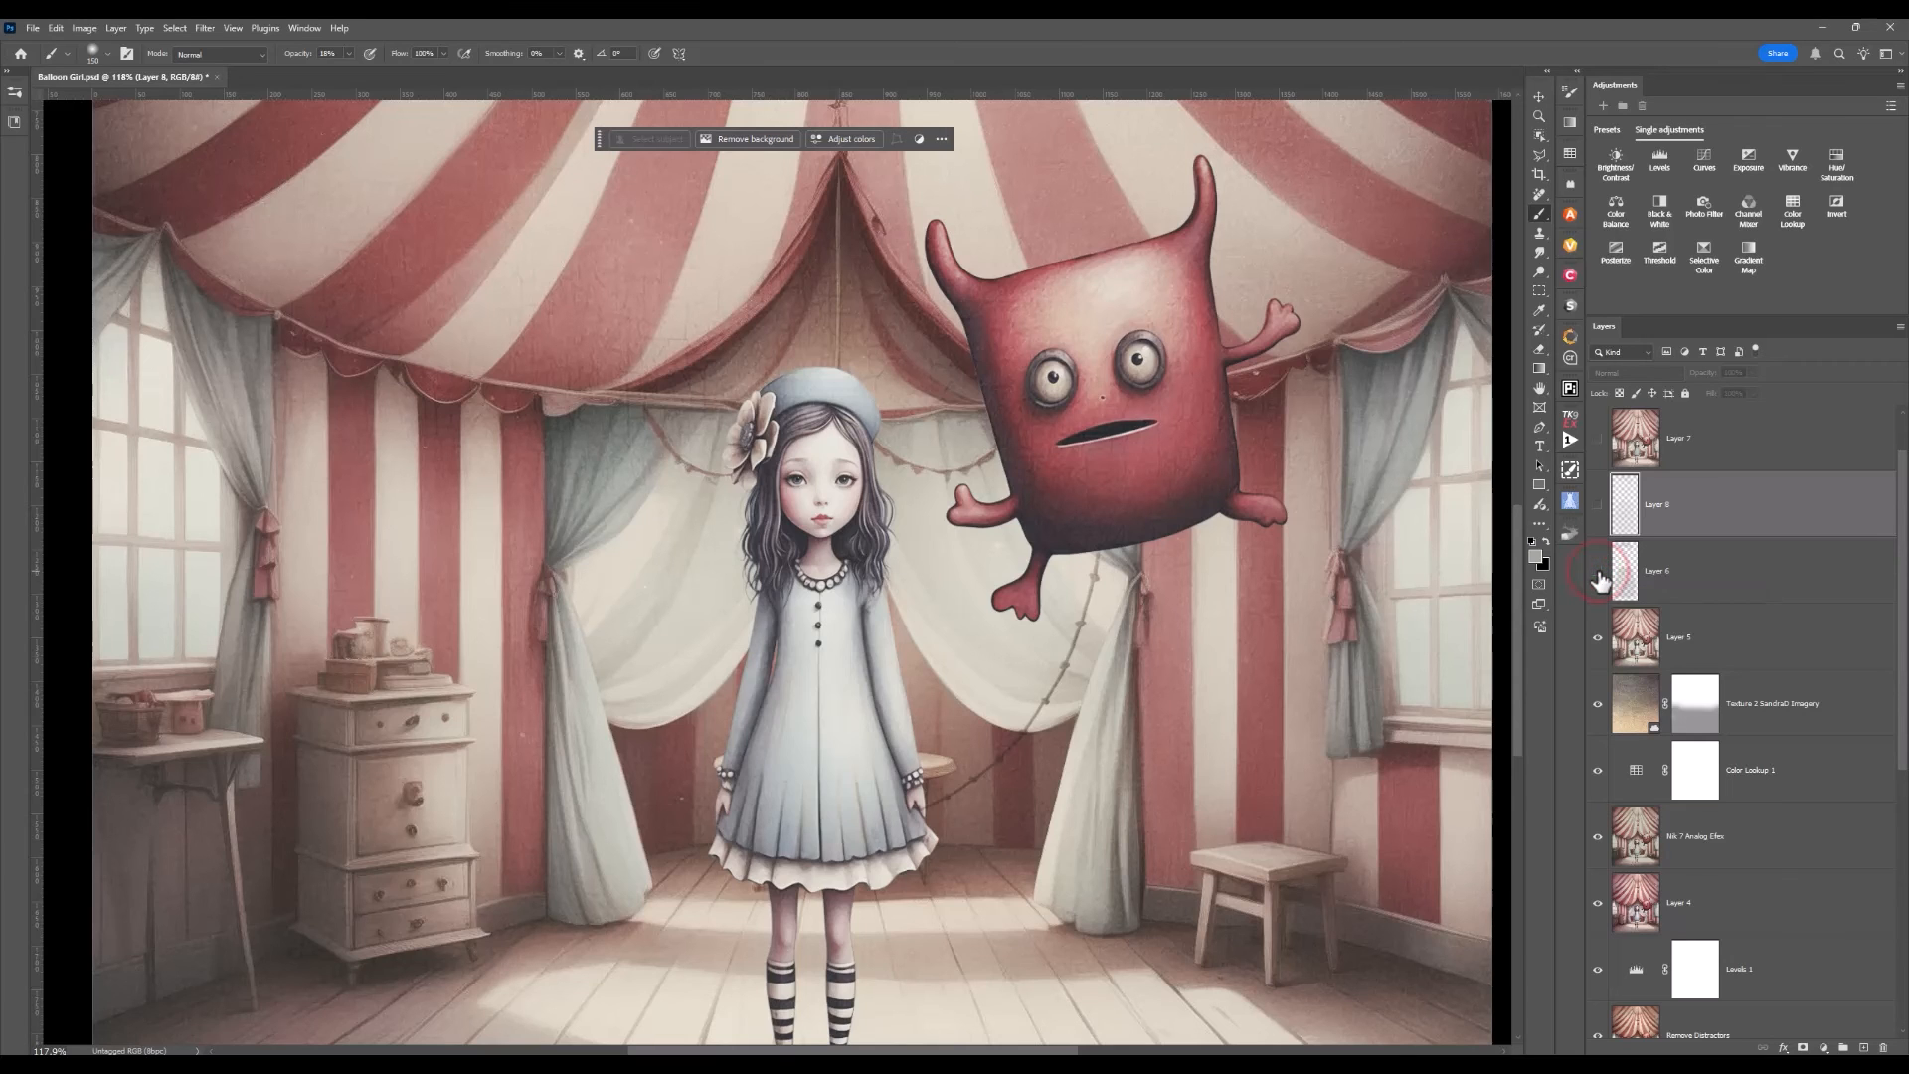
left_click(1598, 575)
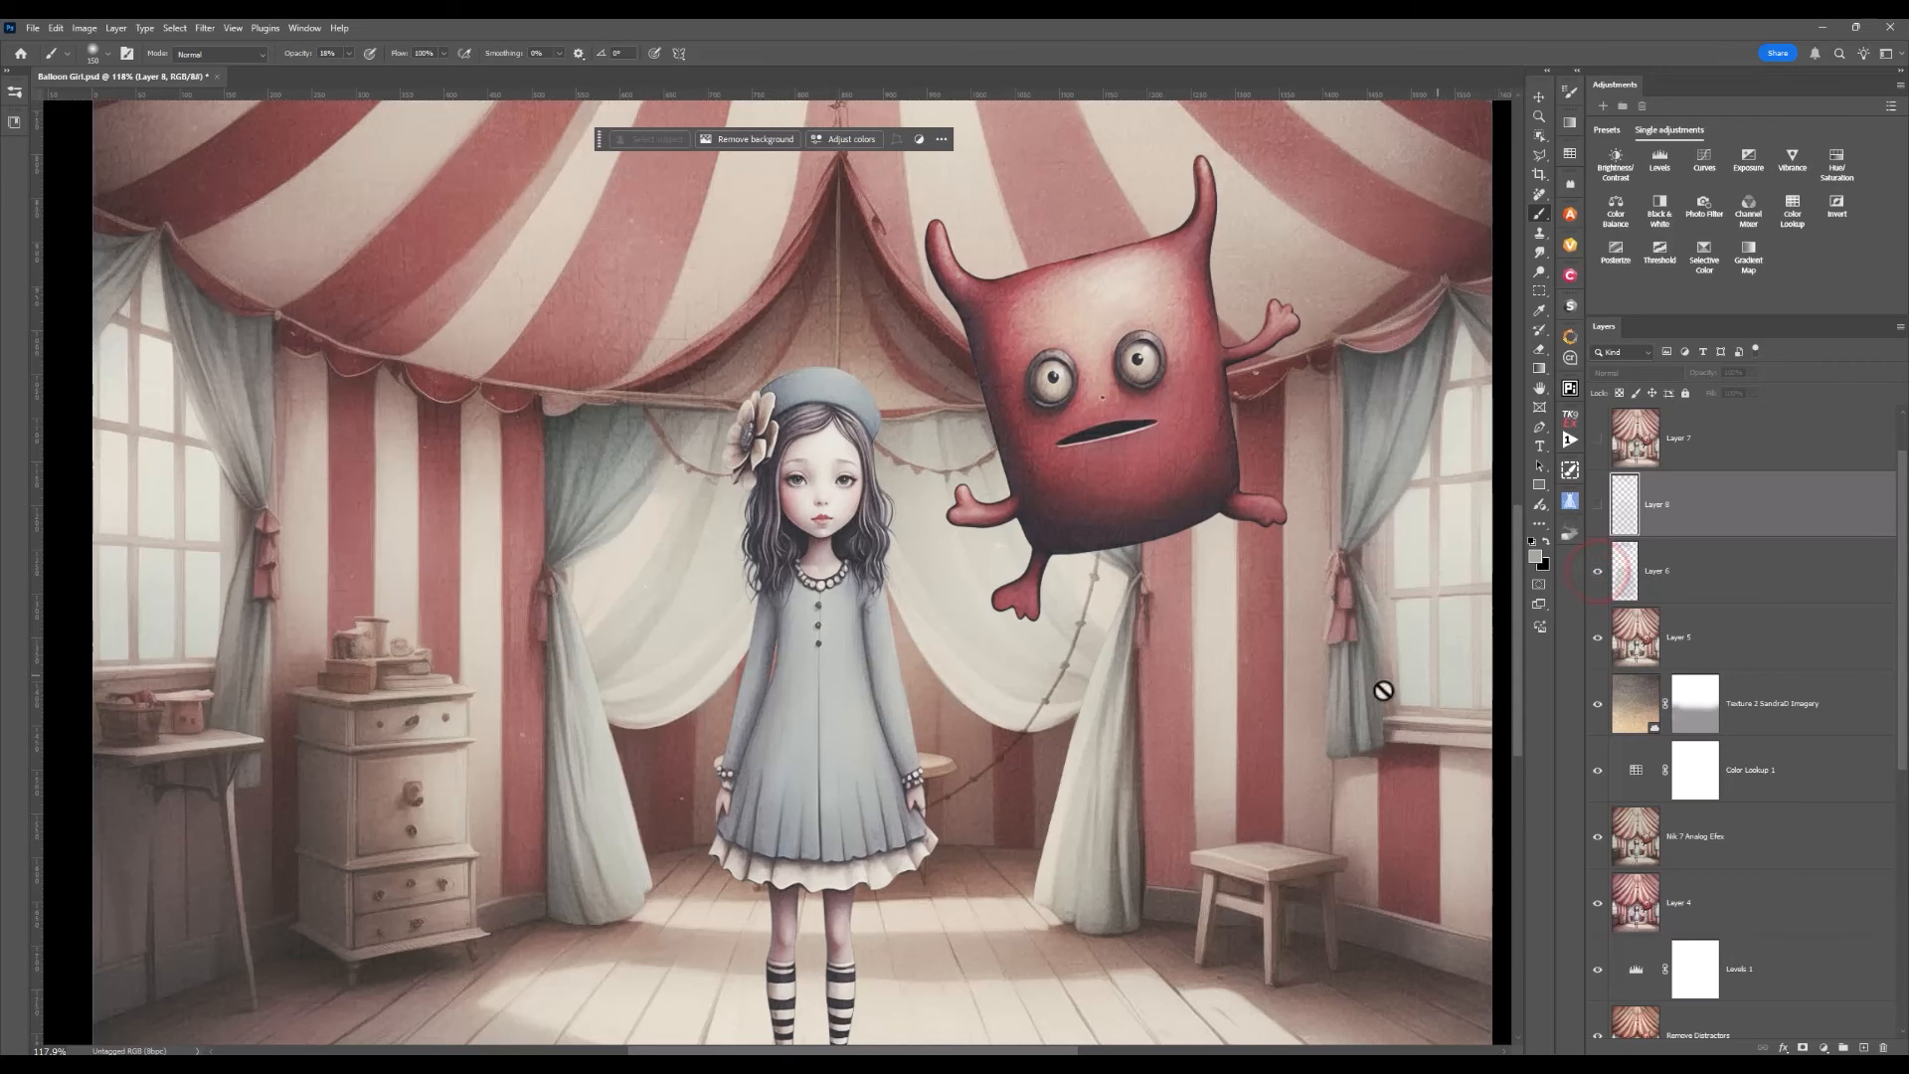
- Show Layer 7 and the Nik 8 Viveza layer over the whole composite, and make the Viveza layer active
scroll(1381, 690, "down", 3)
scroll(1324, 723, "down", 2)
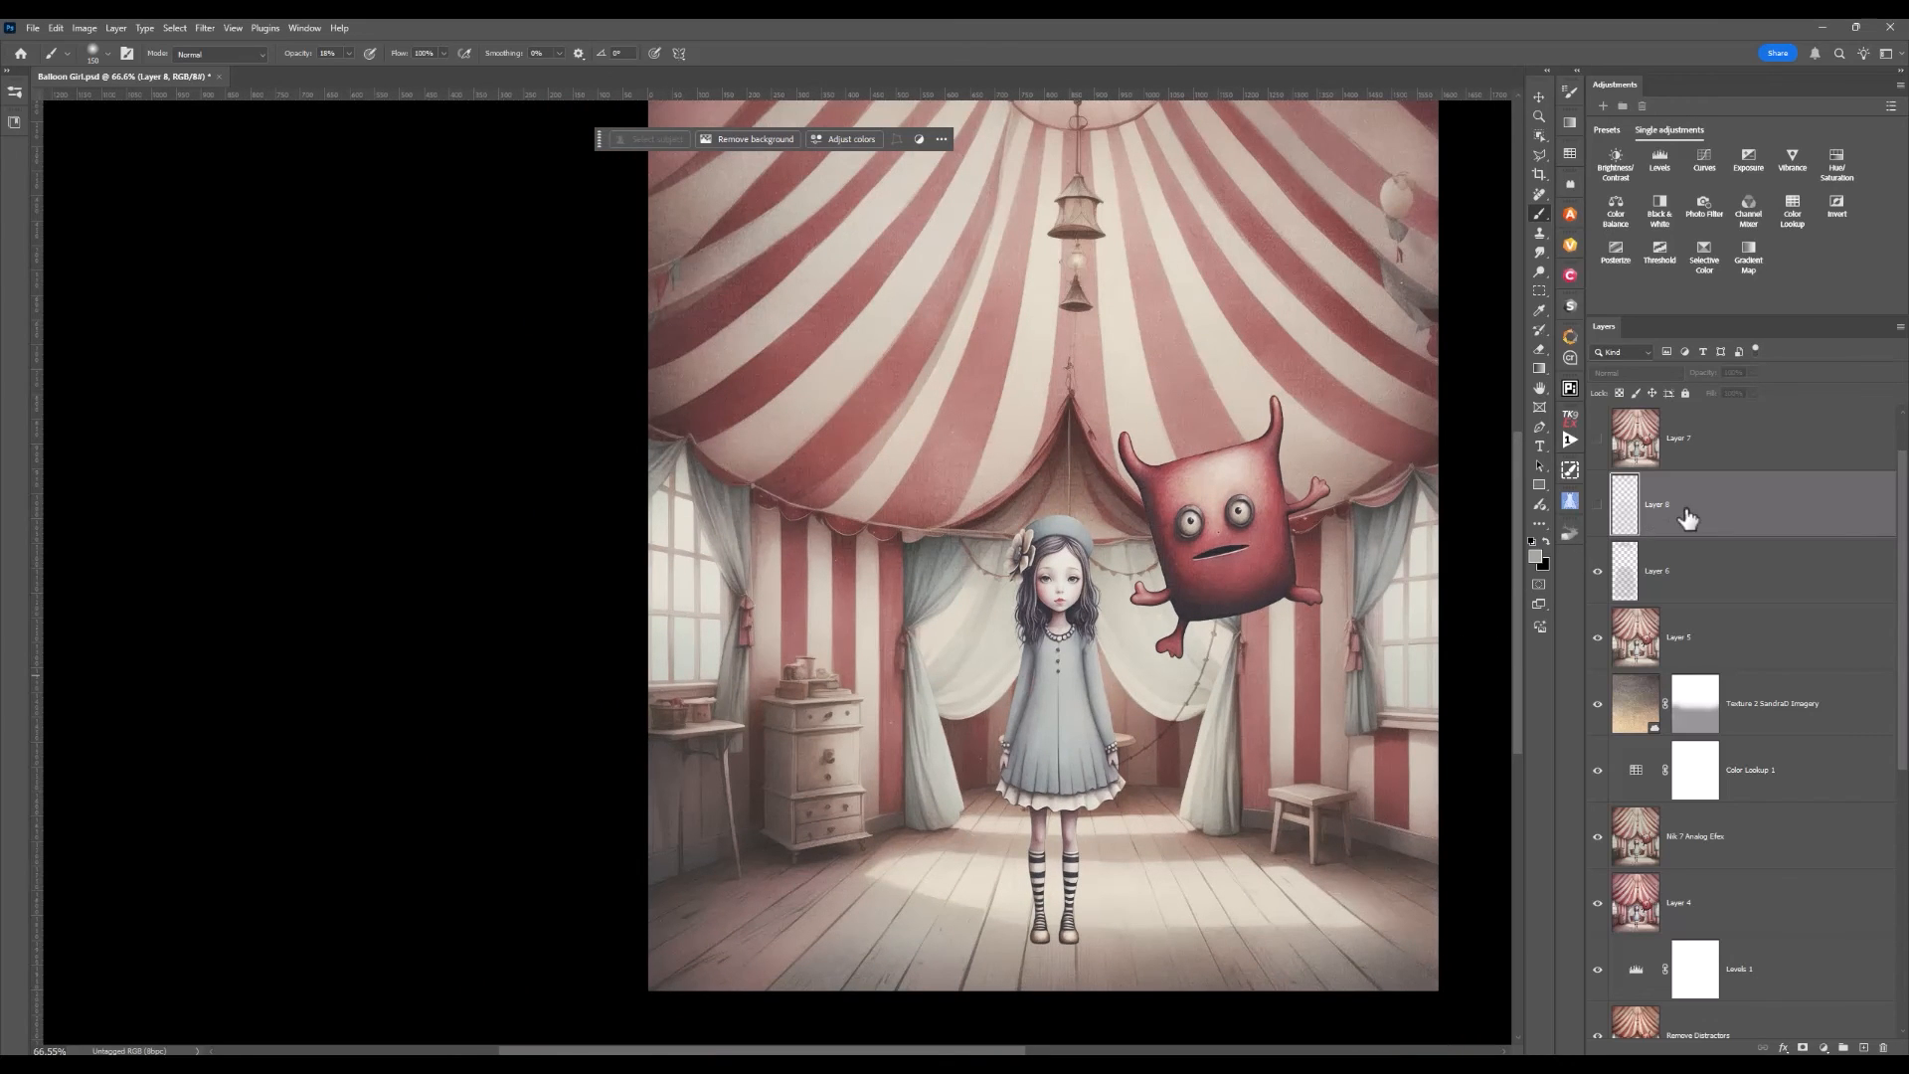
scroll(1688, 517, "up", 1)
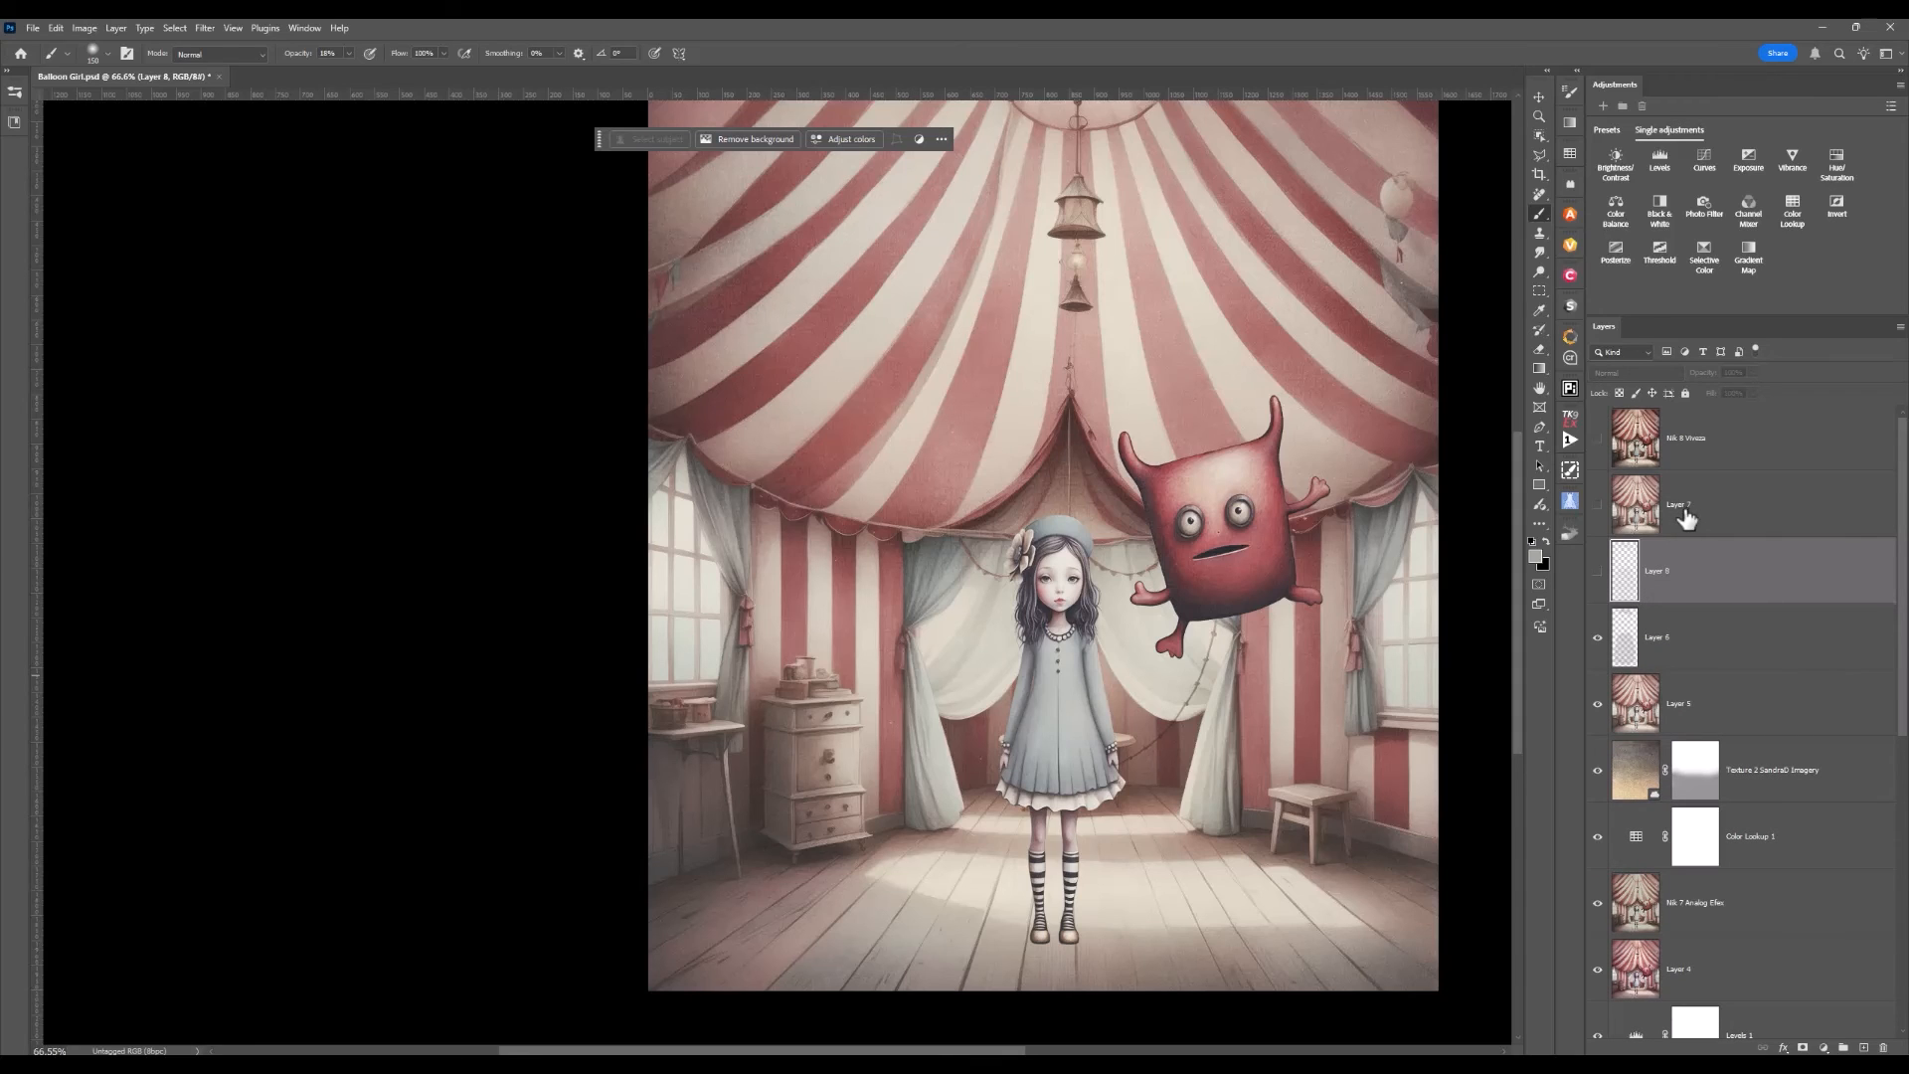
left_click(1598, 506)
left_click(1635, 507)
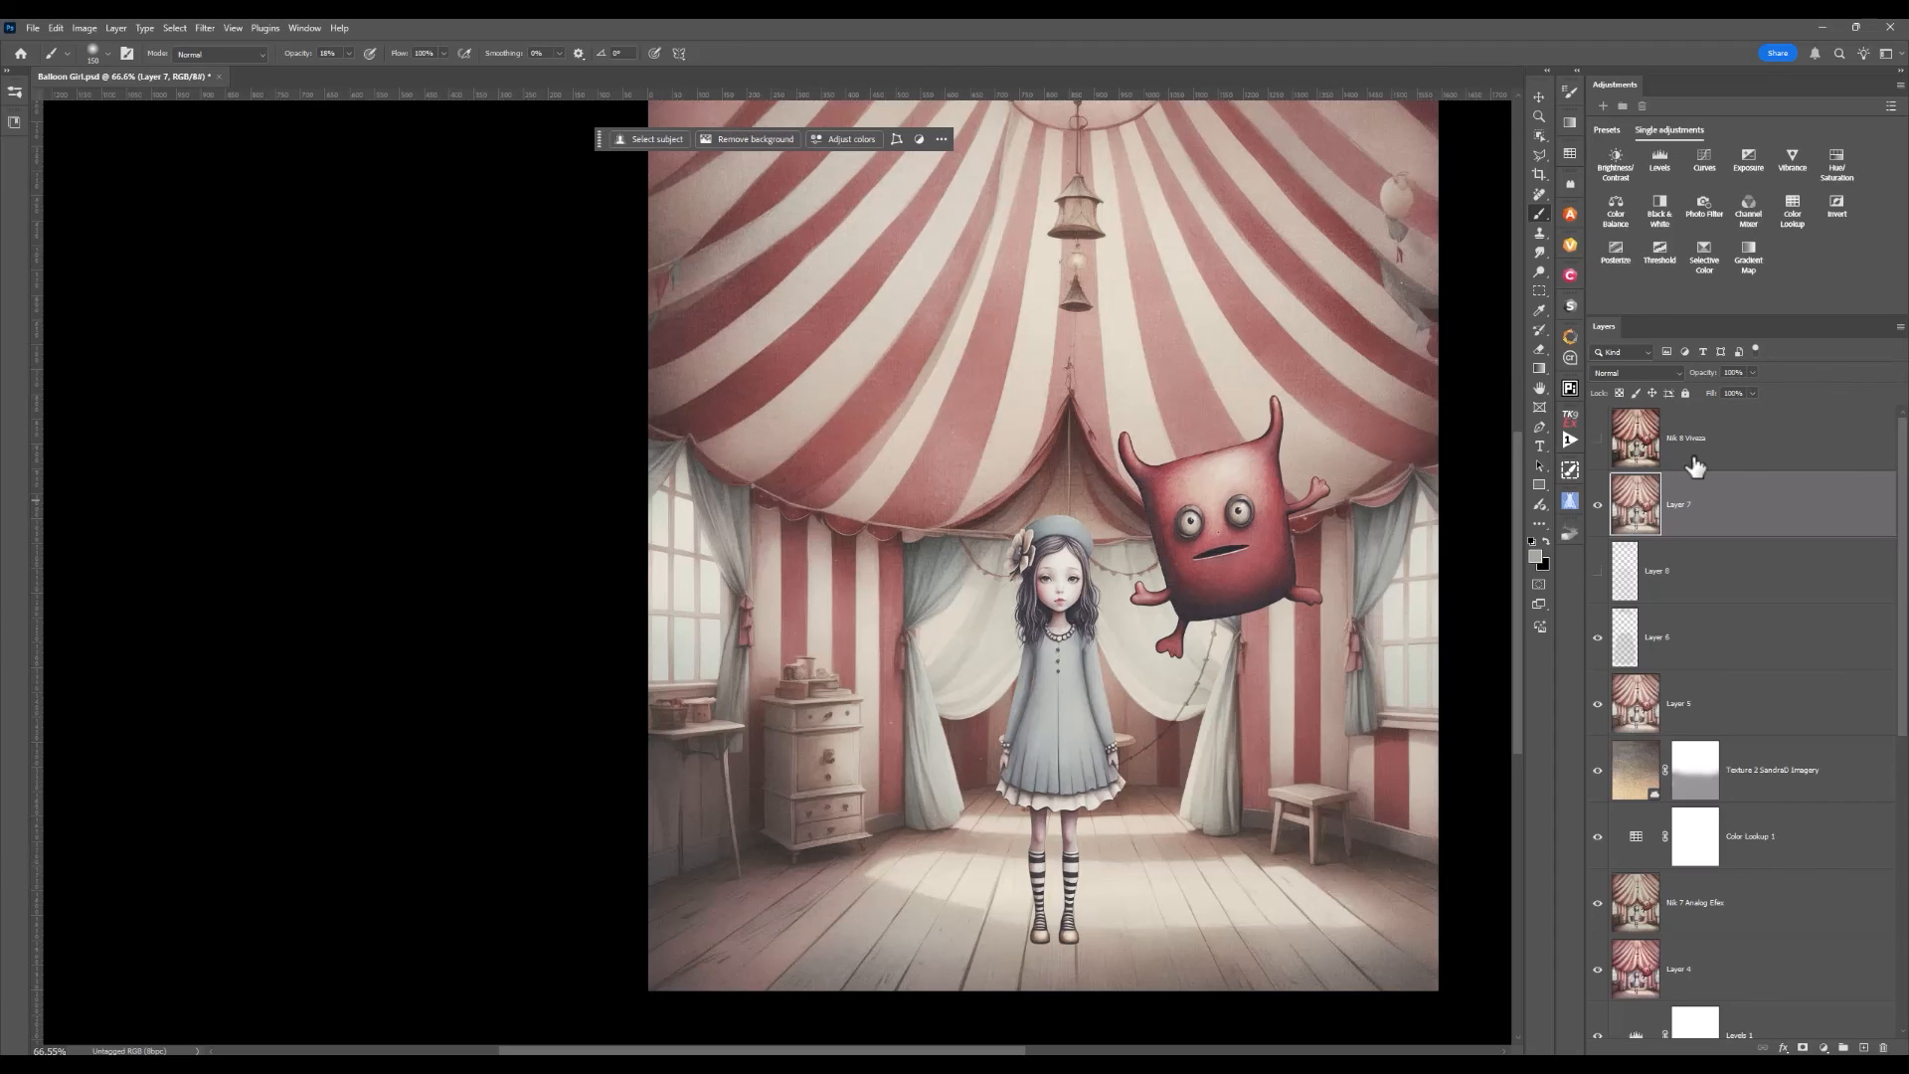
left_click(1598, 438)
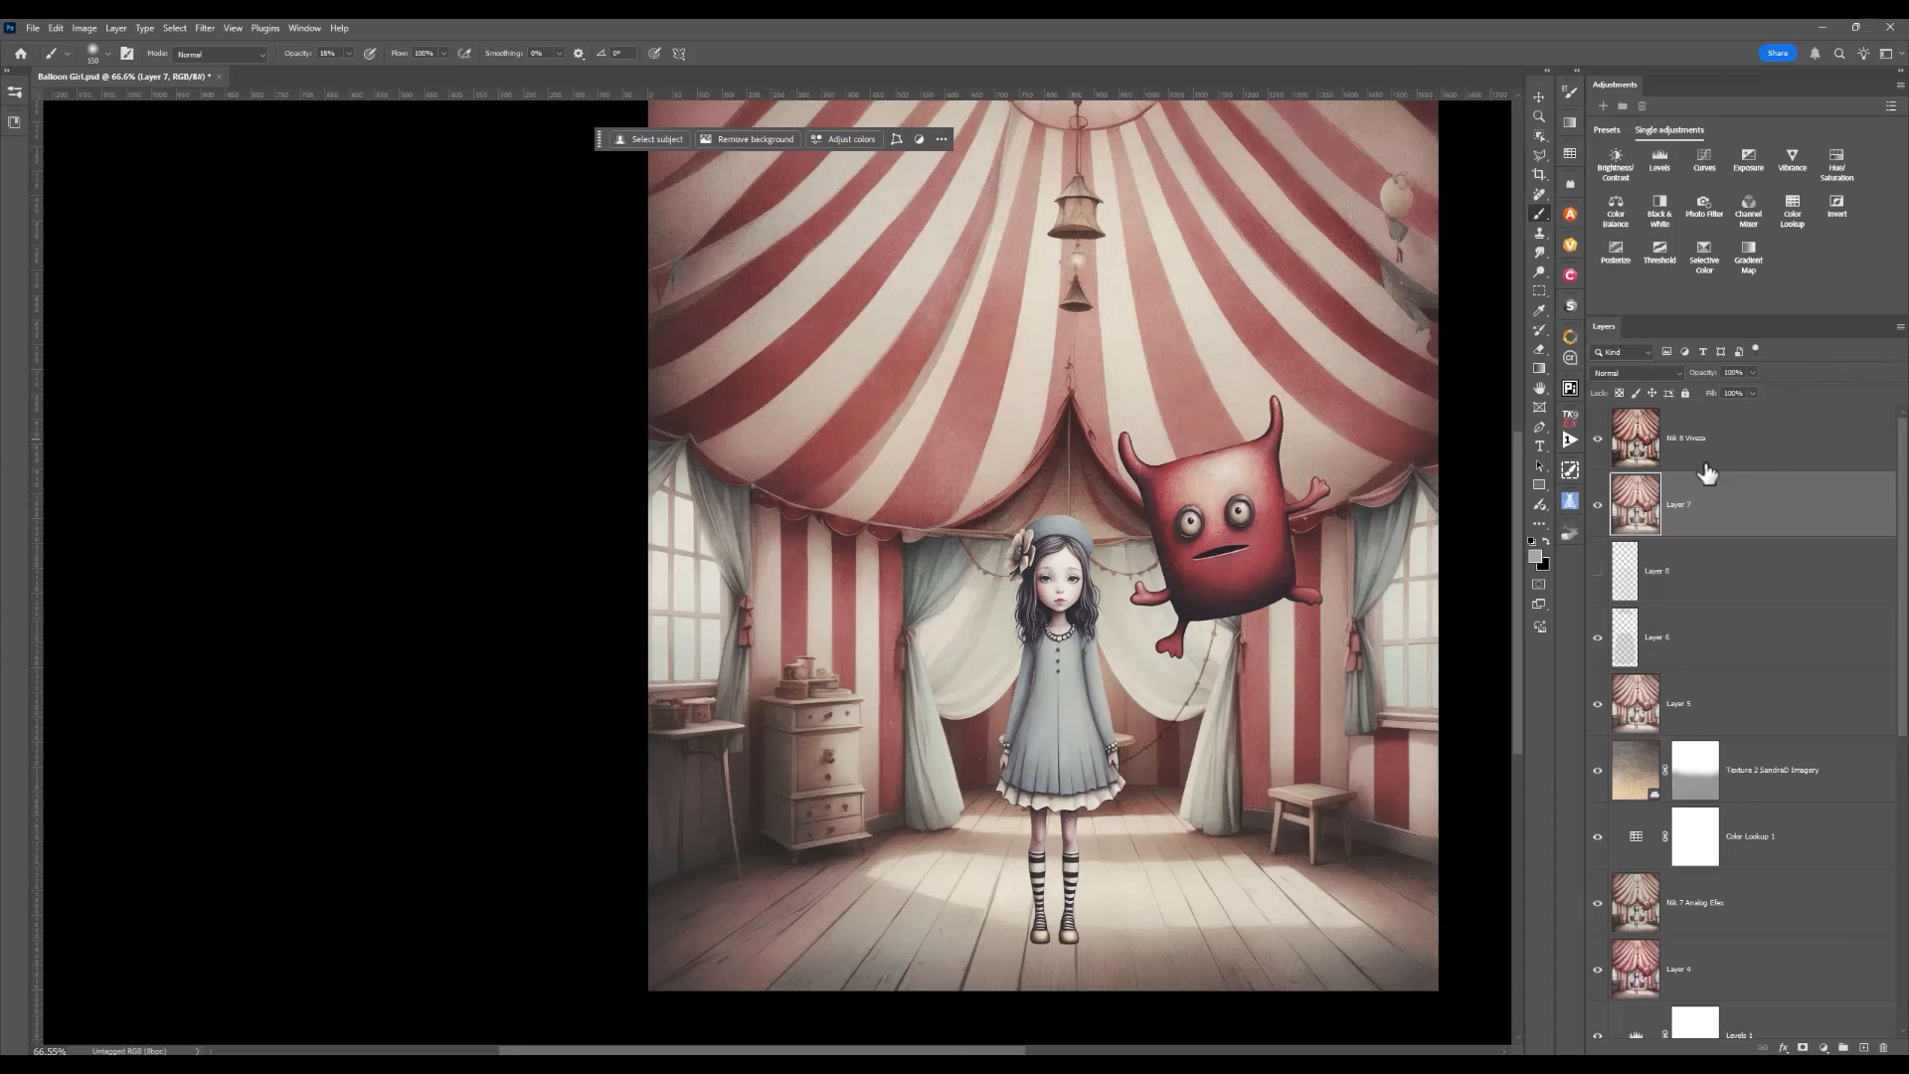
left_click(1702, 438)
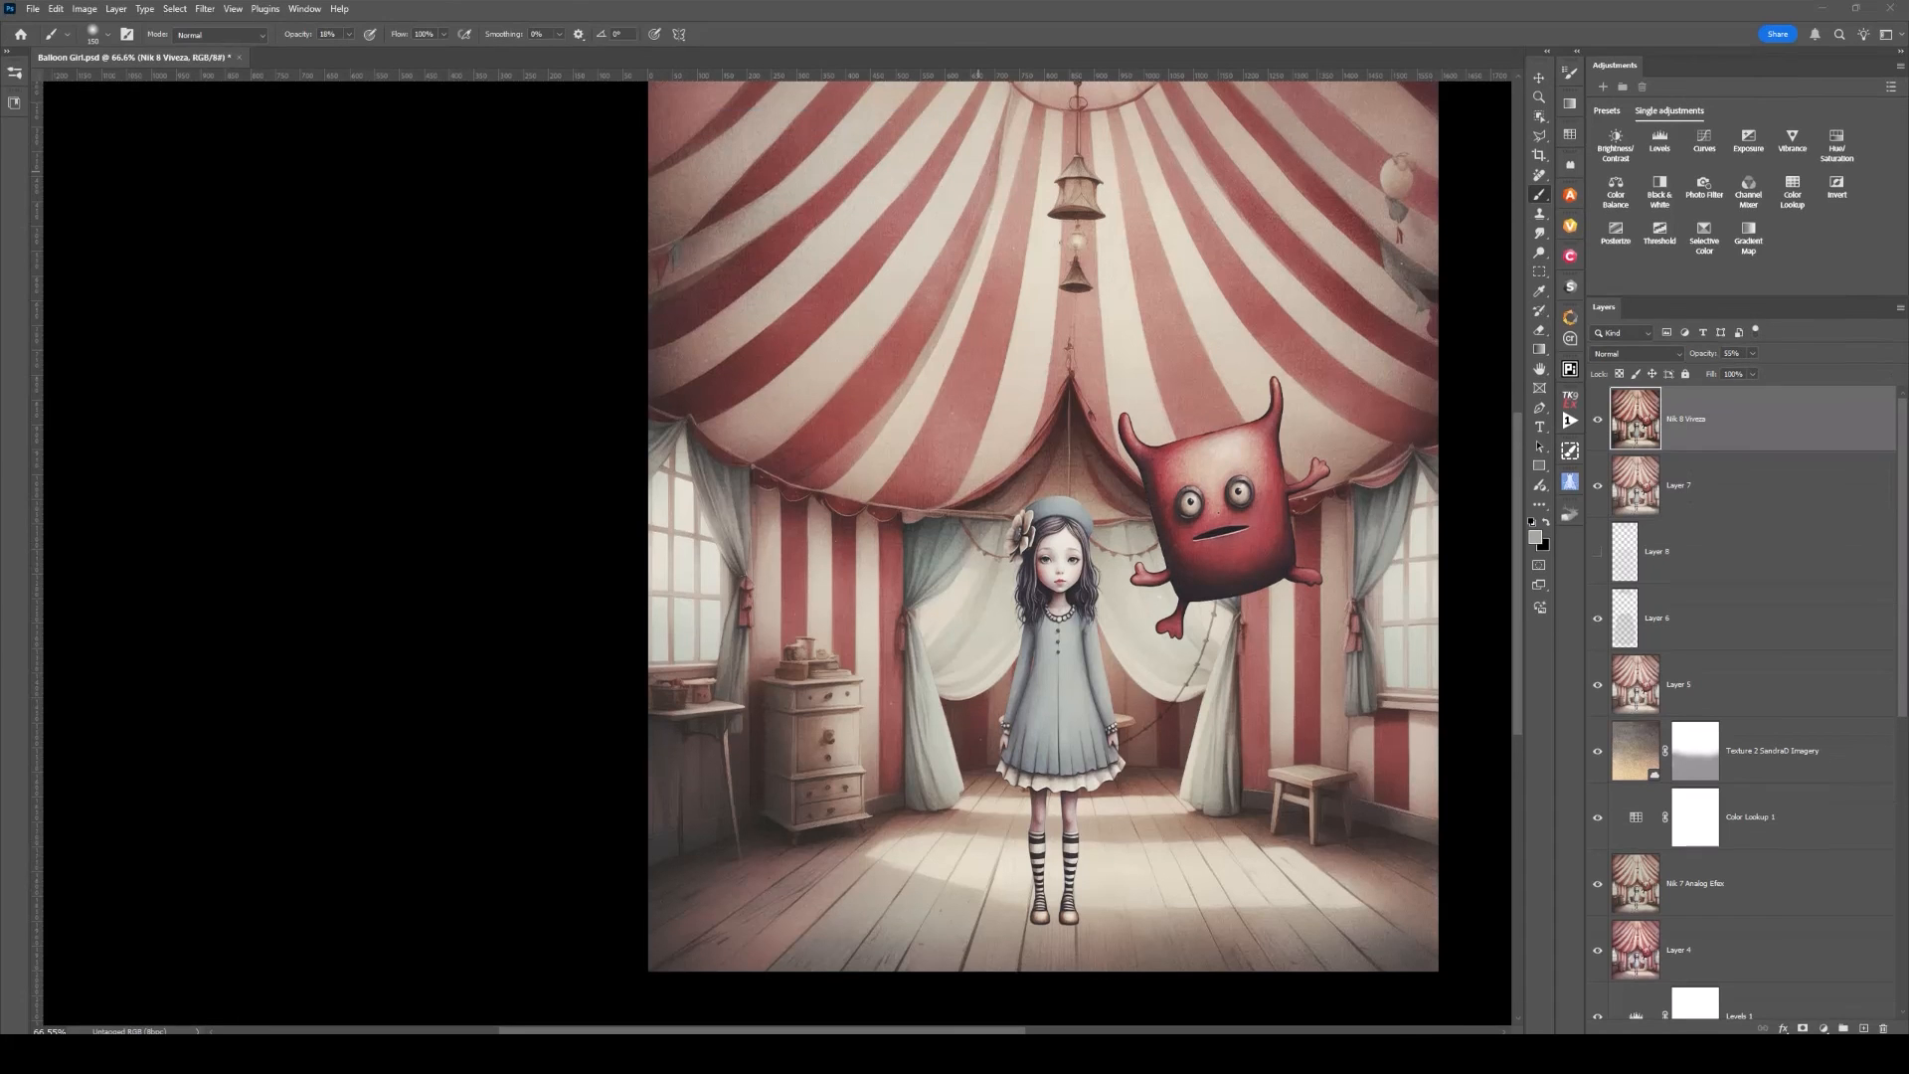